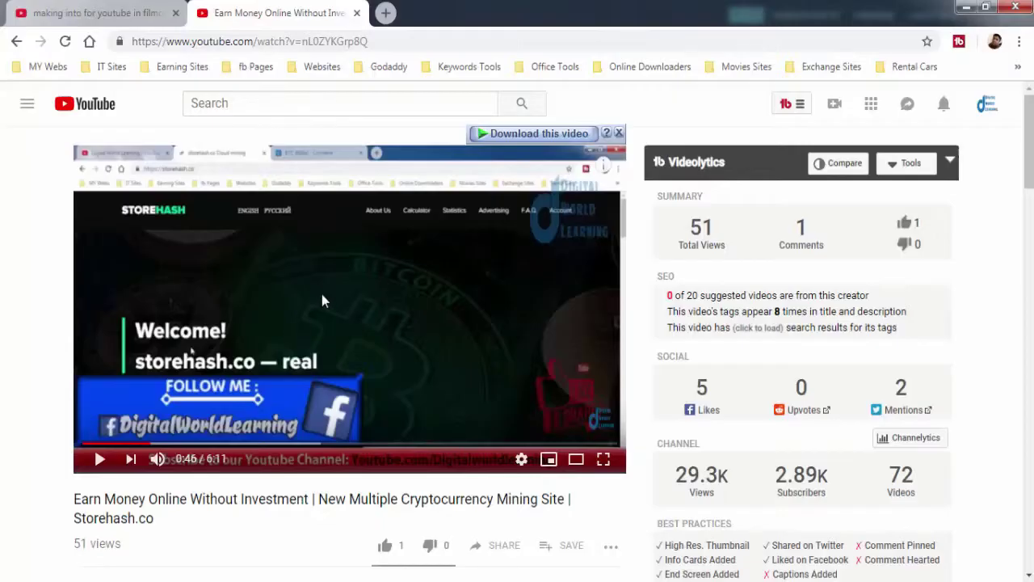
- Skim the YouTube sample video forward to around two minutes and beyond, then pause it
{"action": "left_click", "coordinate": [145, 445]}
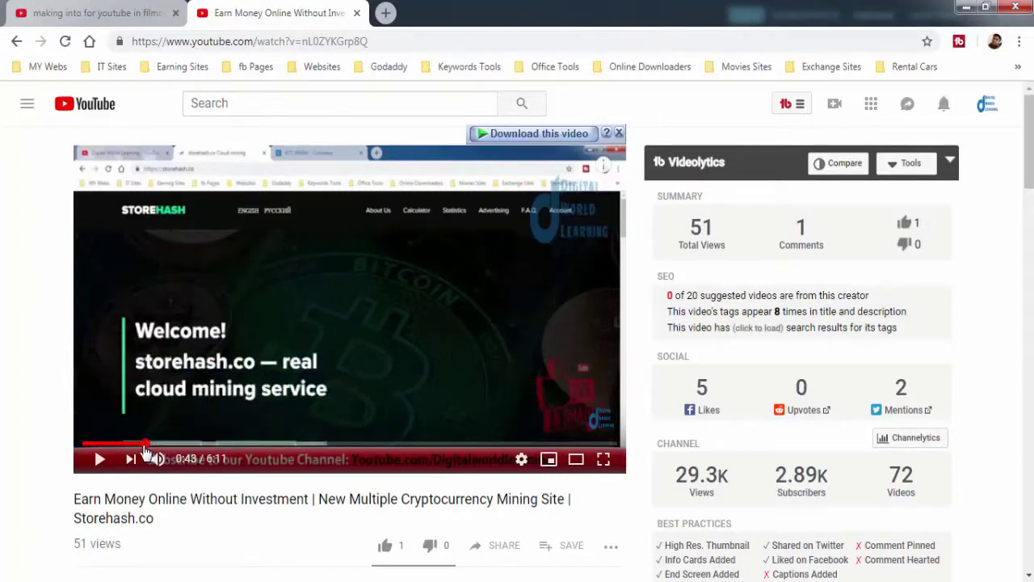
{"action": "left_click", "coordinate": [100, 460]}
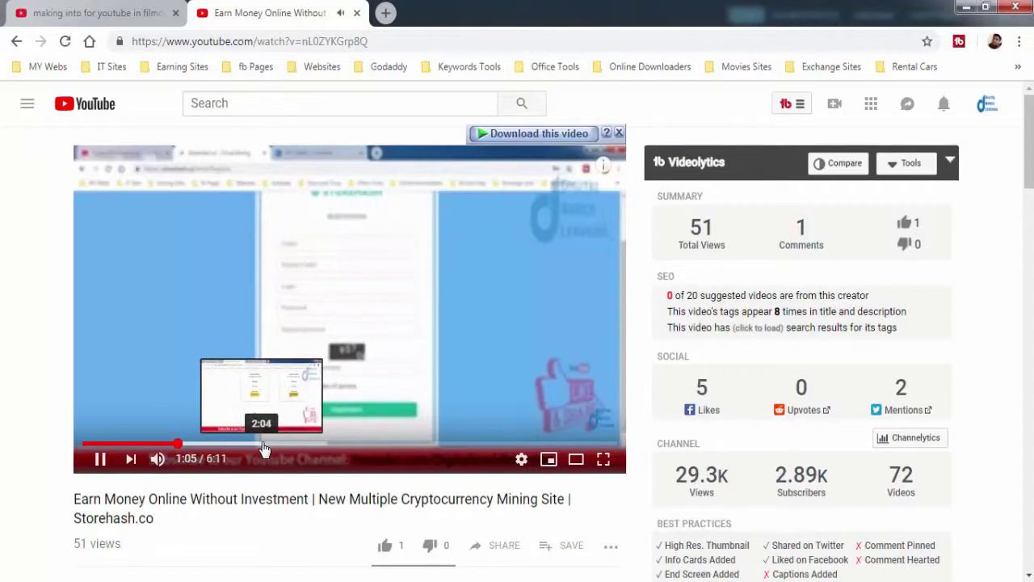
{"action": "left_click", "coordinate": [262, 445]}
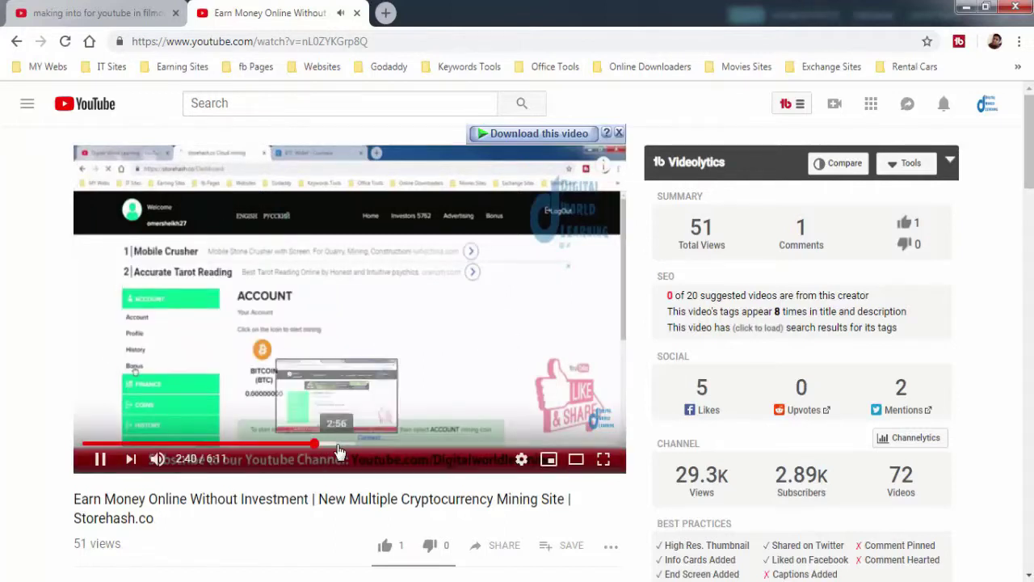
{"action": "left_click", "coordinate": [427, 449]}
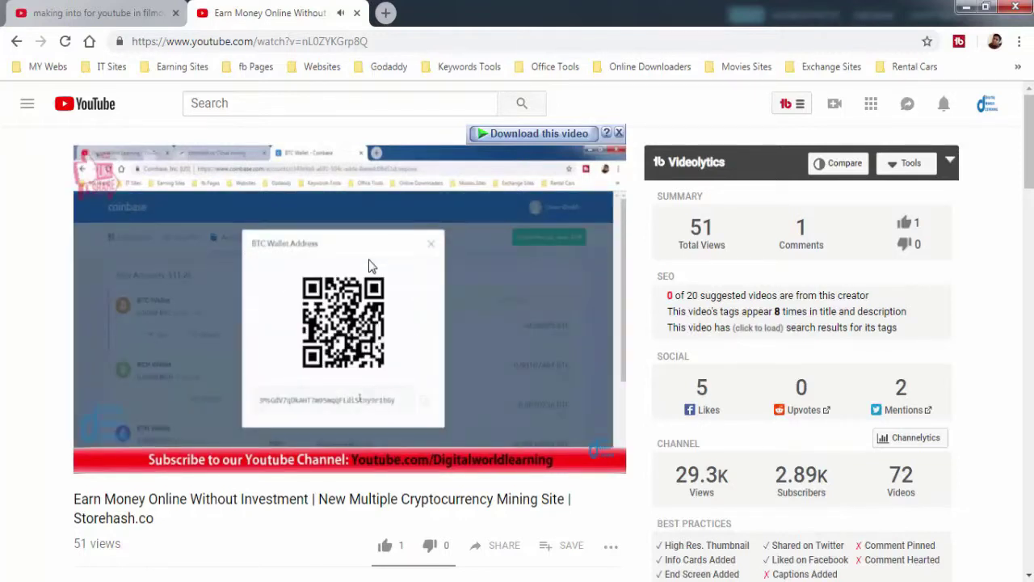
{"action": "left_click", "coordinate": [475, 206]}
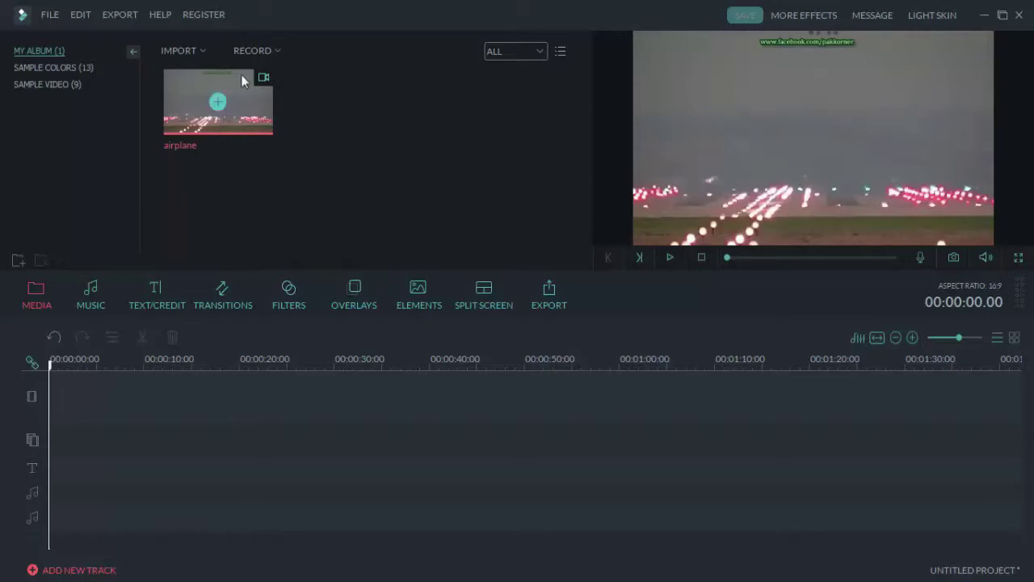
- Import Dil Green Screen effects, Lower thirds and Subscribe on green screen option from the Desktop
{"action": "left_click", "coordinate": [177, 51]}
{"action": "left_click", "coordinate": [188, 71]}
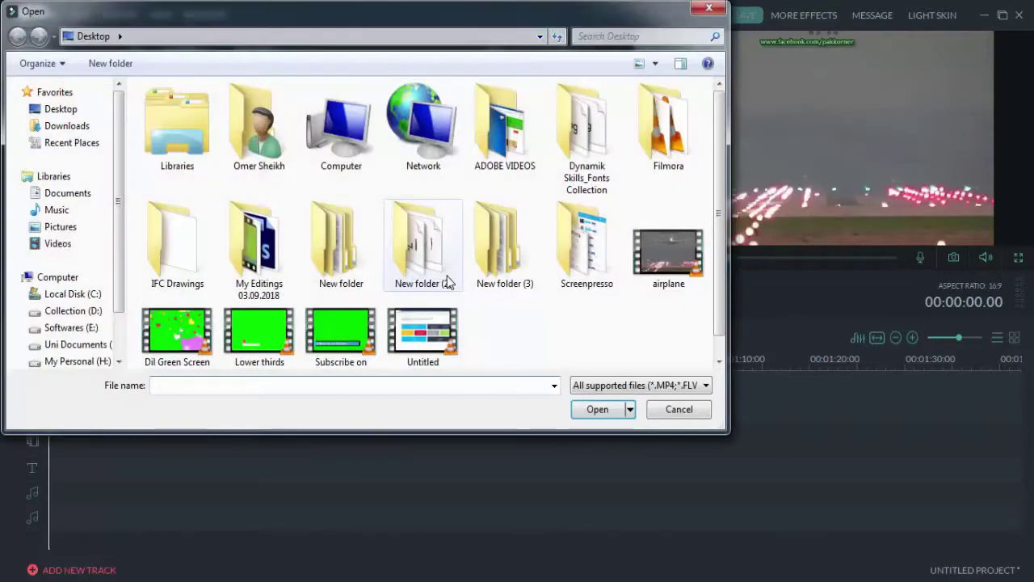
{"action": "left_click", "coordinate": [181, 343]}
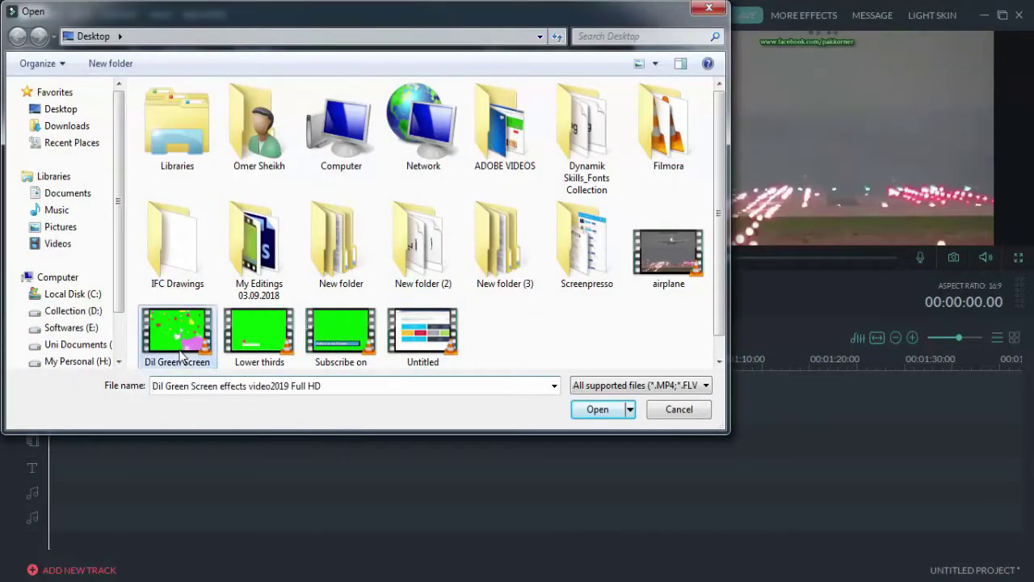
{"action": "left_click", "coordinate": [262, 340], "text": "ctrl"}
{"action": "left_click", "coordinate": [353, 342]}
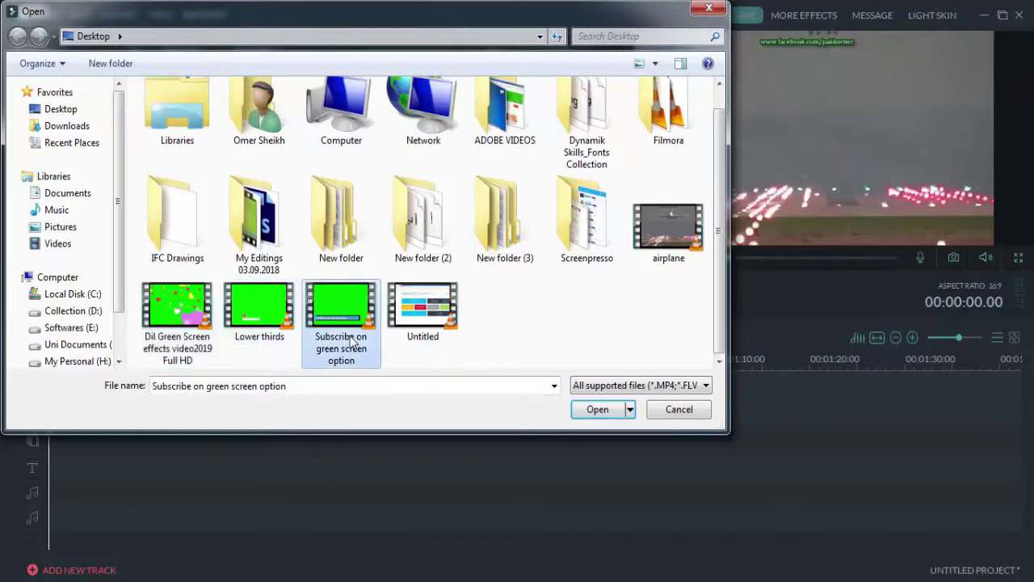
{"action": "left_click", "coordinate": [183, 336], "text": "shift"}
{"action": "left_click", "coordinate": [595, 410]}
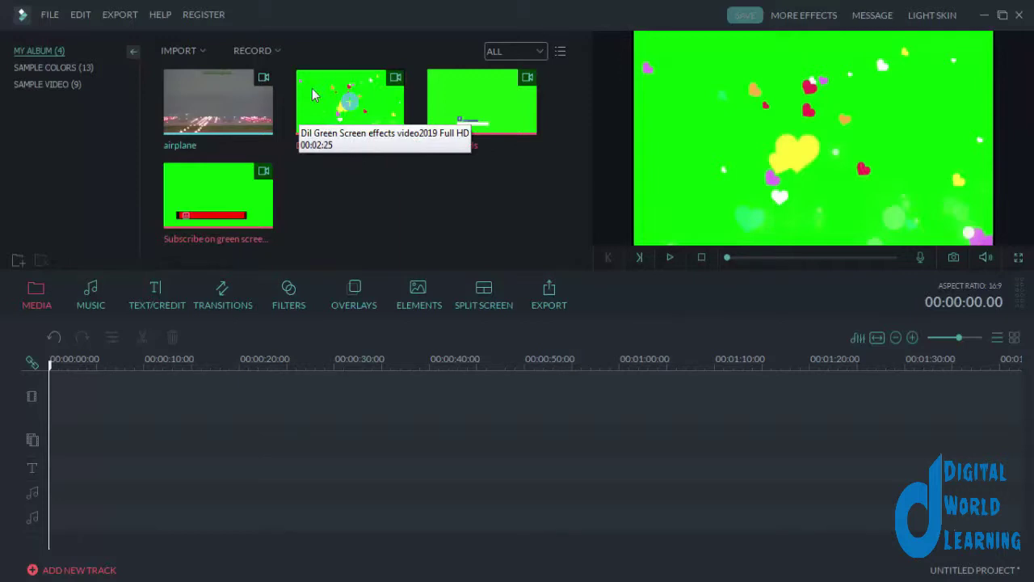
- Place airplane on the main video track and Dil Green Screen effects on track two near 22 seconds
{"action": "left_click_drag", "start_coordinate": [217, 103], "coordinate": [149, 414]}
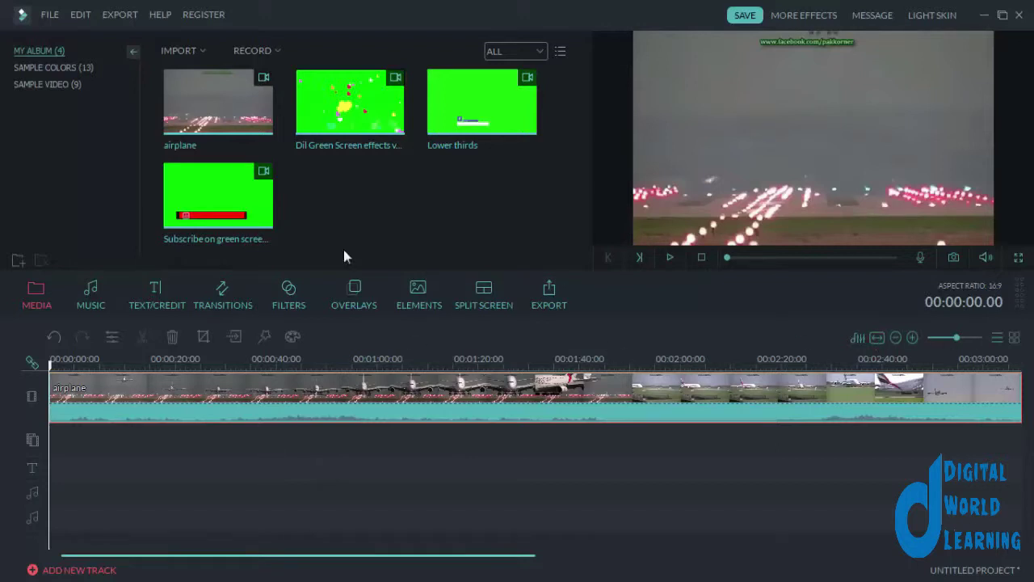
{"action": "left_click_drag", "start_coordinate": [328, 93], "coordinate": [166, 454]}
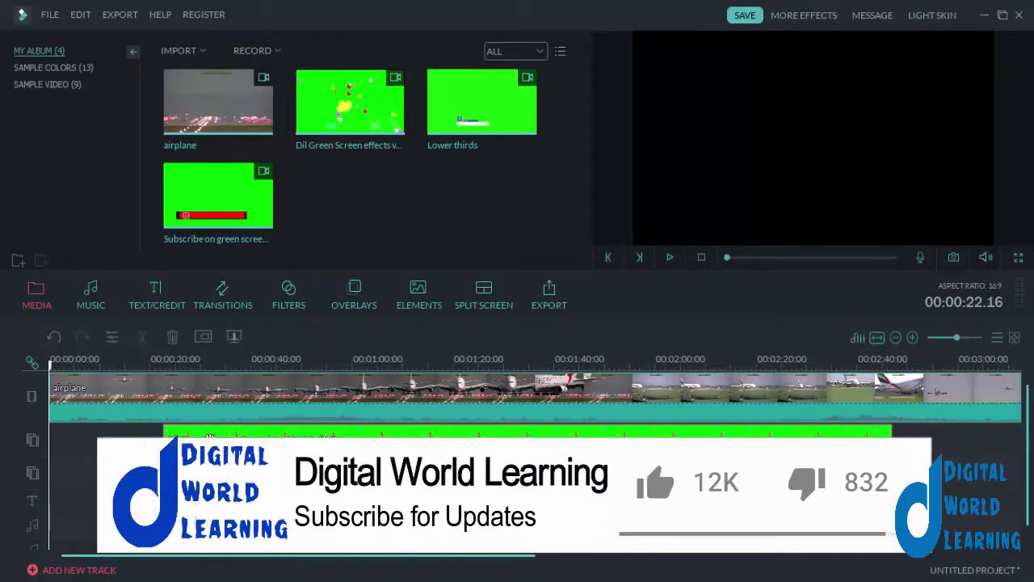
{"action": "left_click", "coordinate": [143, 360]}
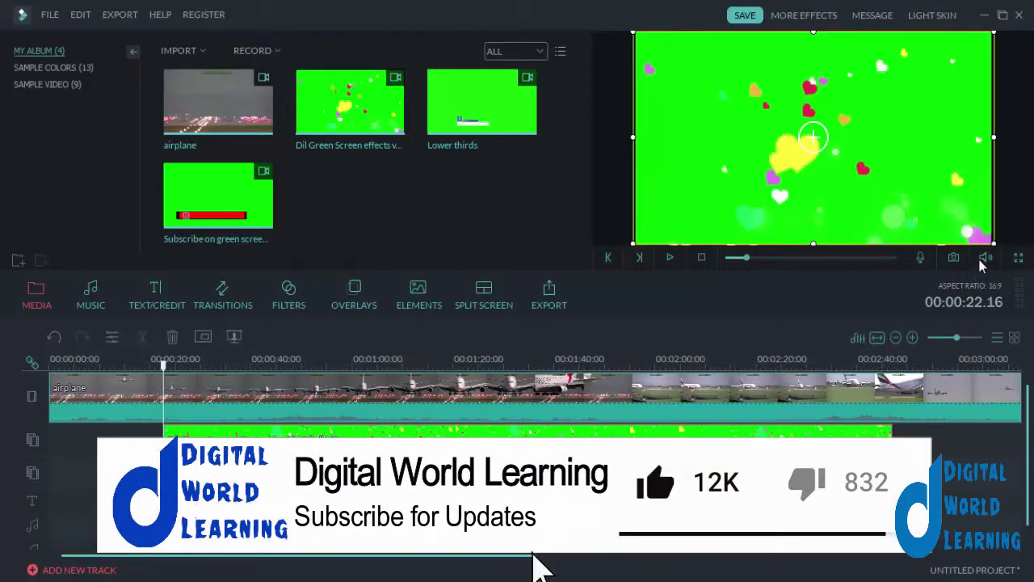
- Mute the preview audio and play the overlay, dismissing the system-resources warning
{"action": "mouse_move", "coordinate": [986, 255]}
{"action": "left_click_drag", "start_coordinate": [989, 202], "coordinate": [992, 263]}
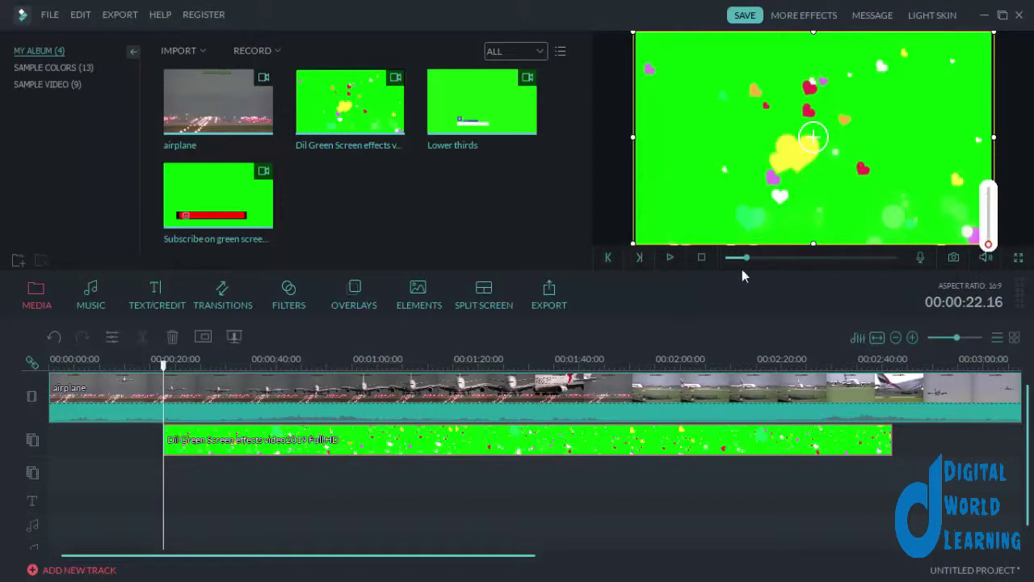
{"action": "left_click", "coordinate": [669, 257]}
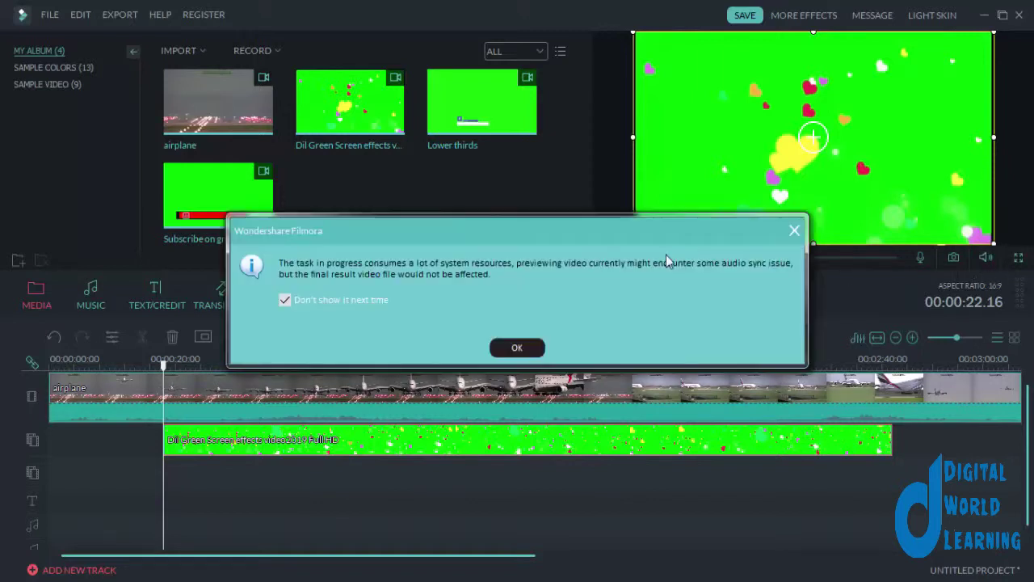
{"action": "left_click", "coordinate": [507, 354]}
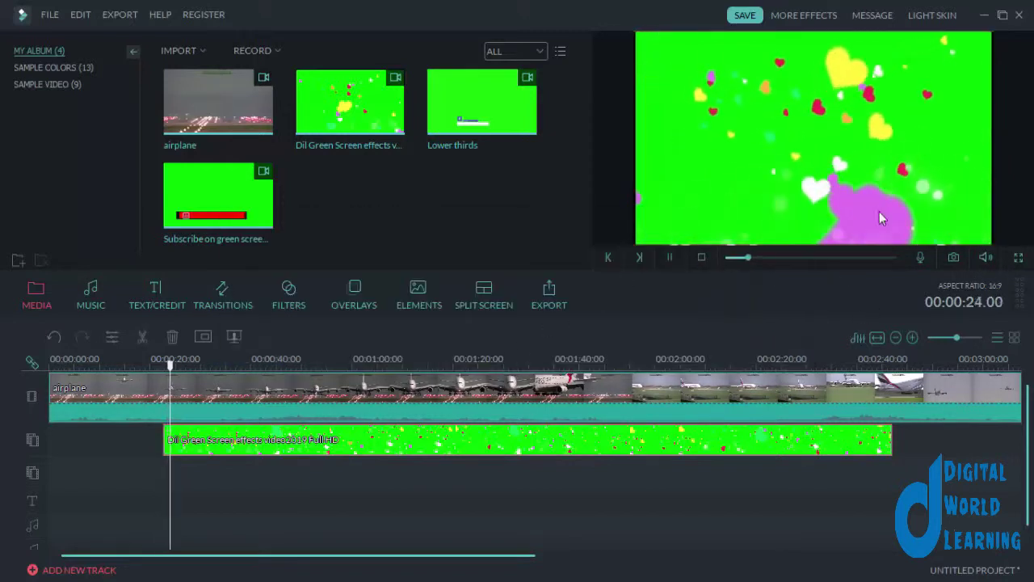
{"action": "left_click", "coordinate": [670, 257]}
- Enable Chroma Key transparency on the Dil Green Screen effects clip to remove its green
{"action": "right_click", "coordinate": [460, 450]}
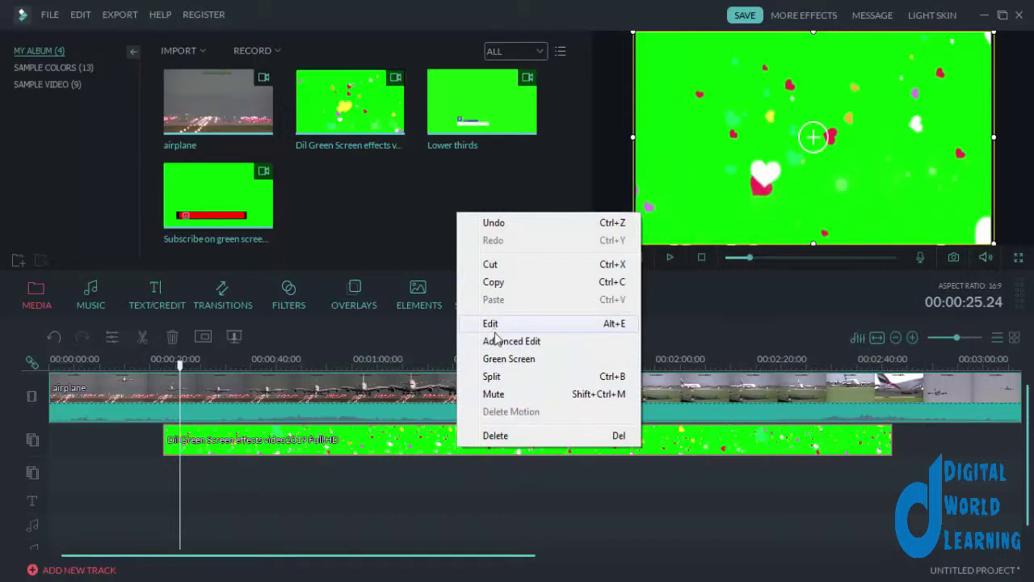
{"action": "left_click", "coordinate": [505, 364]}
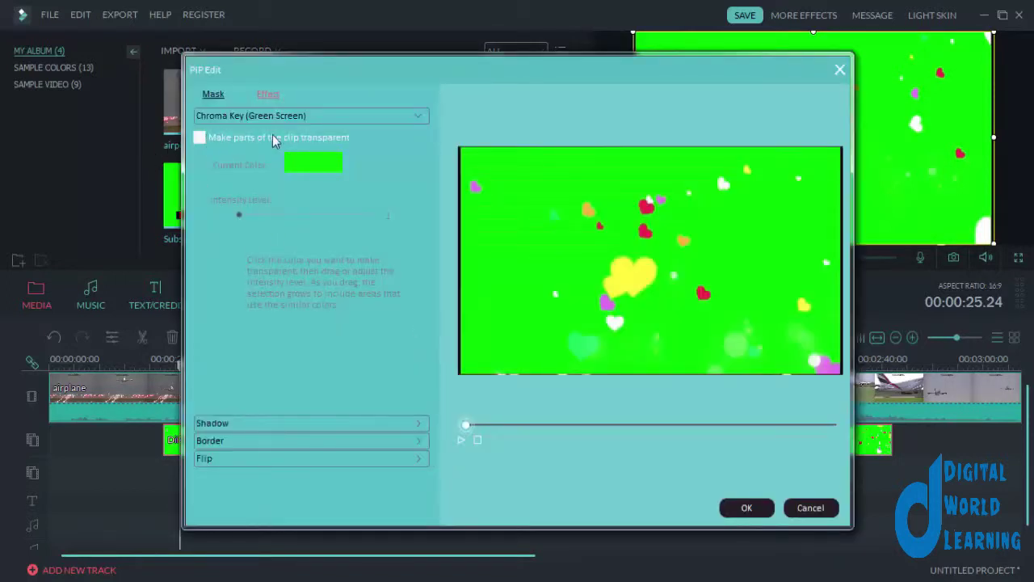
{"action": "left_click", "coordinate": [291, 136]}
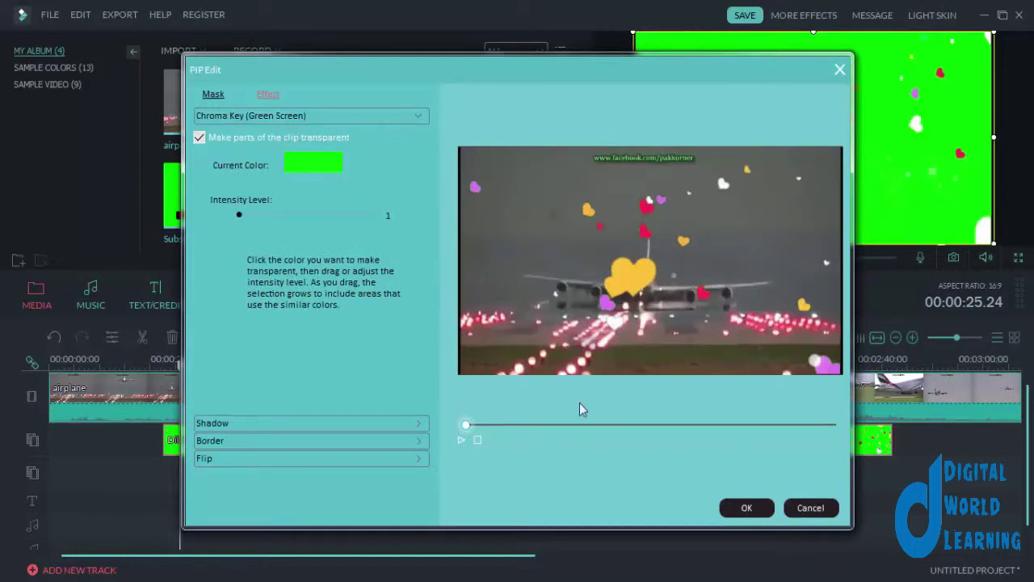
{"action": "left_click", "coordinate": [767, 509]}
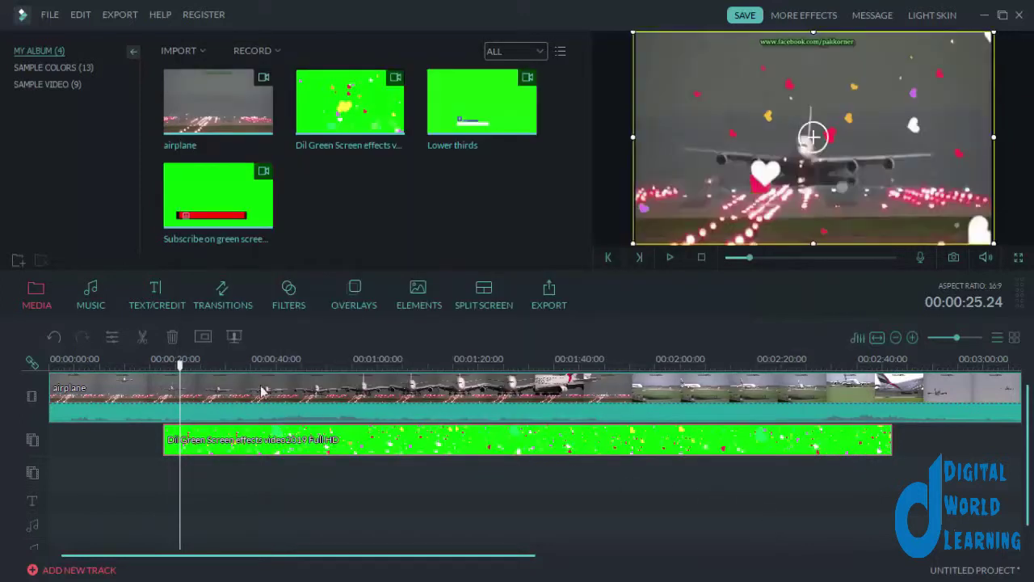
- Preview the keyed hearts over the airplane around 40 seconds, then delete the hearts clip
{"action": "left_click_drag", "start_coordinate": [181, 374], "coordinate": [158, 373]}
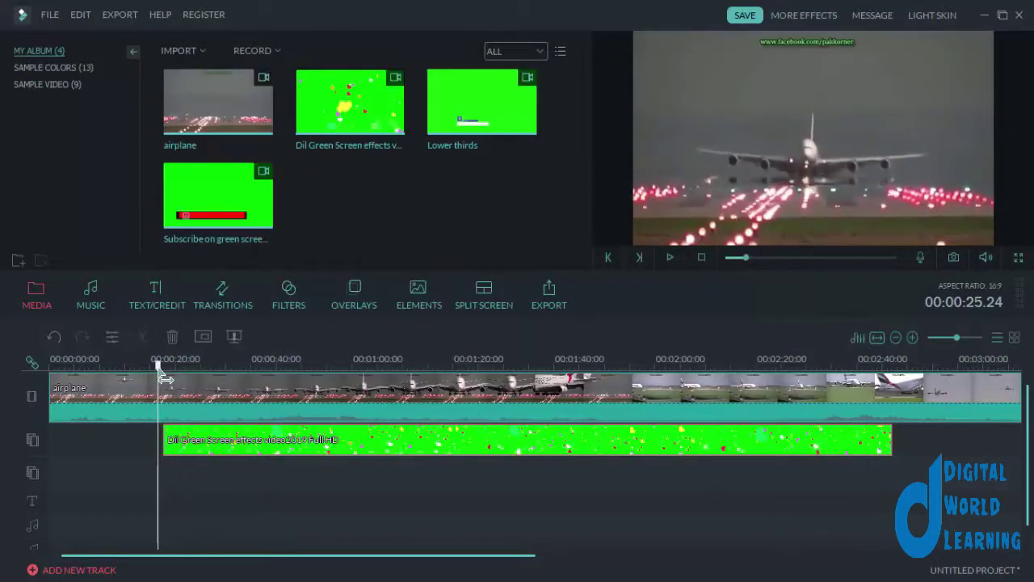
{"action": "left_click", "coordinate": [673, 257]}
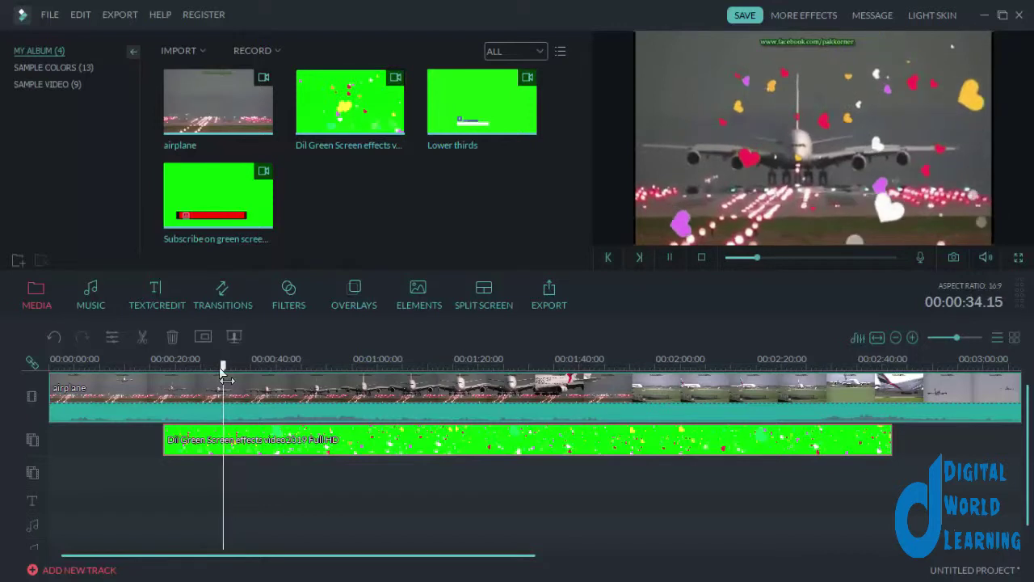
{"action": "key", "text": "space"}
{"action": "left_click_drag", "start_coordinate": [455, 381], "coordinate": [814, 416]}
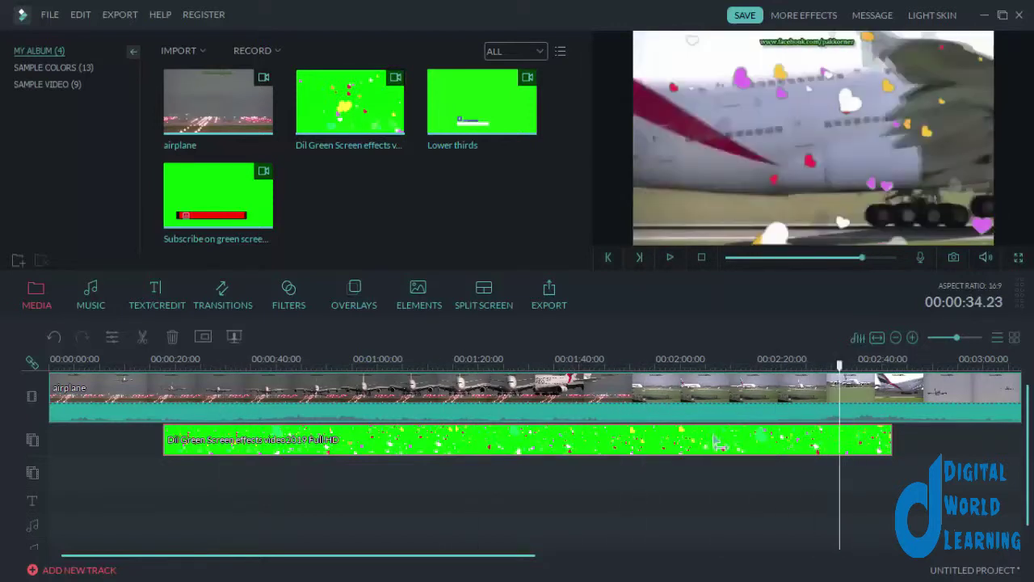
{"action": "left_click_drag", "start_coordinate": [815, 416], "coordinate": [256, 483]}
{"action": "key", "text": "space"}
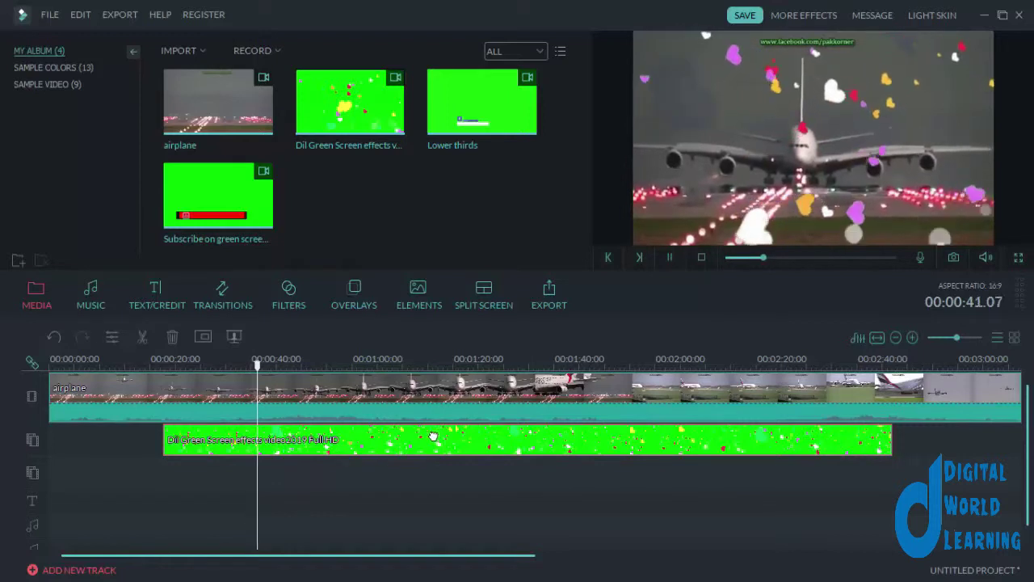
{"action": "key", "text": "Delete"}
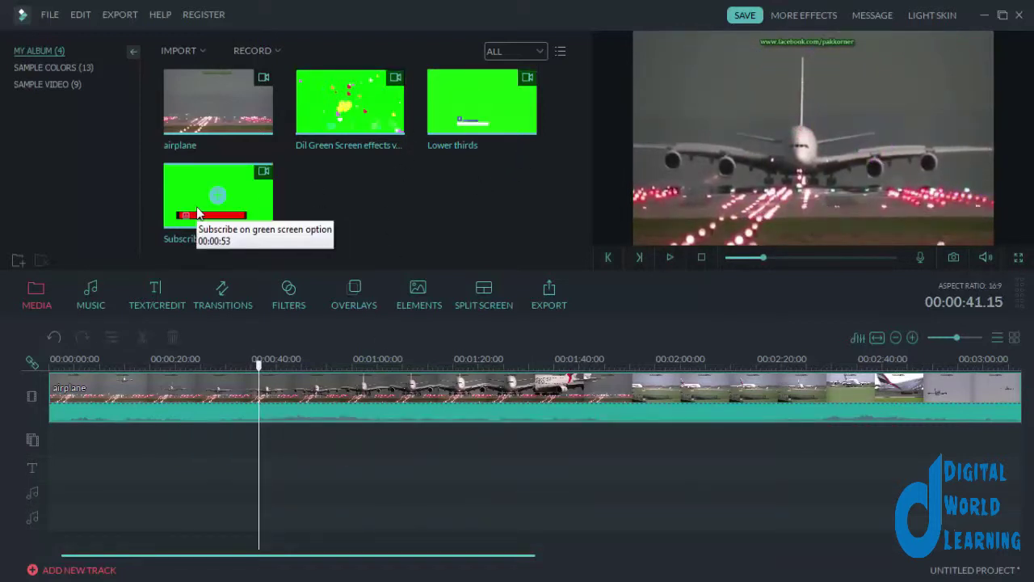
- Place Subscribe on green screen option on track two near 40 seconds and preview it
{"action": "left_click_drag", "start_coordinate": [198, 213], "coordinate": [301, 440]}
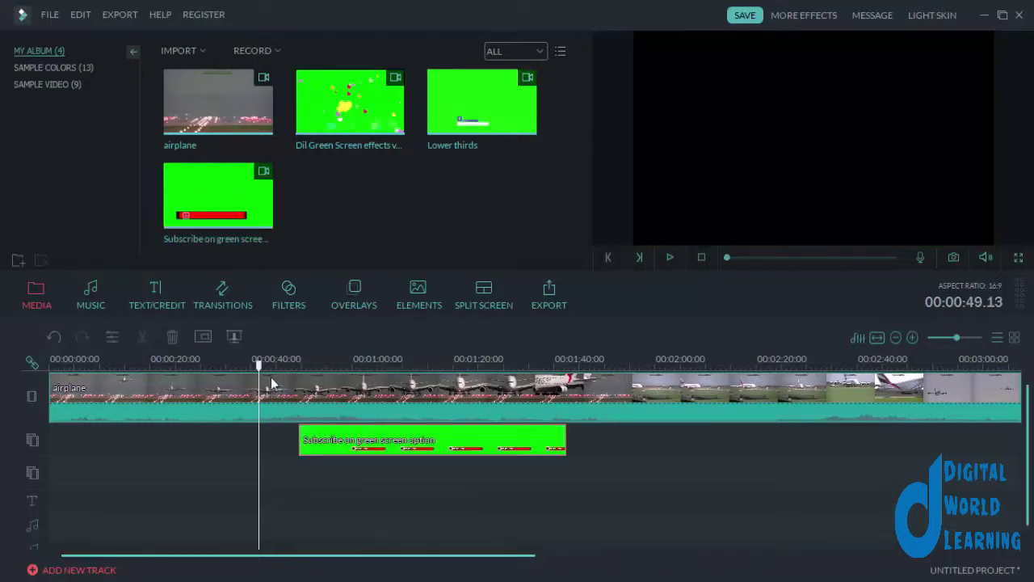
{"action": "left_click_drag", "start_coordinate": [259, 364], "coordinate": [302, 378]}
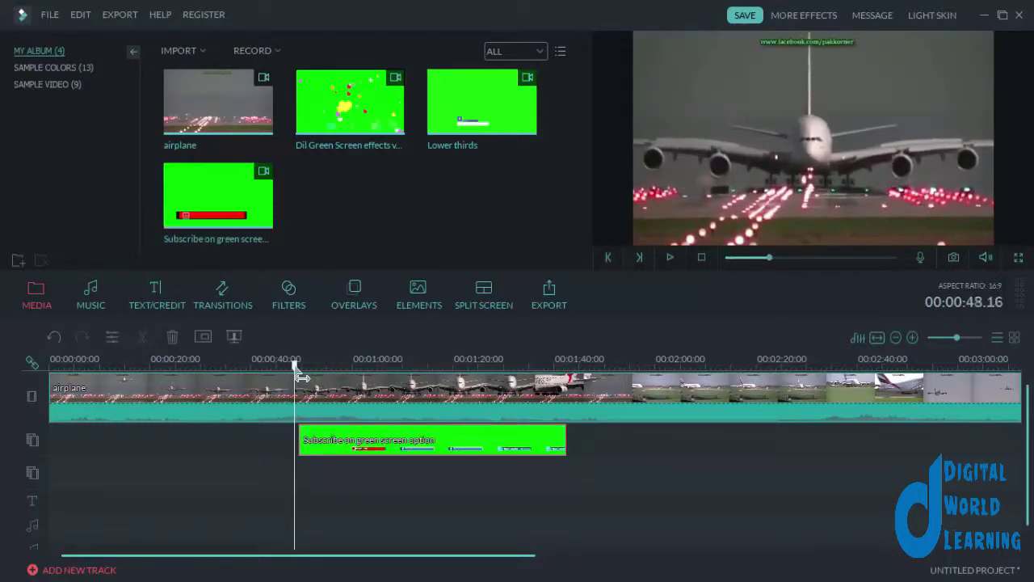
{"action": "left_click", "coordinate": [668, 256]}
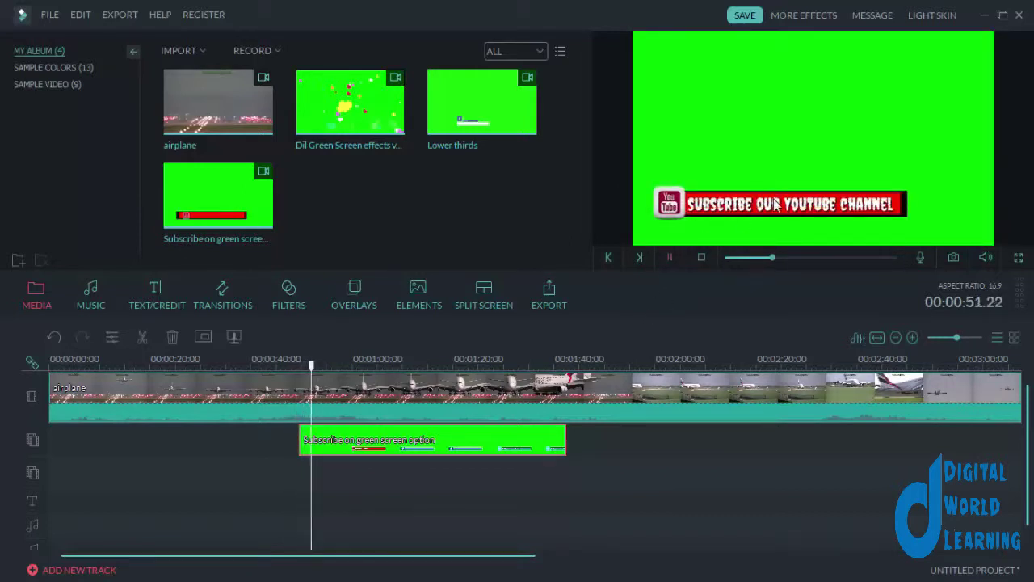
{"action": "left_click", "coordinate": [670, 257]}
- Turn on Chroma Key transparency for the Subscribe clip to drop its green background
{"action": "right_click", "coordinate": [432, 443]}
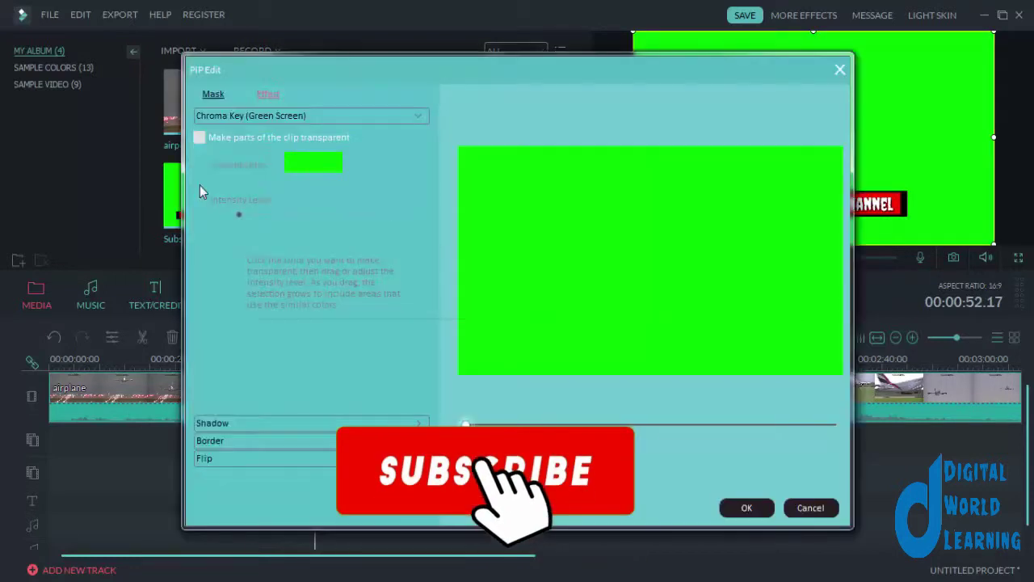
{"action": "left_click", "coordinate": [199, 137]}
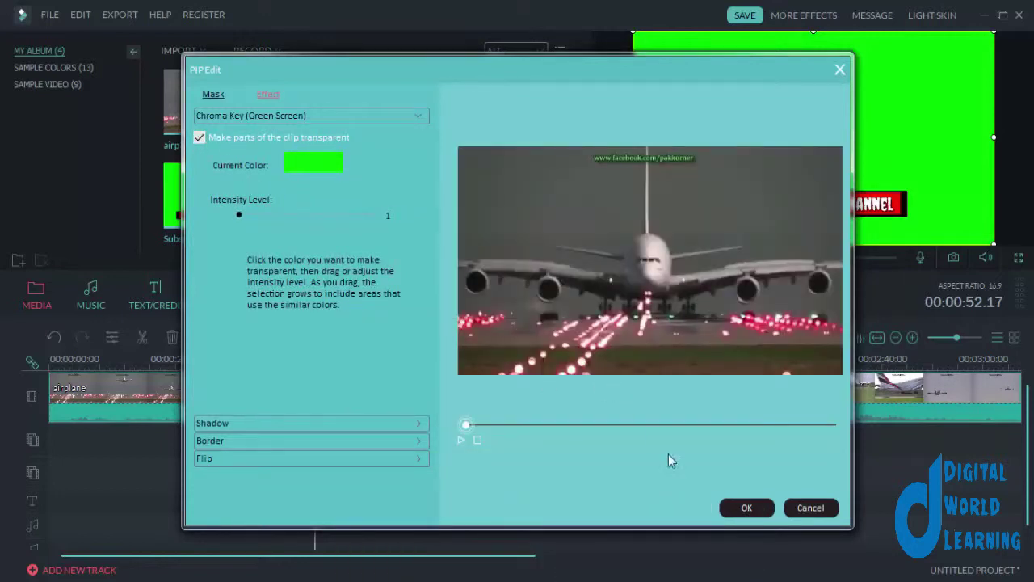
{"action": "left_click", "coordinate": [741, 509]}
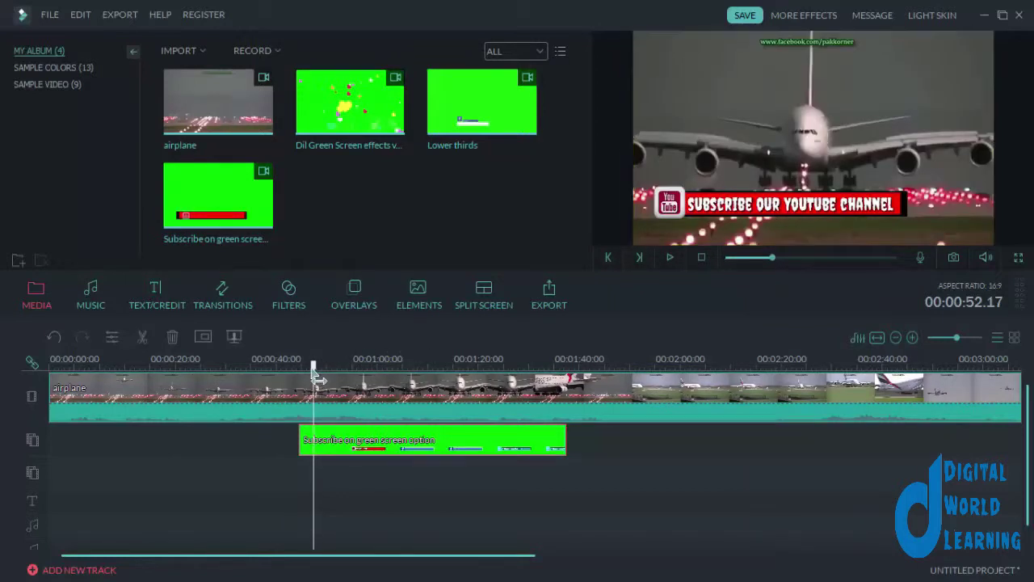
- Preview the keyed Subscribe overlay, then delete the Subscribe clip from track two
{"action": "left_click_drag", "start_coordinate": [315, 367], "coordinate": [293, 367]}
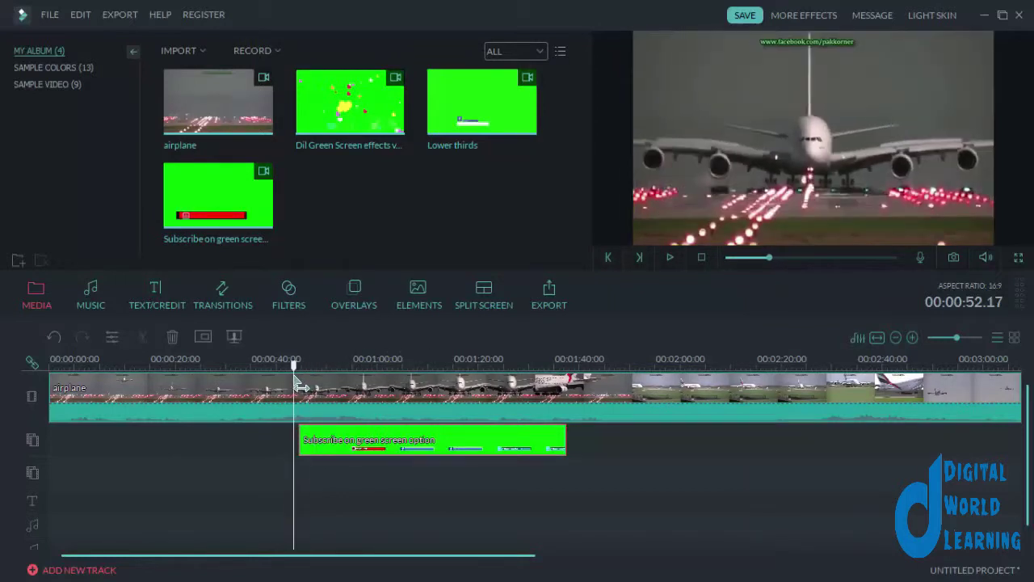
{"action": "left_click", "coordinate": [672, 257]}
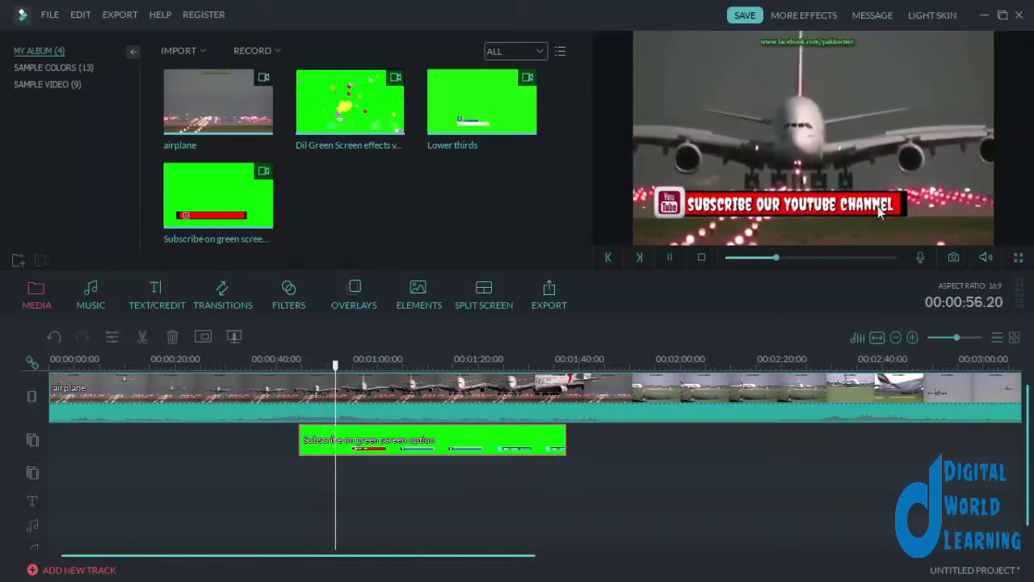
{"action": "left_click", "coordinate": [404, 380]}
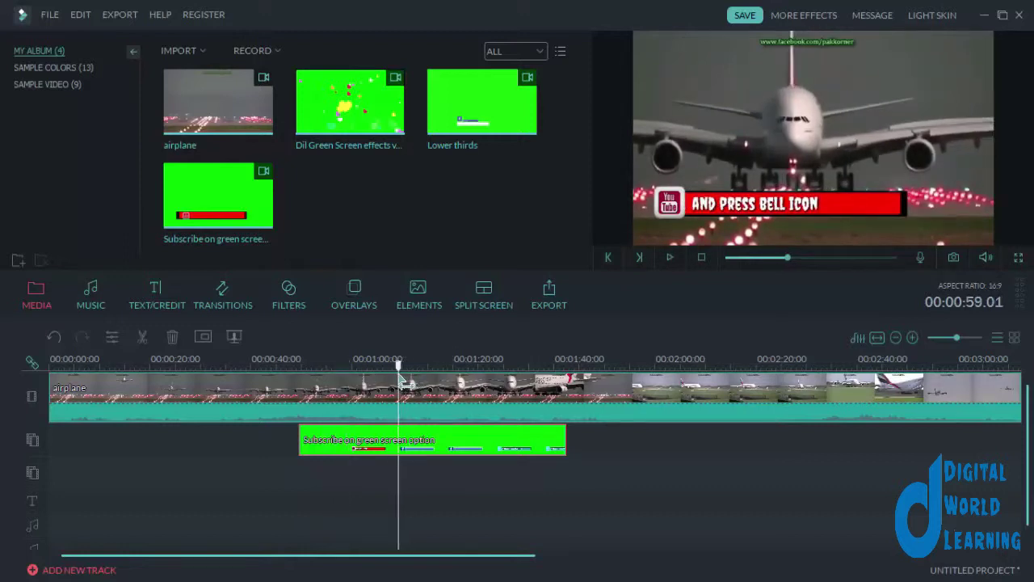
{"action": "key", "text": "space"}
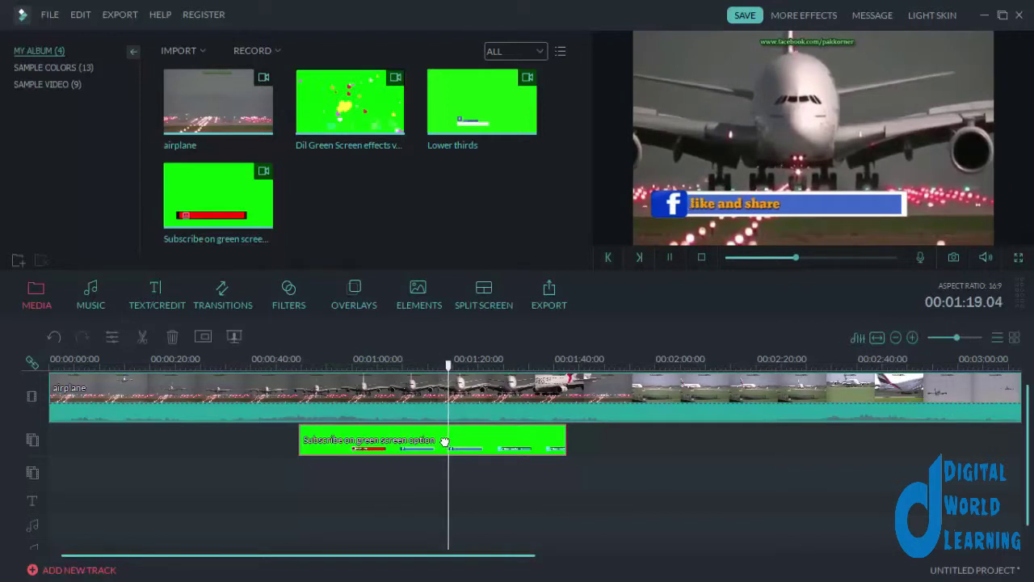
{"action": "key", "text": "Delete"}
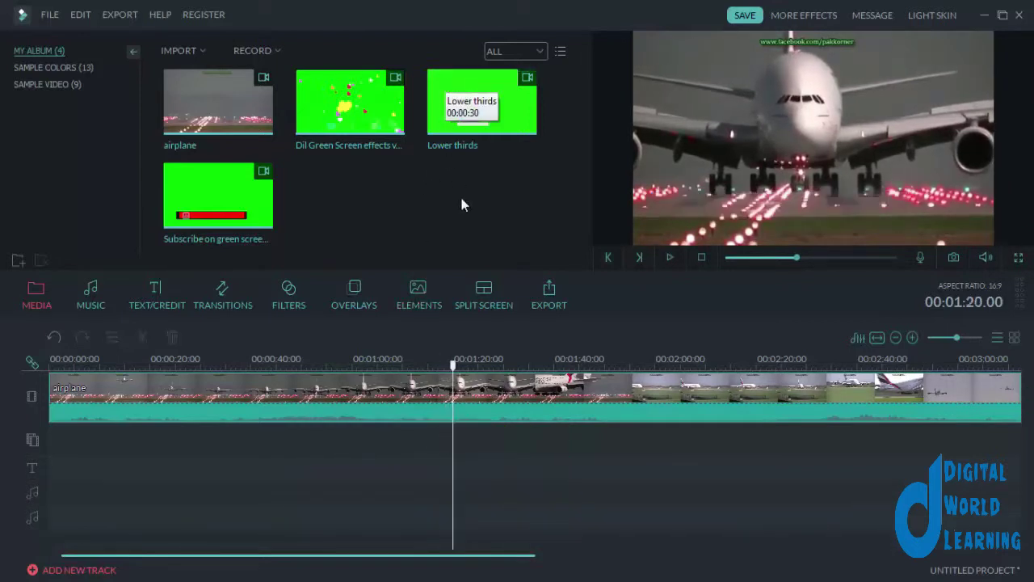
{"action": "mouse_move", "coordinate": [465, 94]}
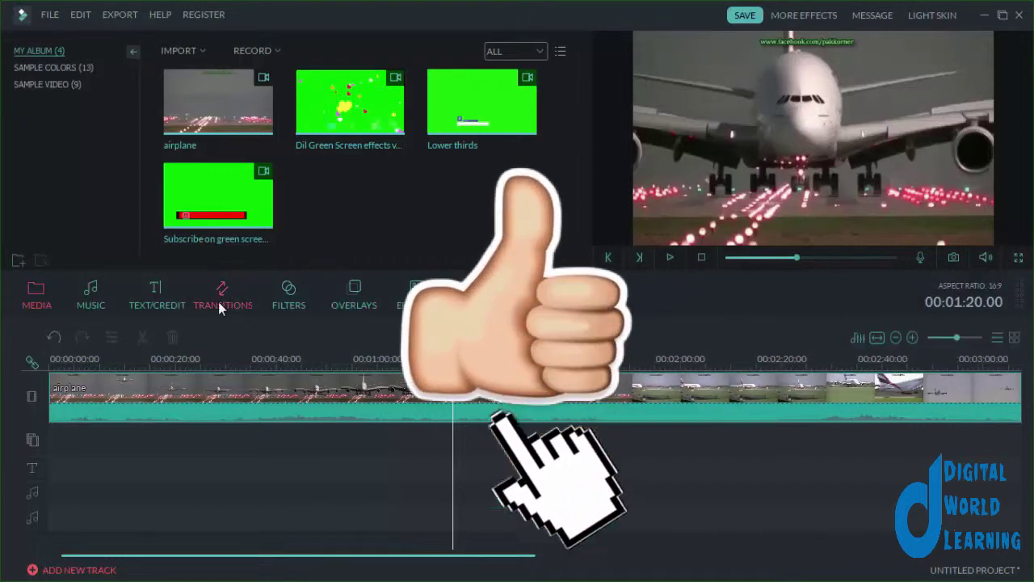
- Add the Water Color lower-third title to the title track near 1:20
{"action": "left_click", "coordinate": [241, 306]}
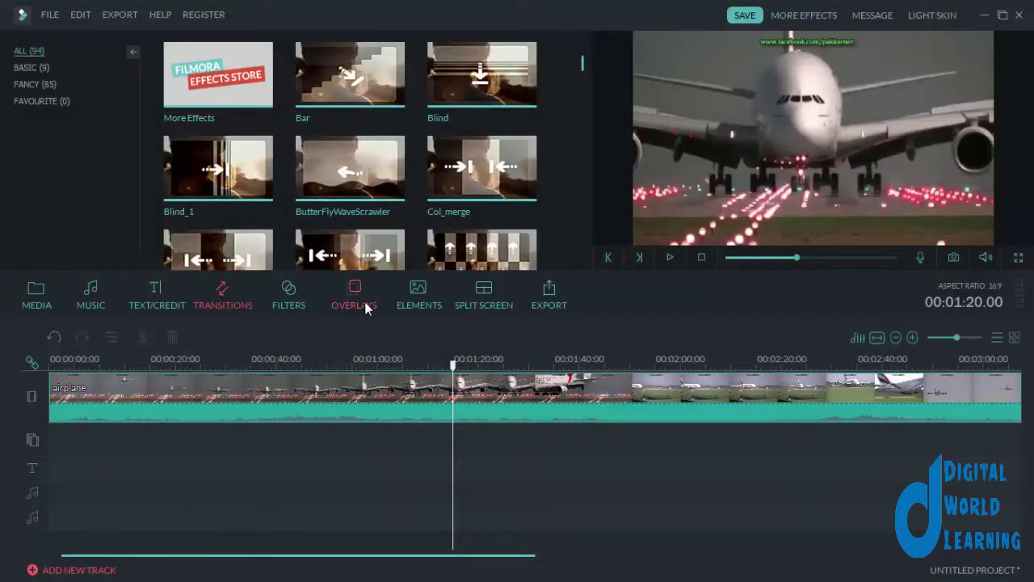
{"action": "left_click", "coordinate": [415, 300]}
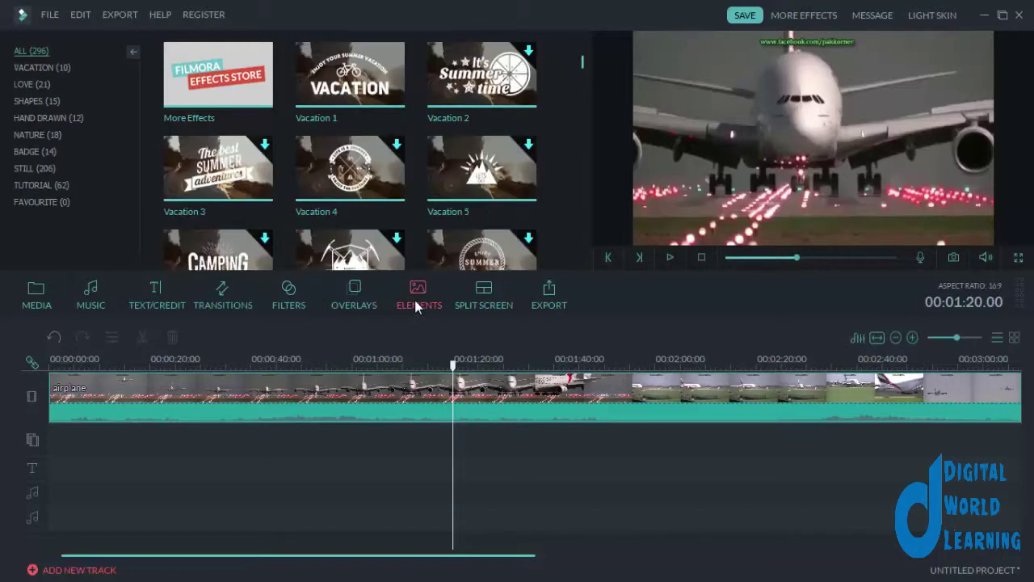
{"action": "left_click", "coordinate": [365, 302]}
{"action": "left_click", "coordinate": [312, 298]}
{"action": "left_click", "coordinate": [167, 303]}
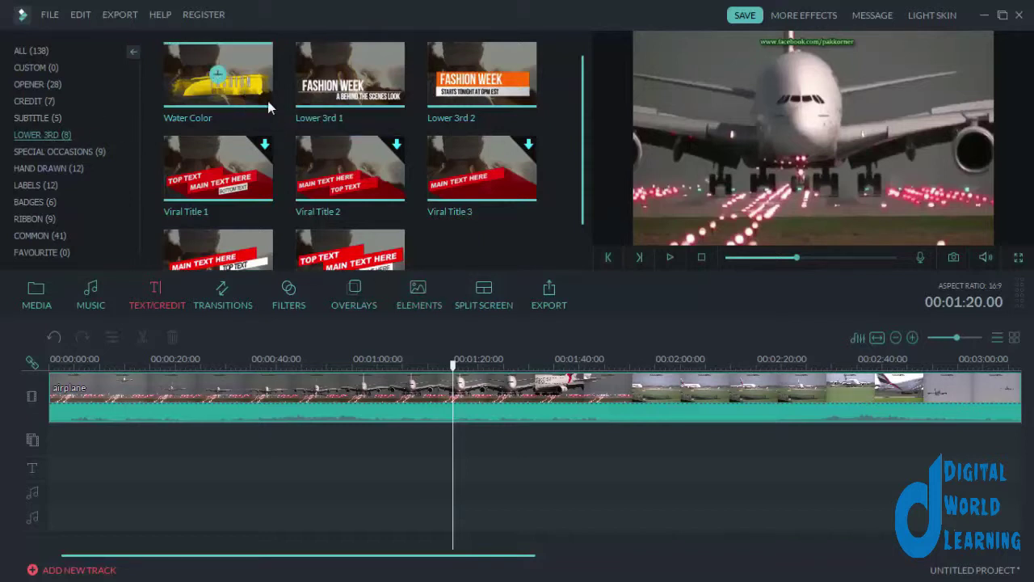
{"action": "mouse_move", "coordinate": [239, 73]}
{"action": "left_mouse_down"}
{"action": "mouse_move", "coordinate": [465, 442]}
{"action": "mouse_move", "coordinate": [451, 441]}
{"action": "left_mouse_up"}
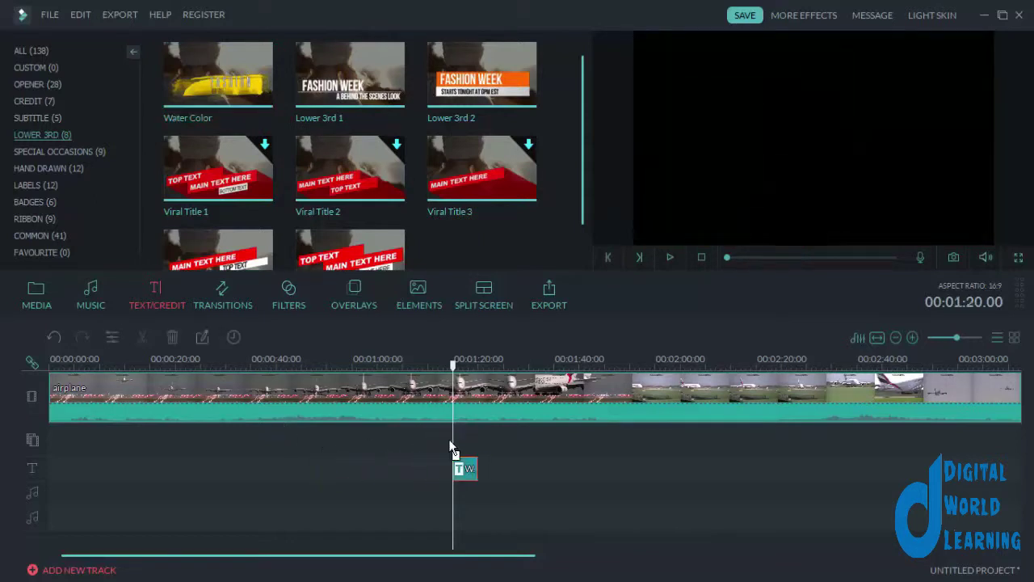
- Preview the FASHION NEW STYLE title and open its text settings
{"action": "left_click", "coordinate": [670, 258]}
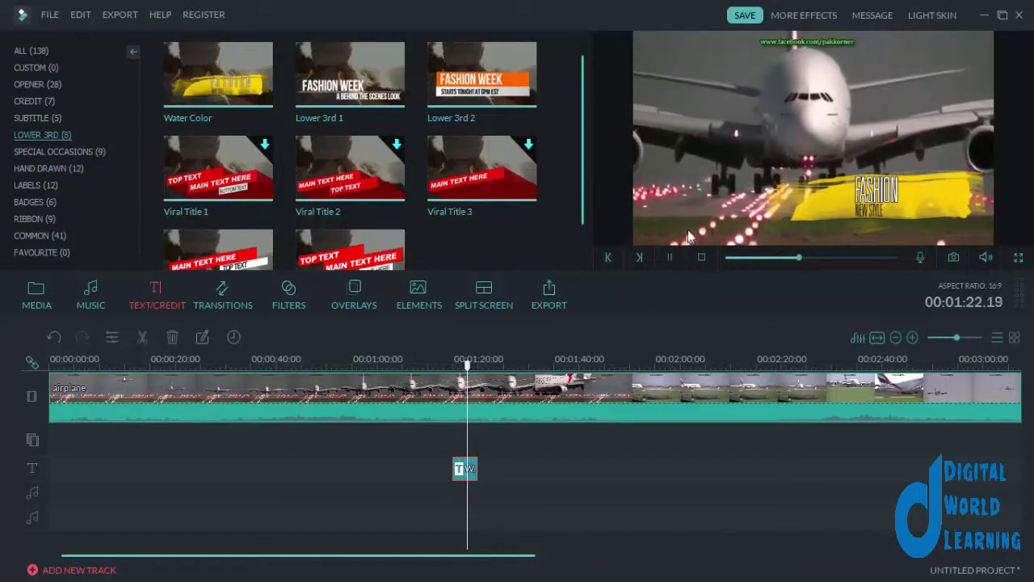
{"action": "left_click", "coordinate": [670, 257]}
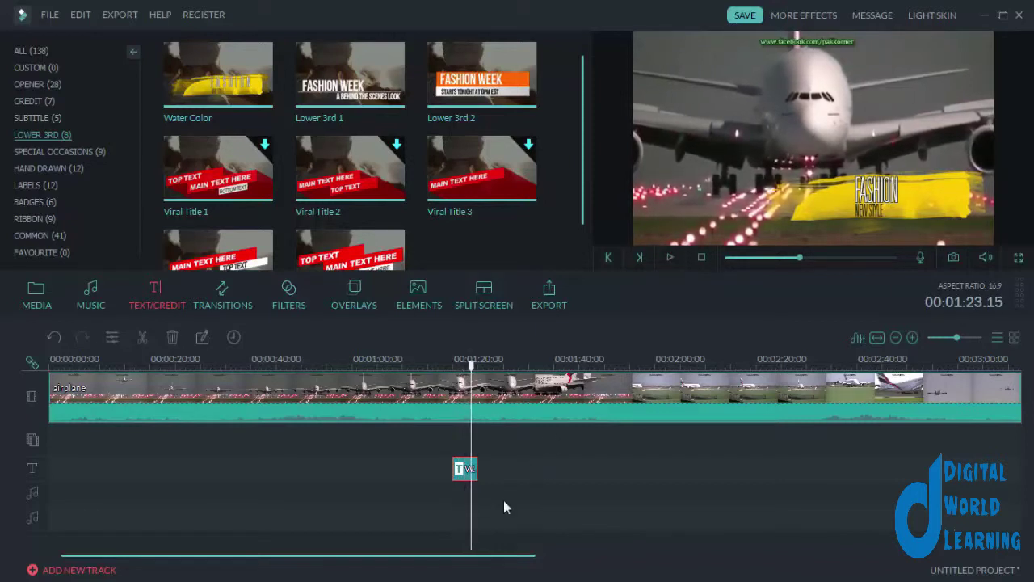
{"action": "double_click", "coordinate": [905, 216]}
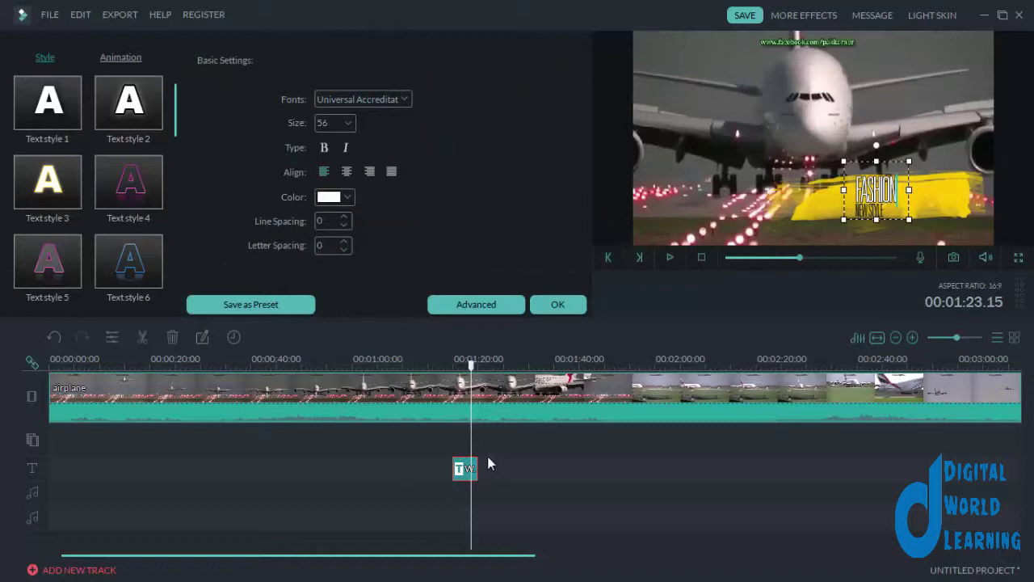
- In Advanced Text Edit, replace FASHION with 'Digital' and apply the Urdu Stylish font
{"action": "left_click", "coordinate": [472, 307]}
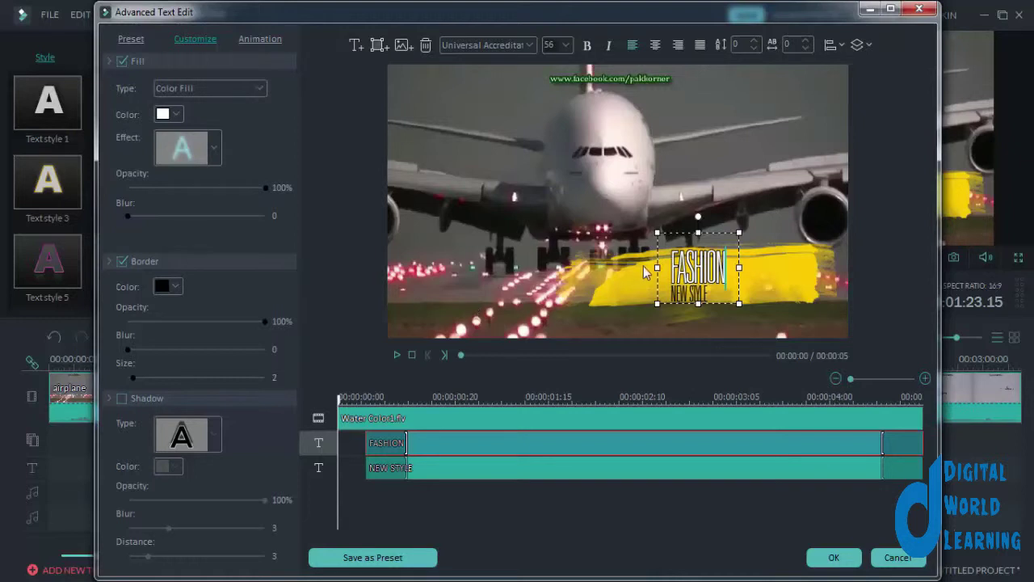
{"action": "left_click", "coordinate": [714, 266]}
{"action": "left_click", "coordinate": [700, 261]}
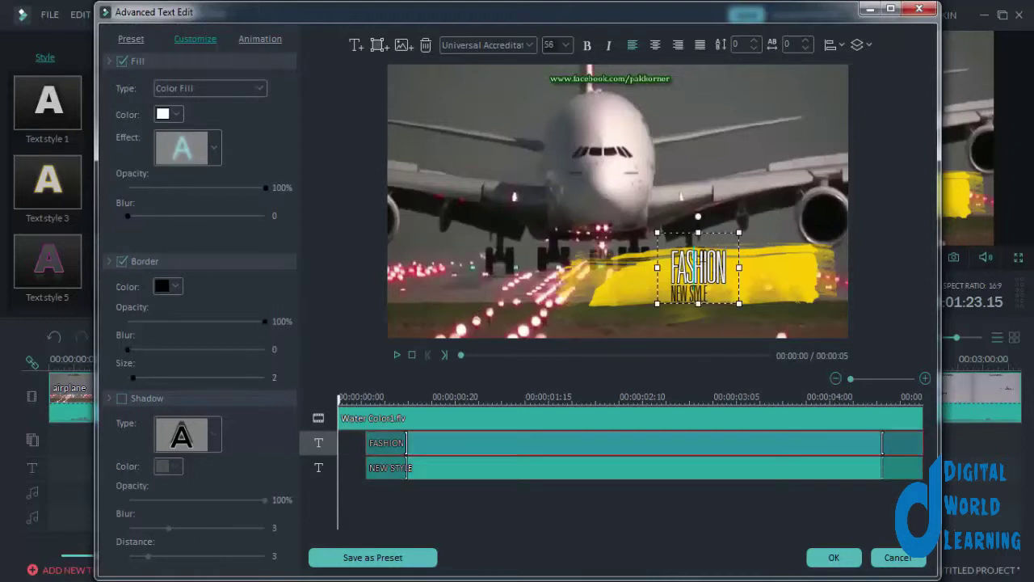
{"action": "left_click_drag", "start_coordinate": [733, 267], "coordinate": [668, 269]}
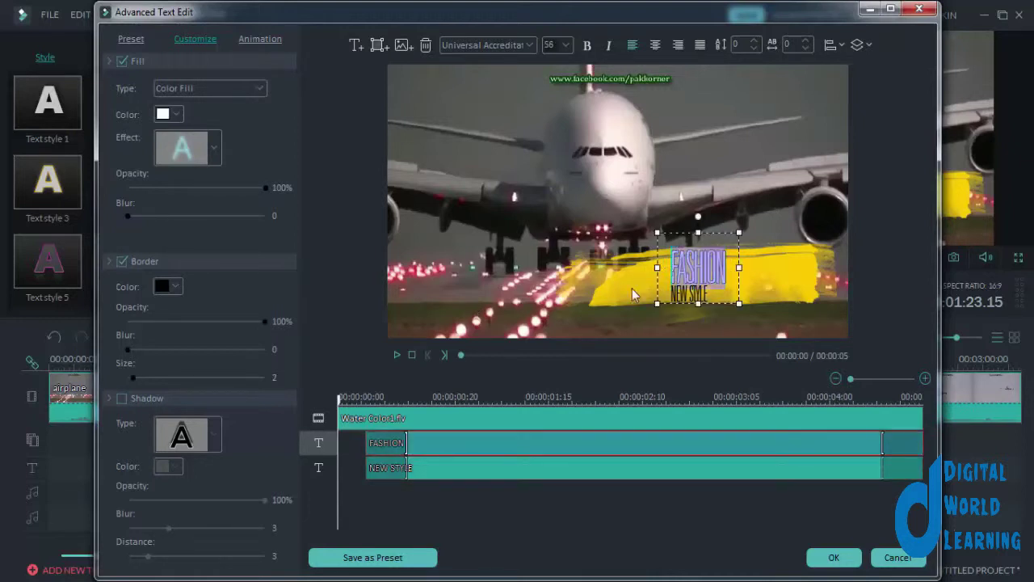
{"action": "type", "text": "Digital"}
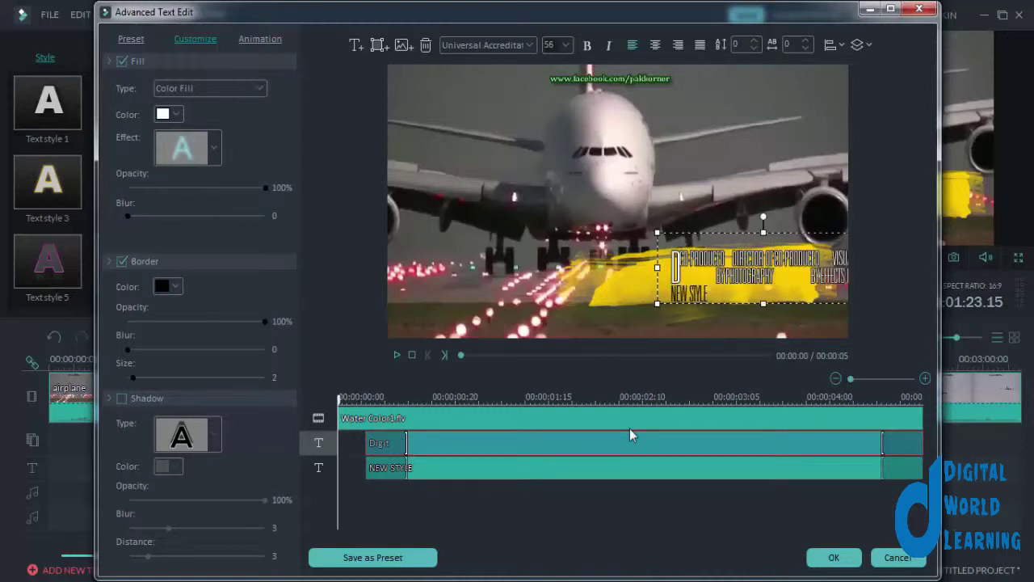
{"action": "key", "text": "ctrl+a"}
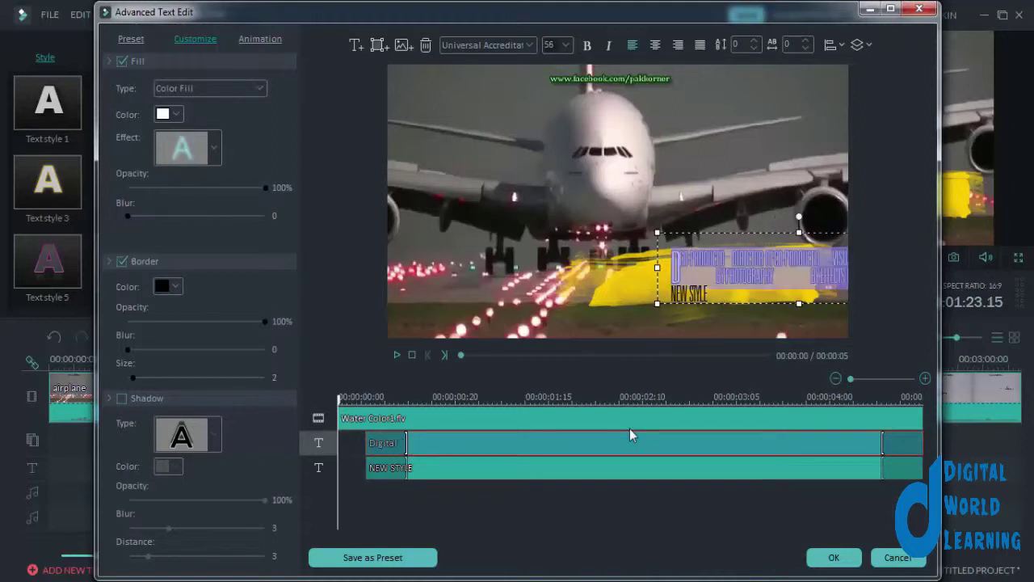
{"action": "left_click", "coordinate": [521, 44]}
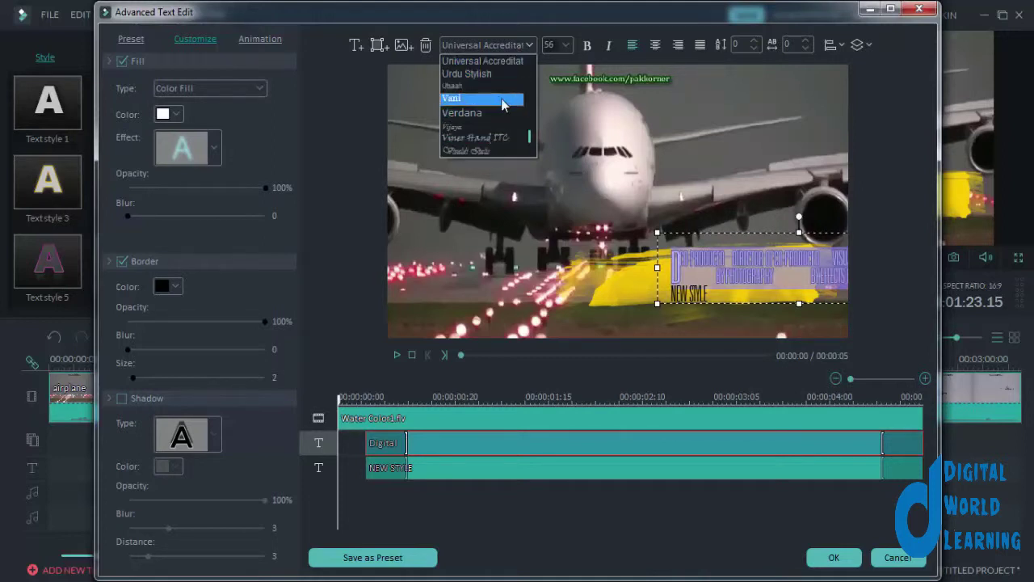
{"action": "left_click", "coordinate": [501, 74]}
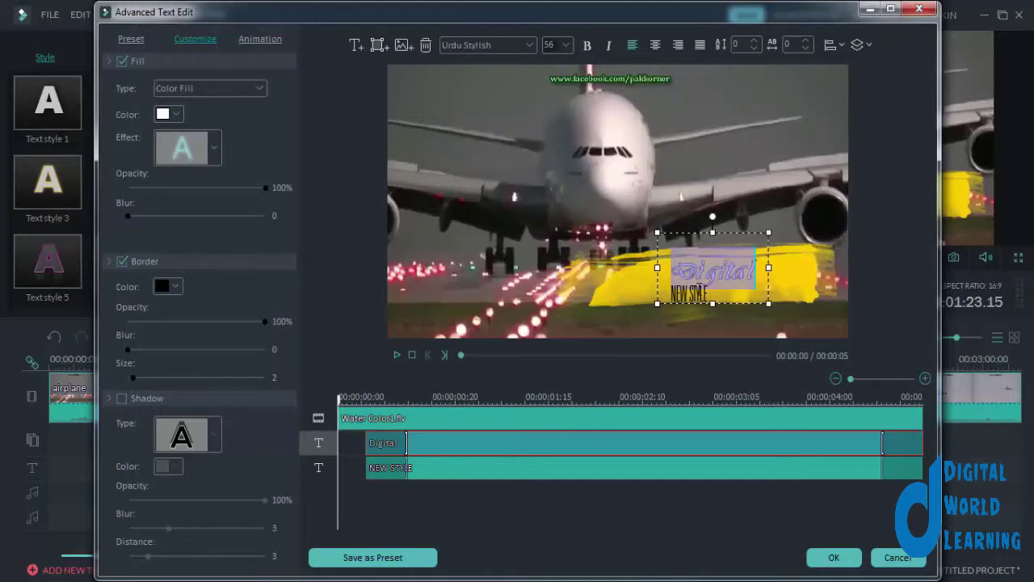
- Extend the title to 'Digital World Learning' and switch it to Adobe Caslon Pro
{"action": "left_click", "coordinate": [720, 285]}
{"action": "left_click", "coordinate": [734, 275]}
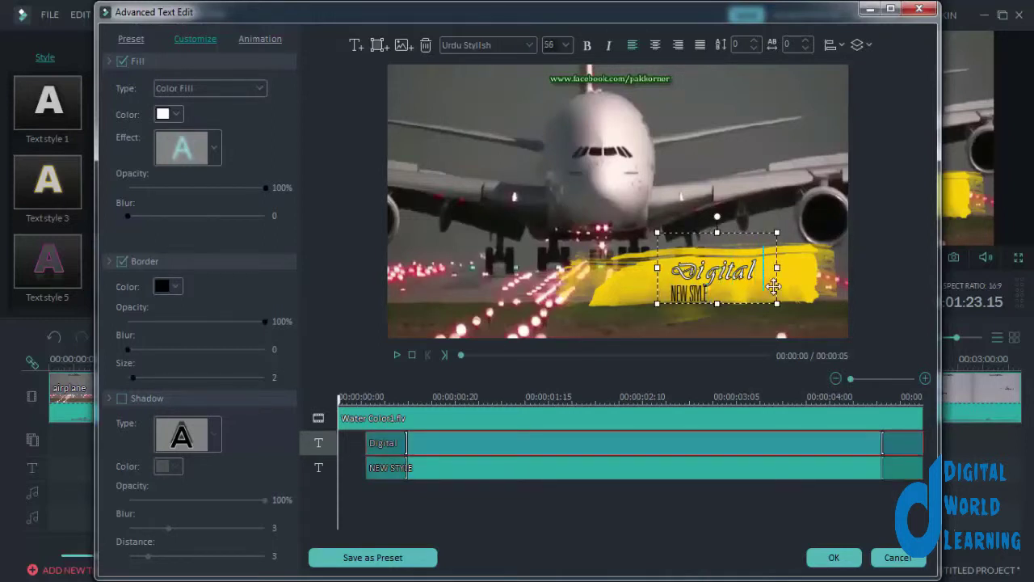
{"action": "type", "text": "World Le"}
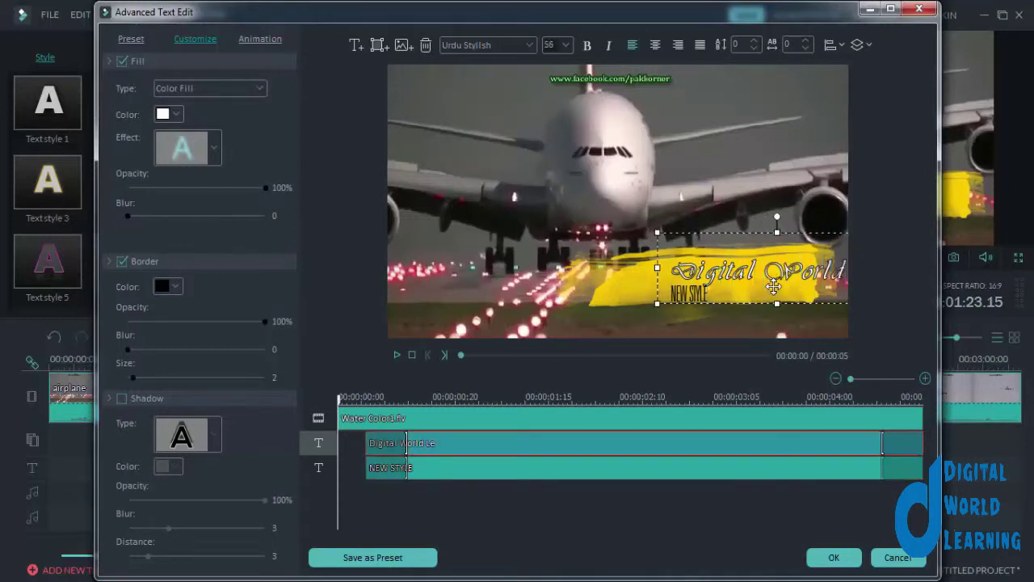
{"action": "type", "text": "arning"}
{"action": "key", "text": "ctrl+a"}
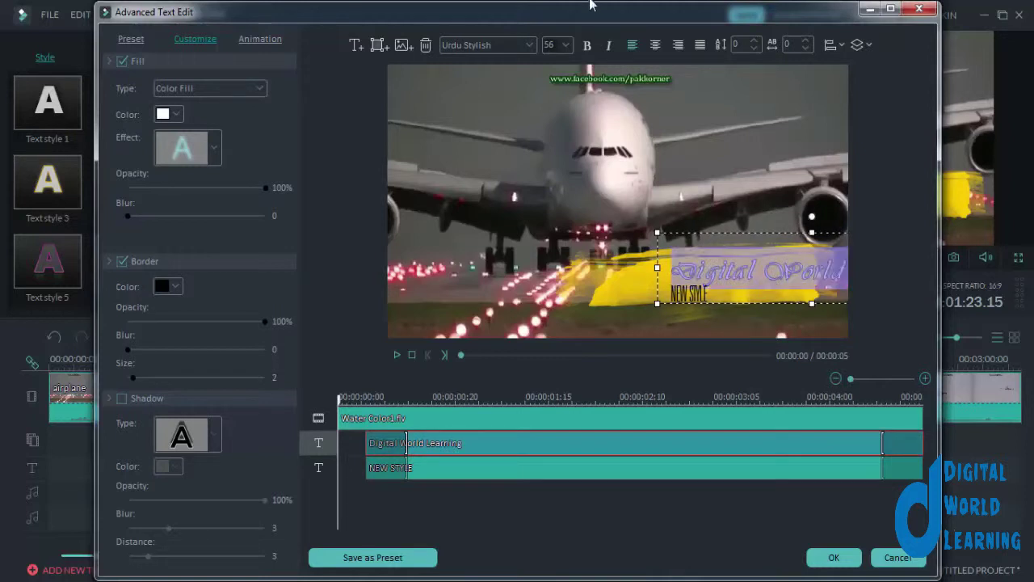
{"action": "left_click", "coordinate": [513, 46]}
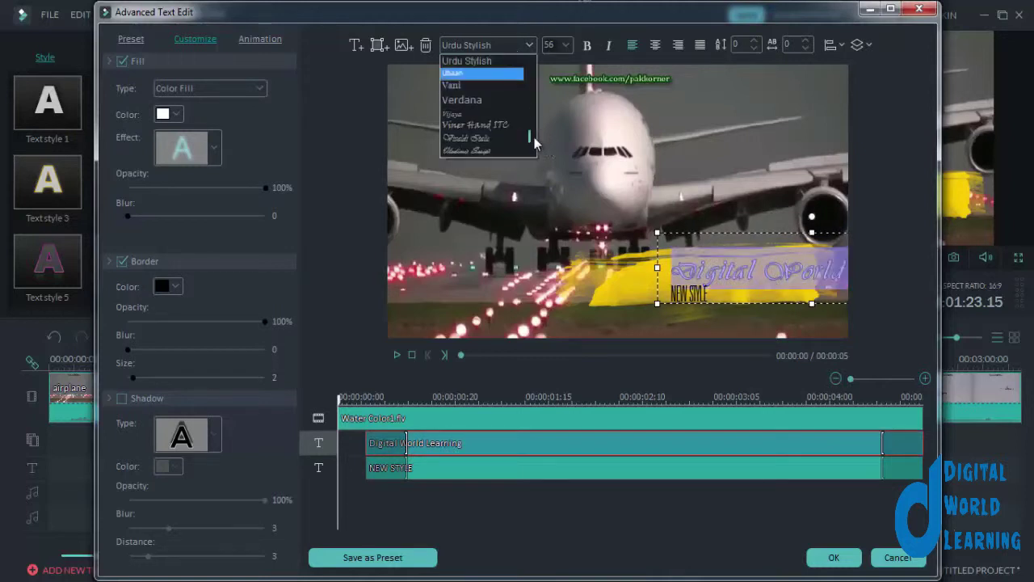
{"action": "scroll", "coordinate": [529, 127], "scroll_direction": "up", "scroll_amount": 5}
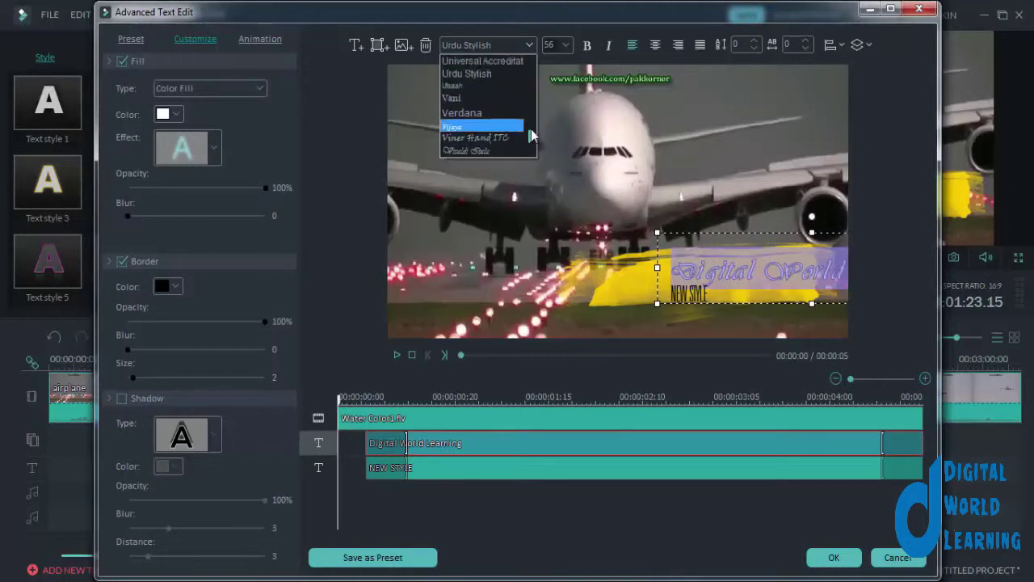
{"action": "scroll", "coordinate": [530, 127], "scroll_direction": "up", "scroll_amount": 5}
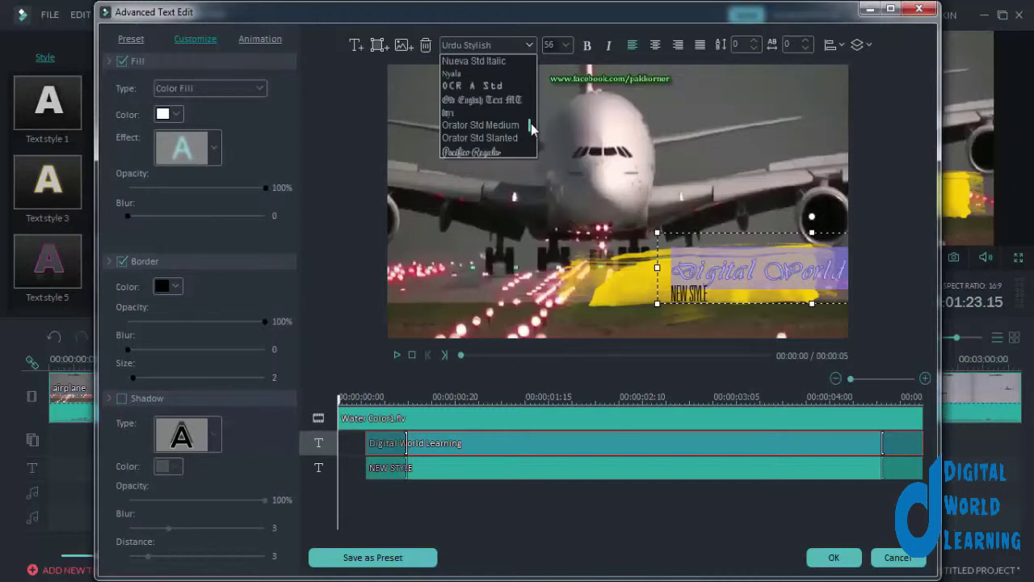
{"action": "left_click_drag", "start_coordinate": [531, 123], "coordinate": [530, 68]}
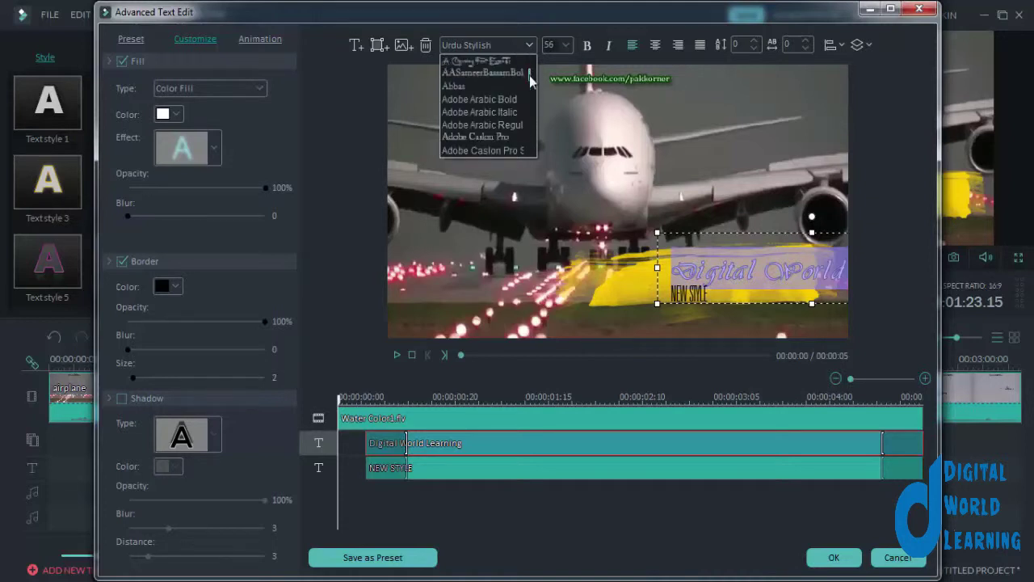
{"action": "left_click", "coordinate": [504, 138]}
- Fill the Digital World Learning text black and move it up and left onto the stroke
{"action": "left_click", "coordinate": [719, 291]}
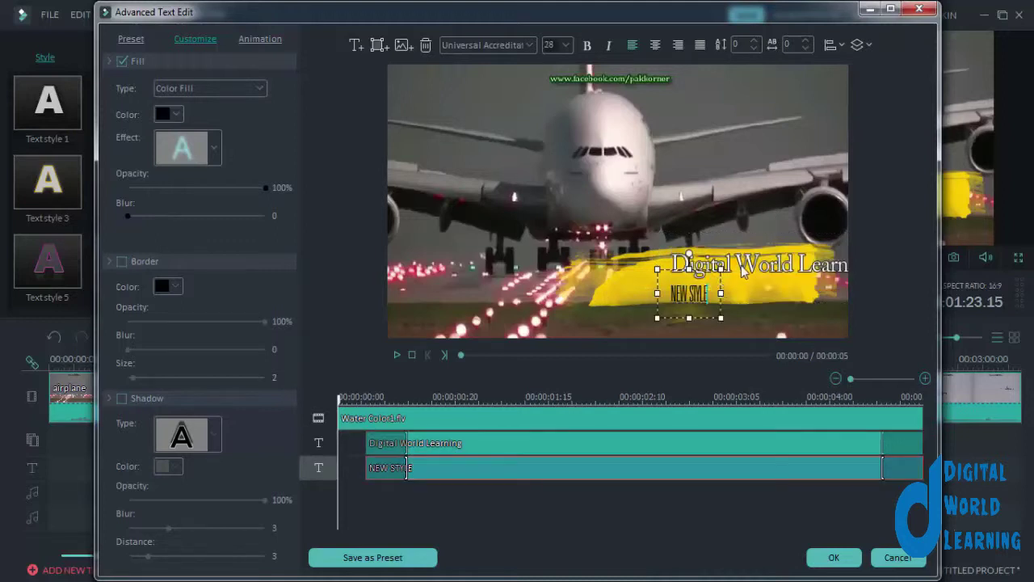
{"action": "left_click", "coordinate": [742, 273]}
{"action": "left_click", "coordinate": [744, 272]}
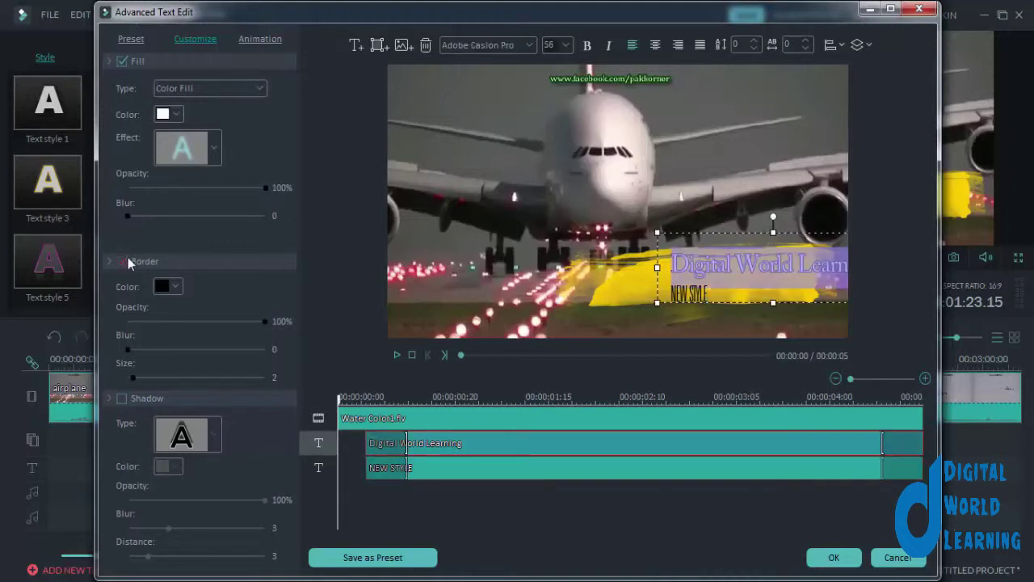
{"action": "left_click", "coordinate": [167, 117]}
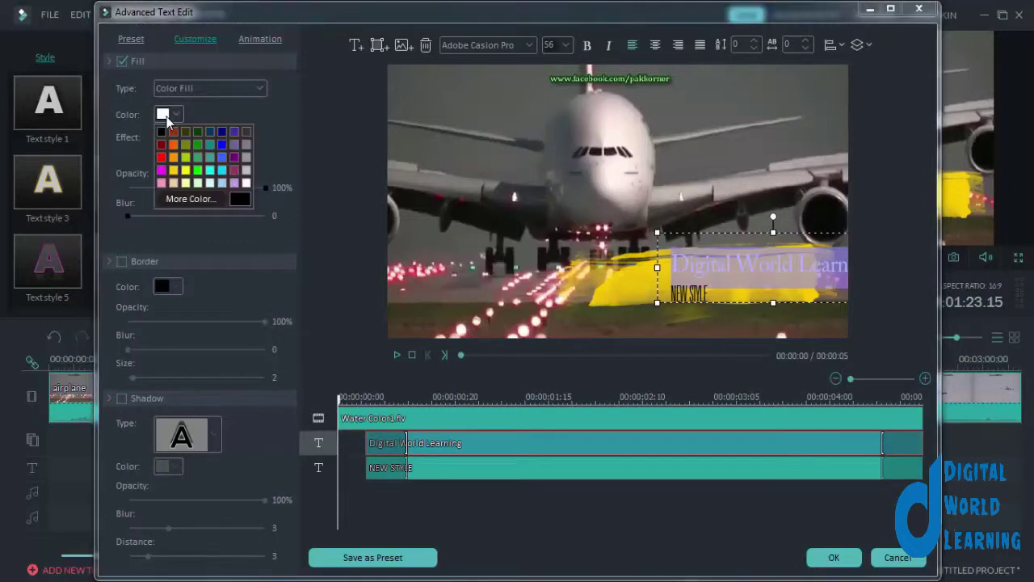
{"action": "left_click", "coordinate": [163, 131]}
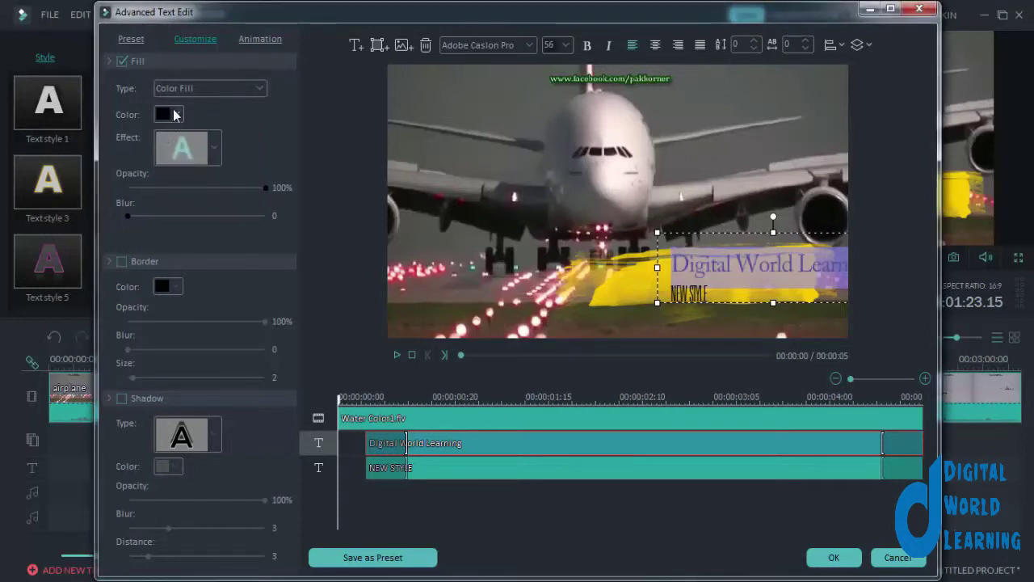
{"action": "left_click", "coordinate": [731, 271]}
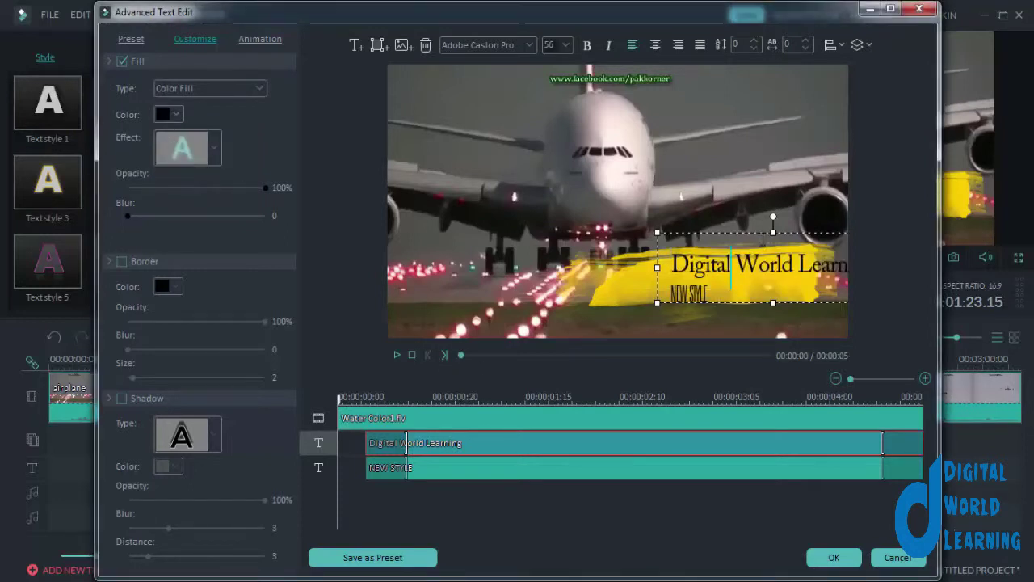
{"action": "left_click_drag", "start_coordinate": [722, 244], "coordinate": [704, 236]}
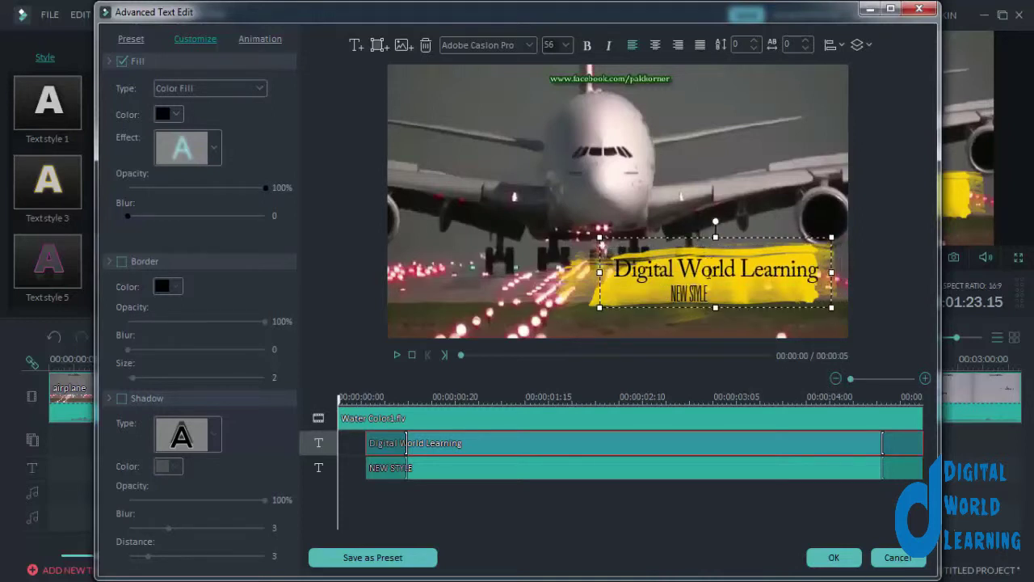
- Retype NEW STYLE as 'Subscribe to My youtube Channel' in Sakkal Majalla, shift it left, and preview
{"action": "left_click", "coordinate": [688, 294]}
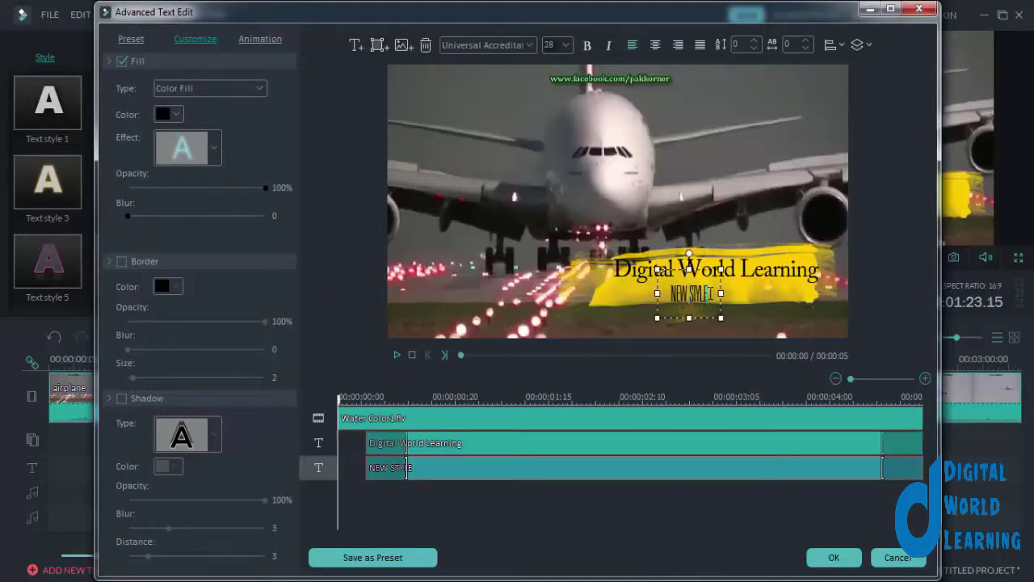
{"action": "left_click_drag", "start_coordinate": [710, 293], "coordinate": [683, 298]}
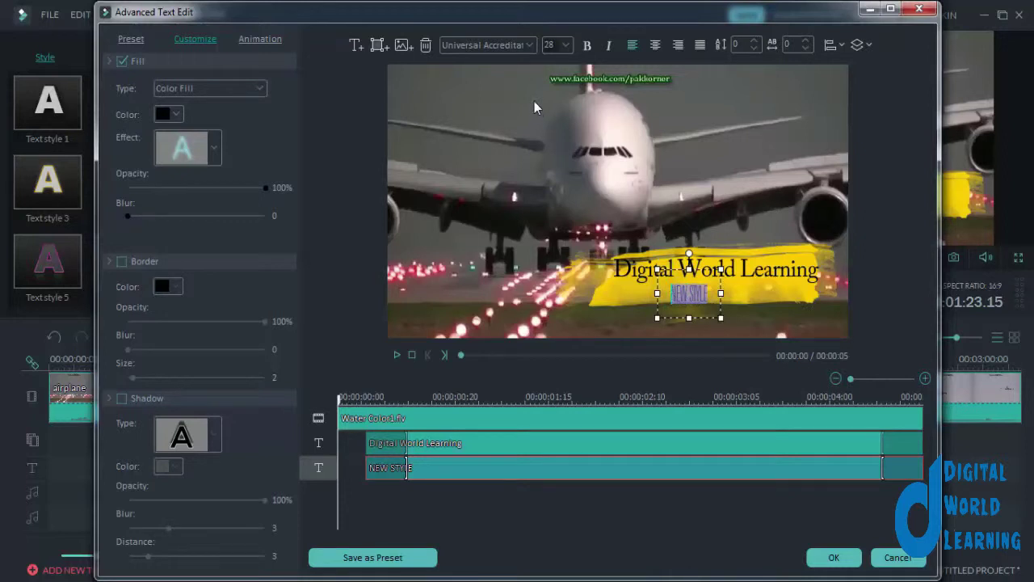
{"action": "left_click", "coordinate": [529, 46]}
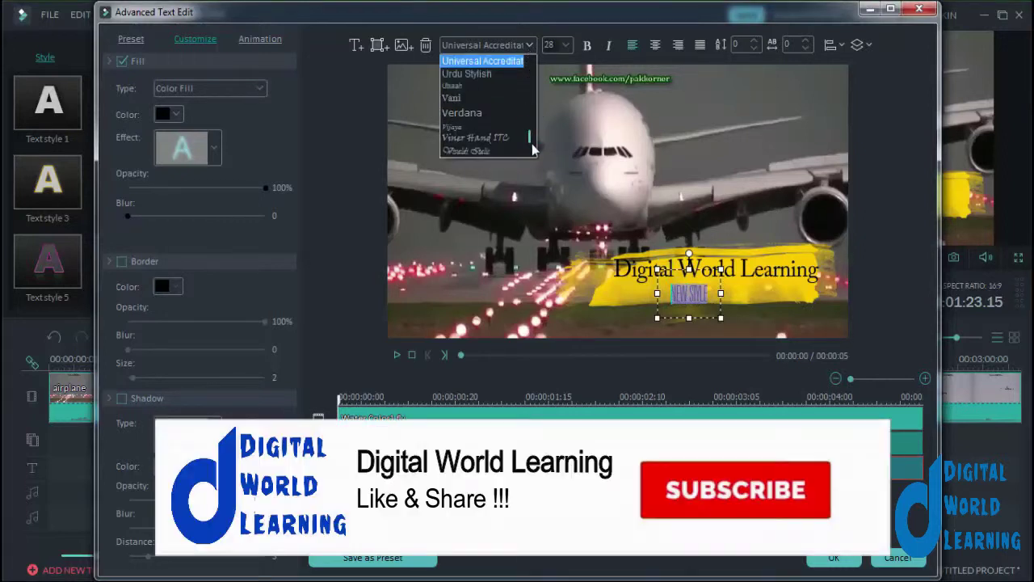
{"action": "left_click_drag", "start_coordinate": [529, 143], "coordinate": [527, 54]}
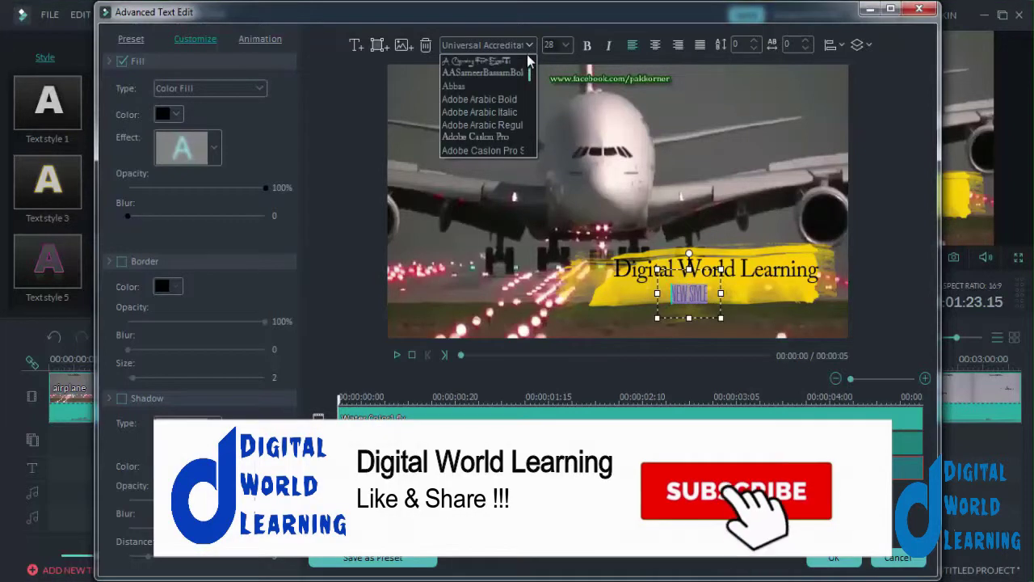
{"action": "left_click", "coordinate": [509, 99]}
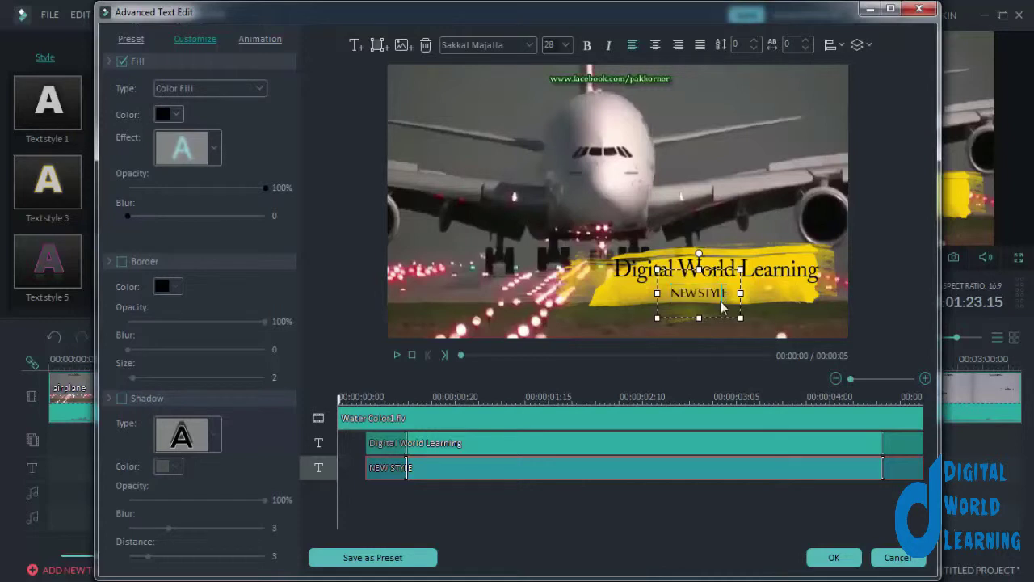
{"action": "type", "text": "Subs"}
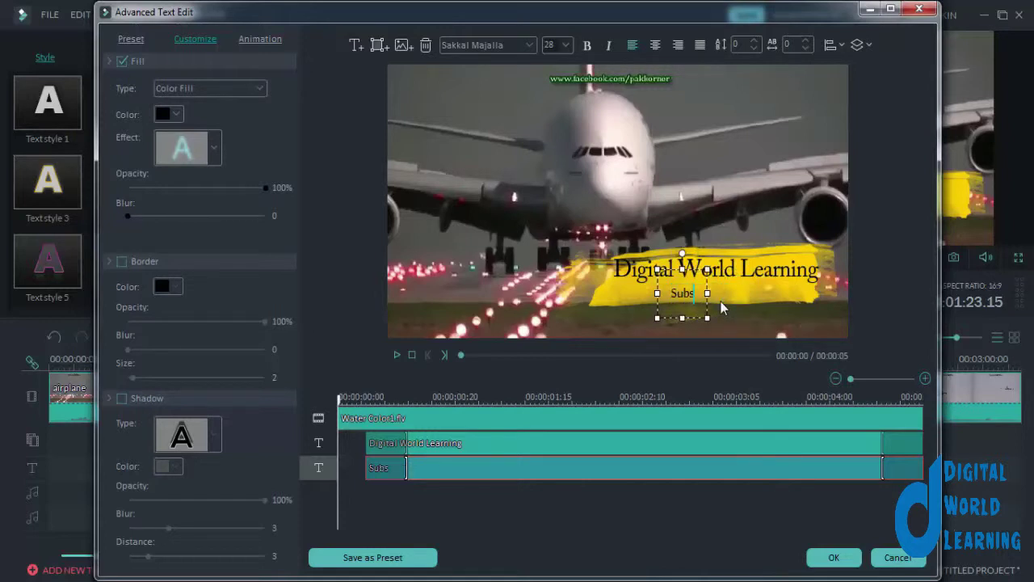
{"action": "type", "text": "cribe to My"}
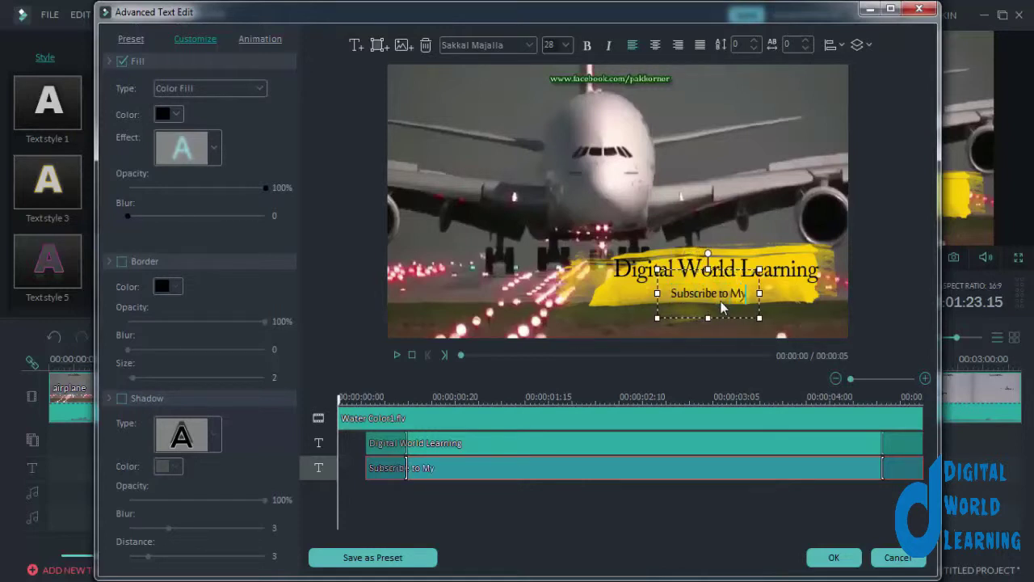
{"action": "type", "text": " youtube Chann"}
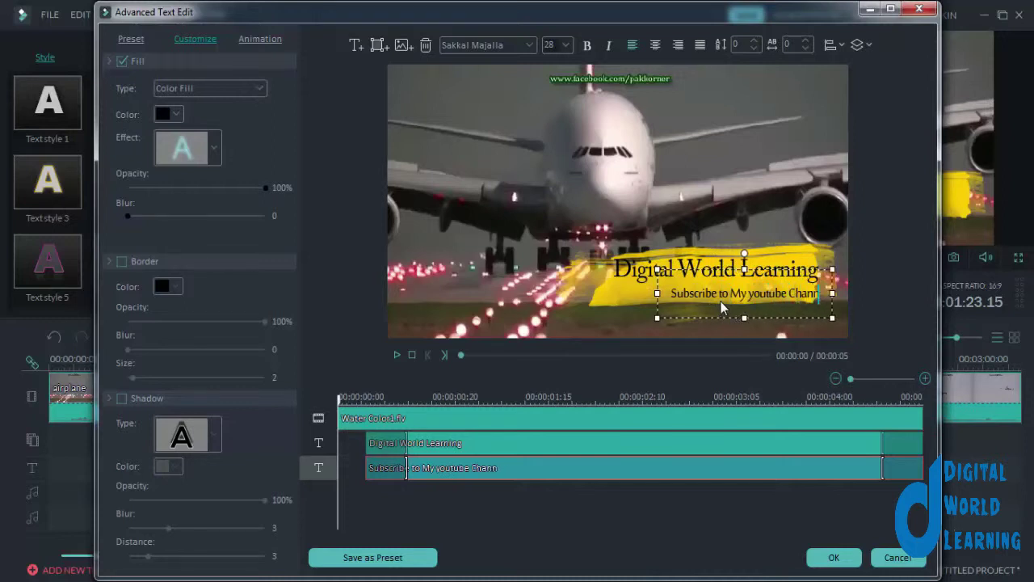
{"action": "type", "text": "el"}
{"action": "left_click_drag", "start_coordinate": [739, 269], "coordinate": [687, 266]}
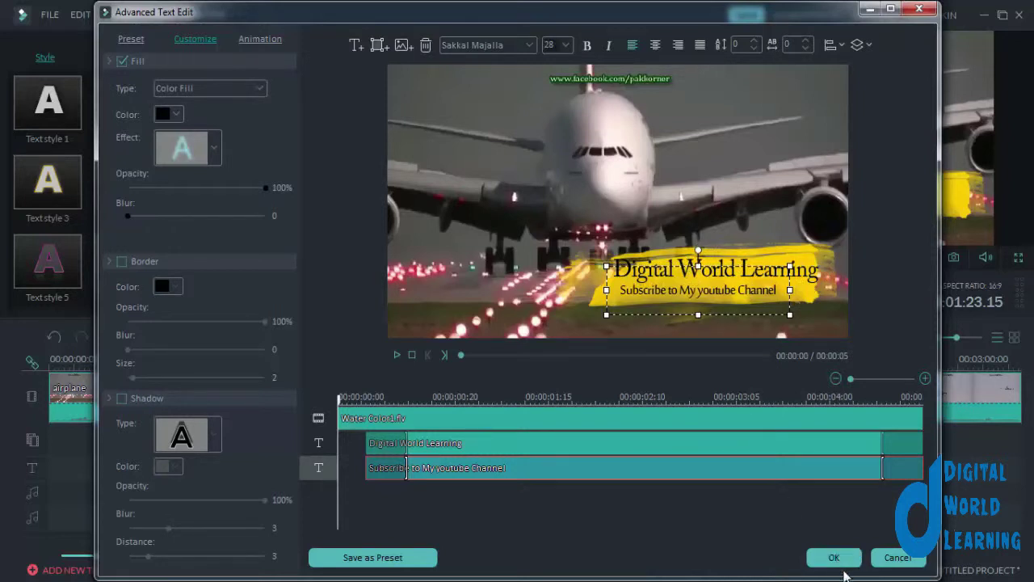
{"action": "left_click", "coordinate": [397, 354]}
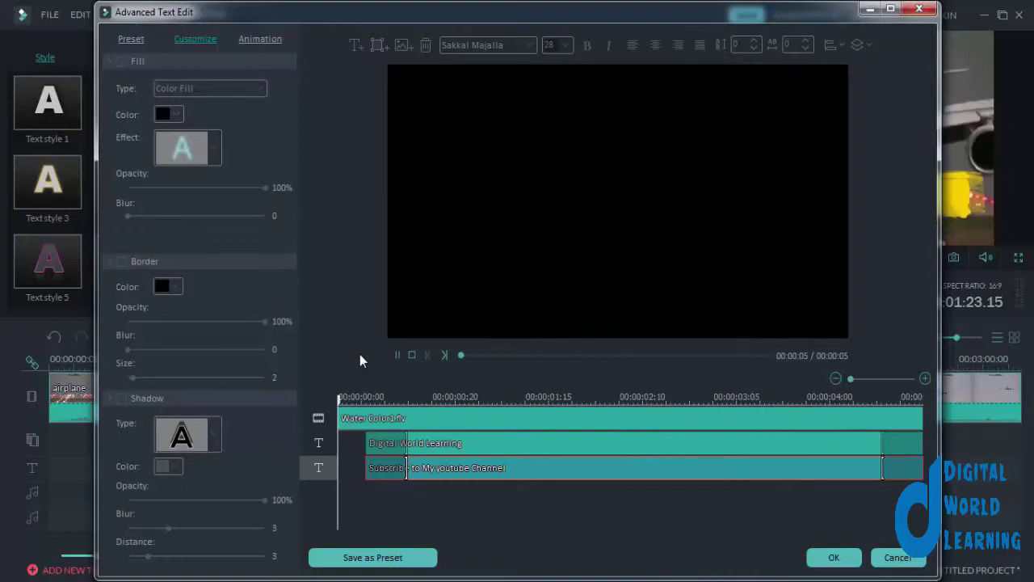
- Accept the title edits, close both text editors, and move the playhead back before the title
{"action": "left_click", "coordinate": [835, 557]}
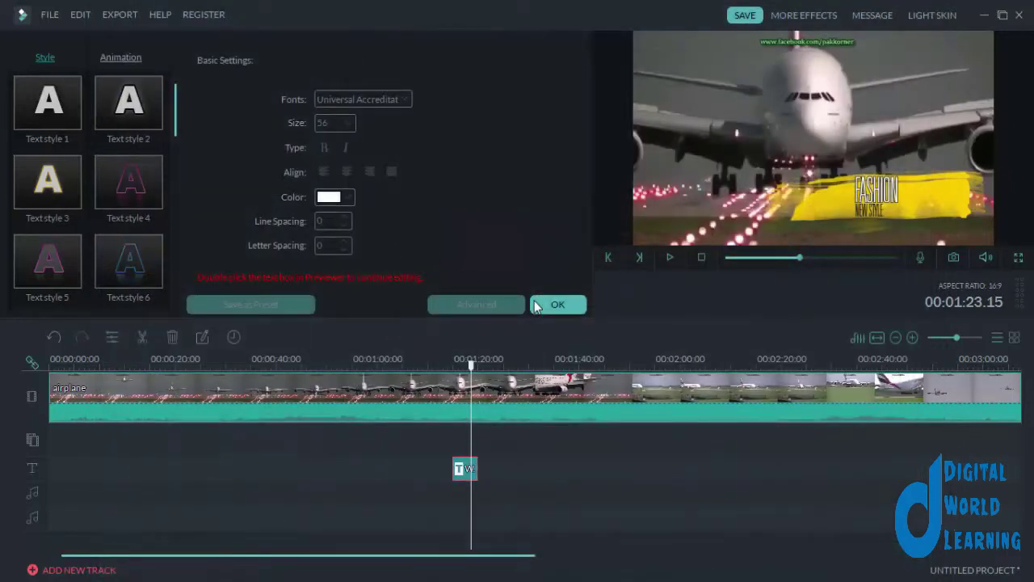
{"action": "left_click", "coordinate": [536, 305]}
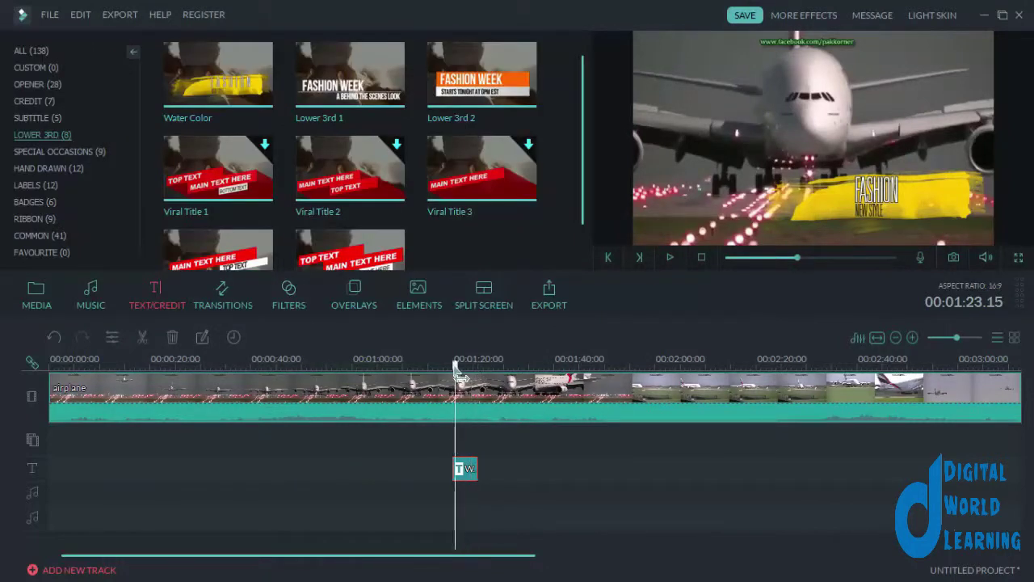
{"action": "left_click_drag", "start_coordinate": [472, 365], "coordinate": [450, 365]}
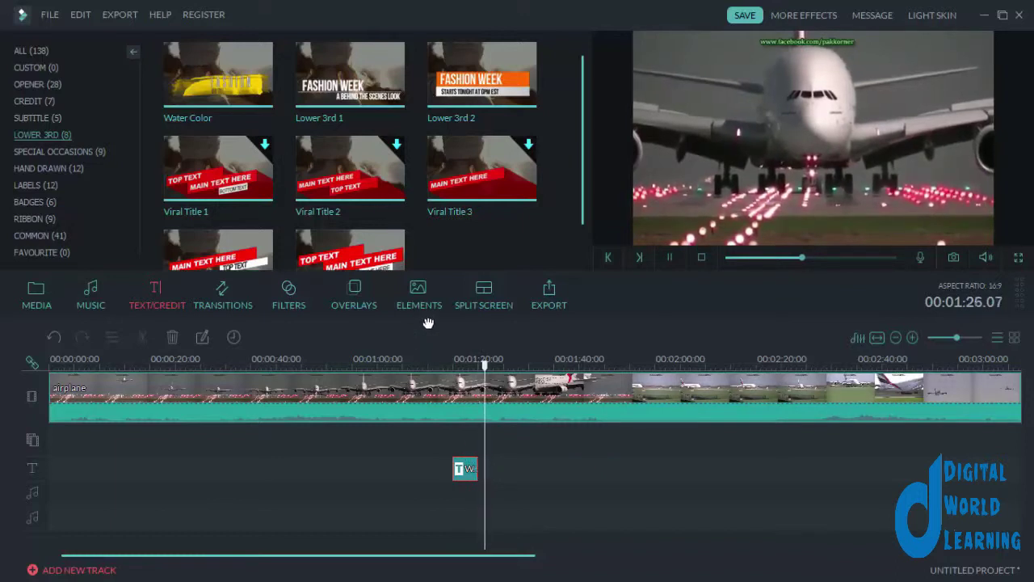
- Recolour the Water Color title's yellow brush-stroke layer to white and confirm
{"action": "double_click", "coordinate": [455, 475]}
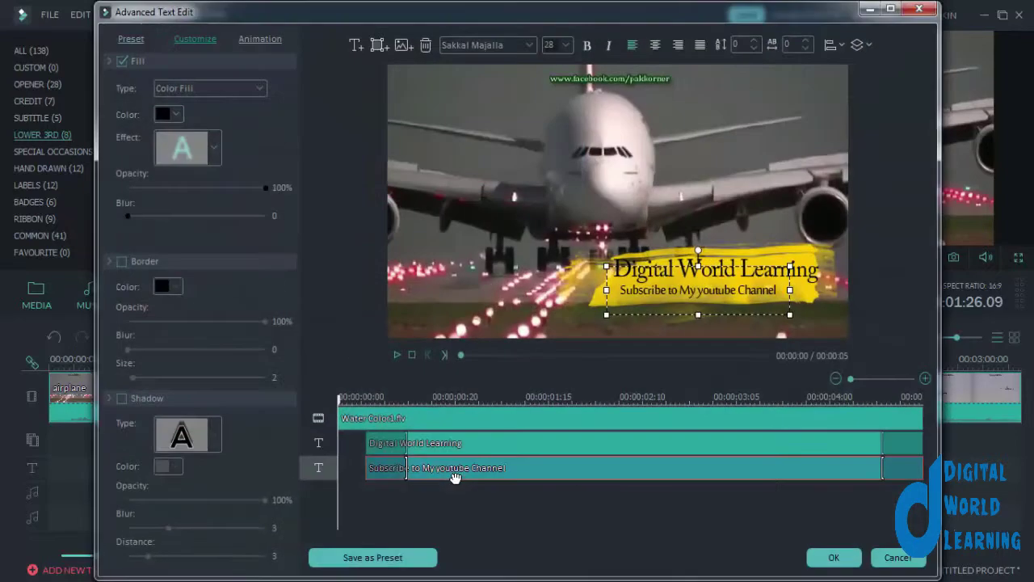
{"action": "left_click", "coordinate": [583, 298]}
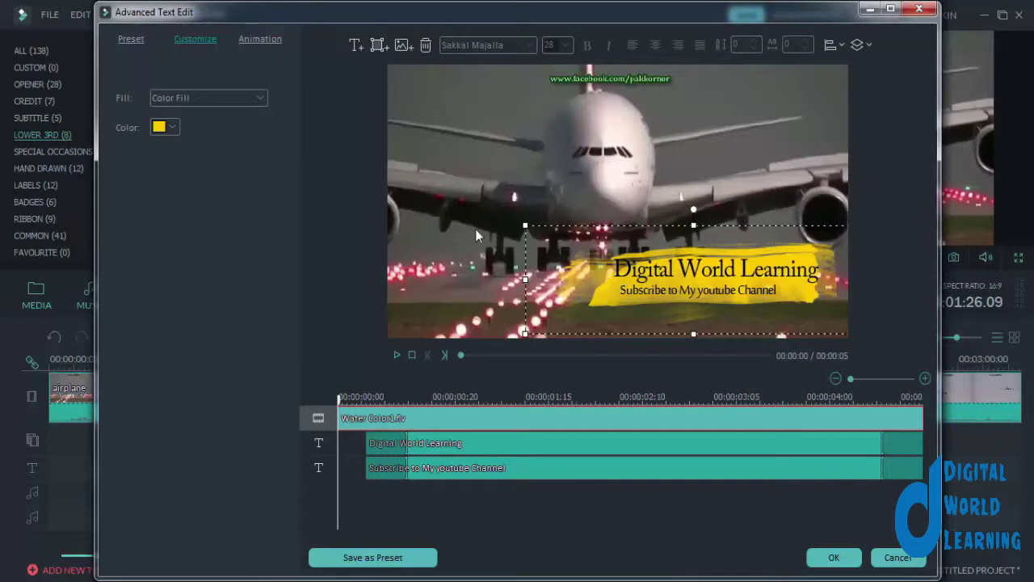
{"action": "left_click", "coordinate": [172, 125]}
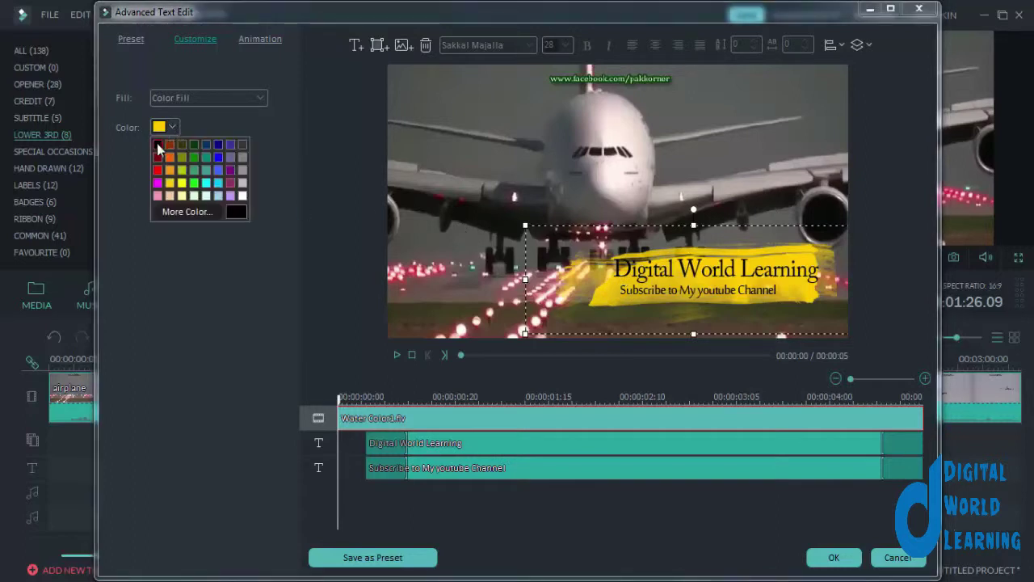
{"action": "left_click", "coordinate": [159, 145]}
{"action": "left_click", "coordinate": [173, 126]}
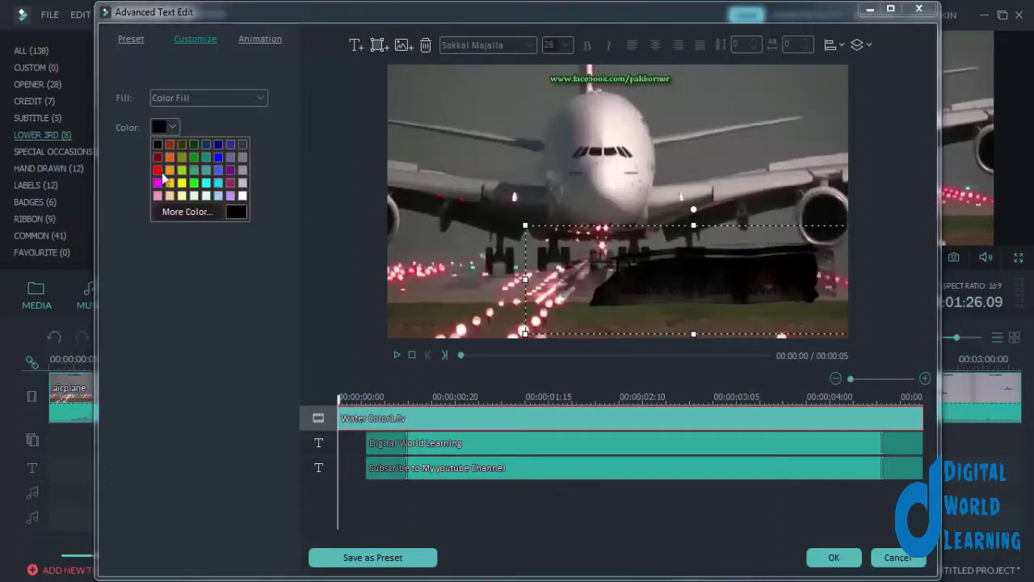
{"action": "left_click", "coordinate": [241, 196]}
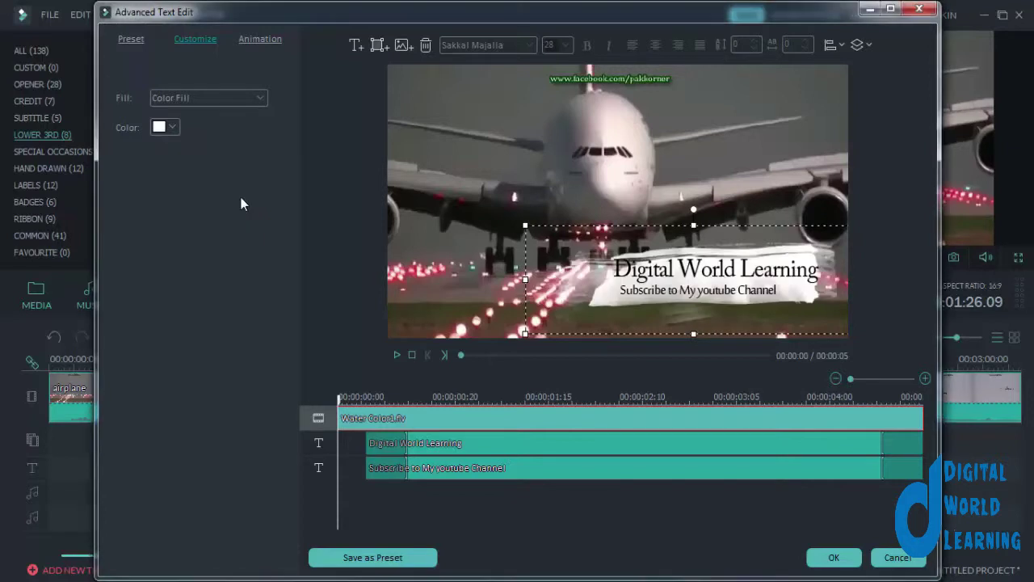
{"action": "left_click", "coordinate": [168, 129]}
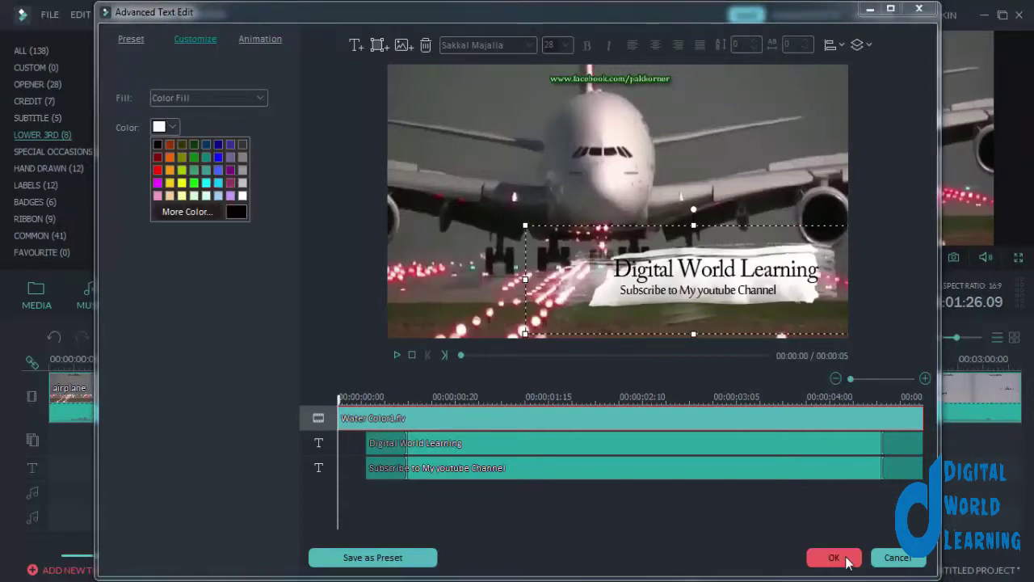
{"action": "left_click", "coordinate": [849, 557]}
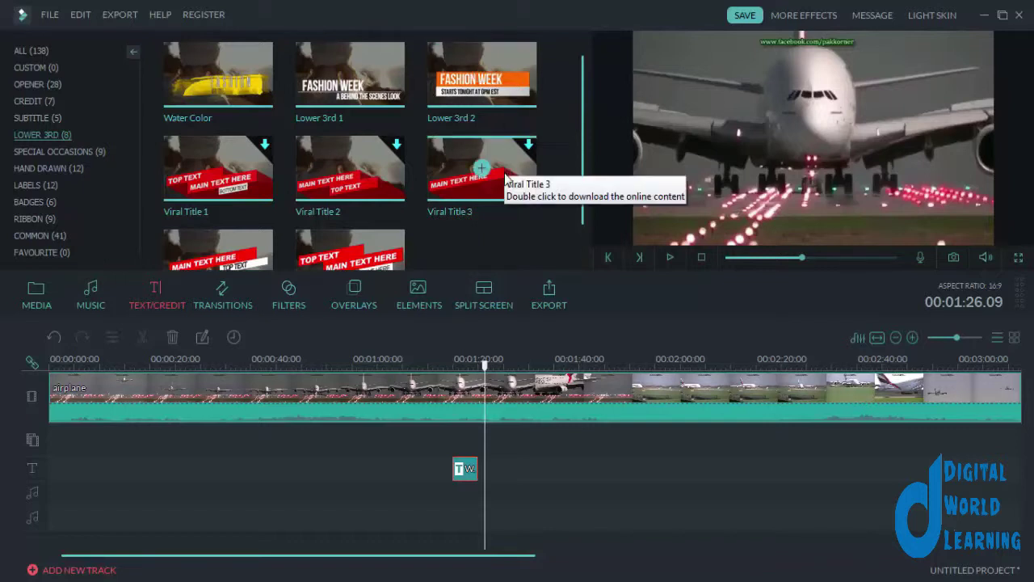
- Add Viral Title 3 after Water Color on the title track and preview both titles
{"action": "left_click_drag", "start_coordinate": [505, 176], "coordinate": [501, 480]}
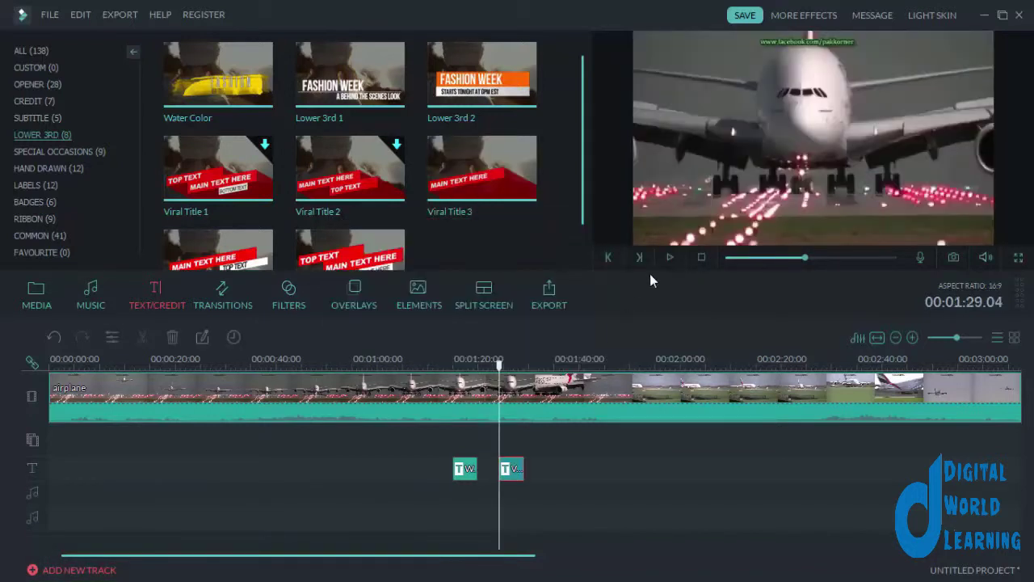
{"action": "left_click", "coordinate": [668, 257]}
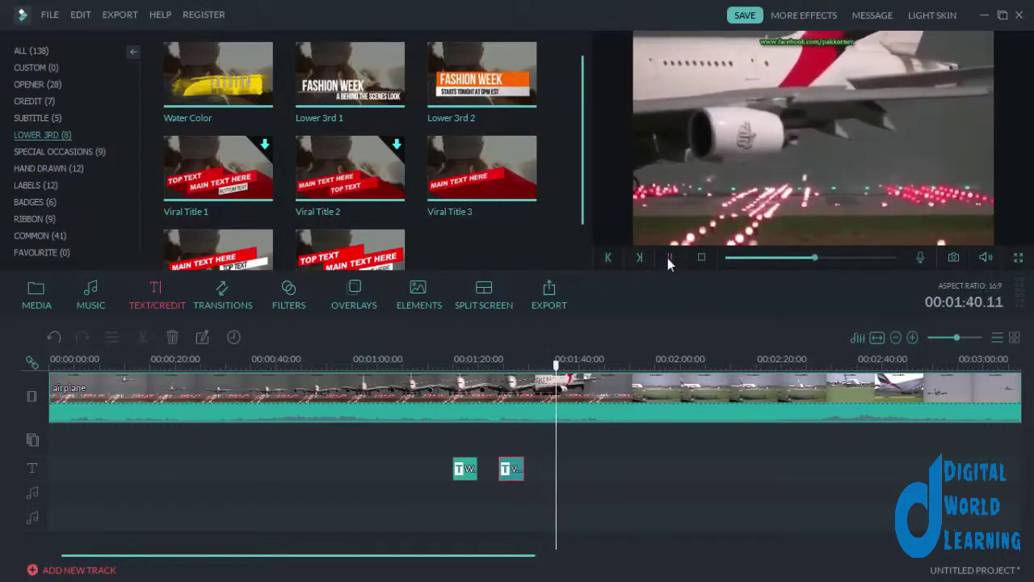
{"action": "left_click", "coordinate": [36, 295]}
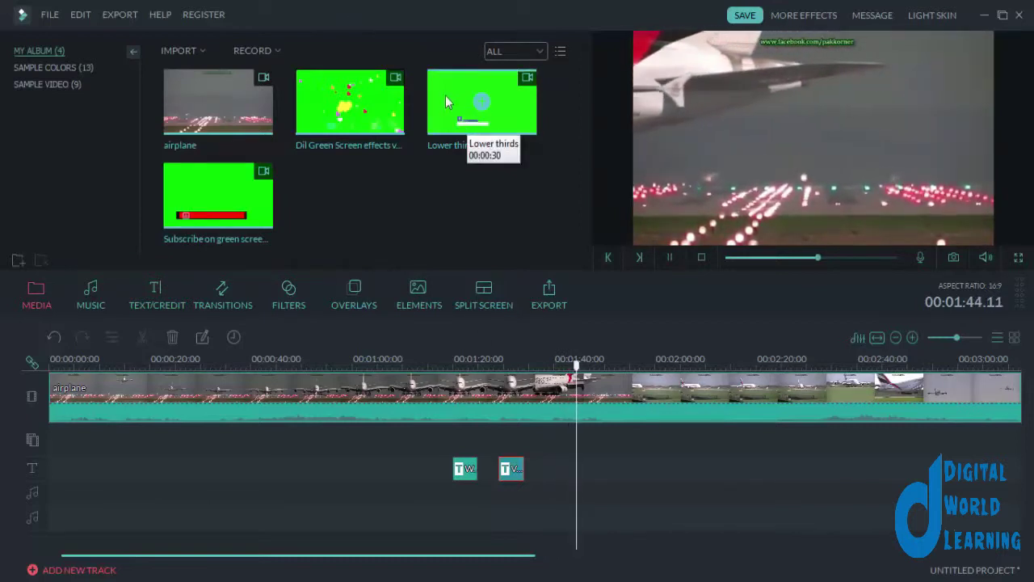
- Place the Lower thirds clip on a new video track at about 1:46 and preview it
{"action": "mouse_move", "coordinate": [445, 92]}
{"action": "left_mouse_down"}
{"action": "mouse_move", "coordinate": [617, 481]}
{"action": "mouse_move", "coordinate": [613, 436]}
{"action": "left_mouse_up"}
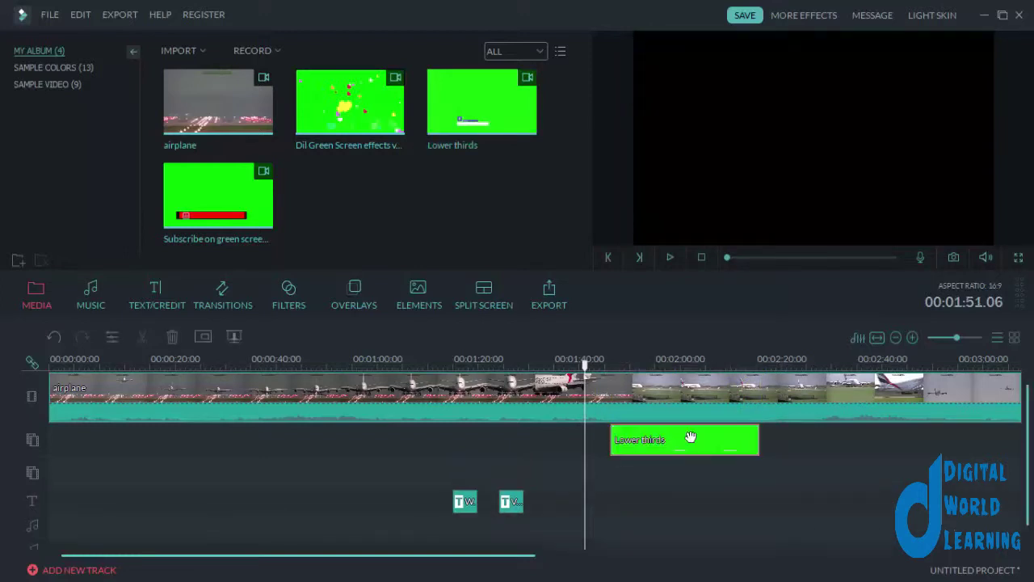
{"action": "mouse_move", "coordinate": [688, 434]}
{"action": "left_mouse_down"}
{"action": "mouse_move", "coordinate": [656, 440]}
{"action": "mouse_move", "coordinate": [672, 439]}
{"action": "left_mouse_up"}
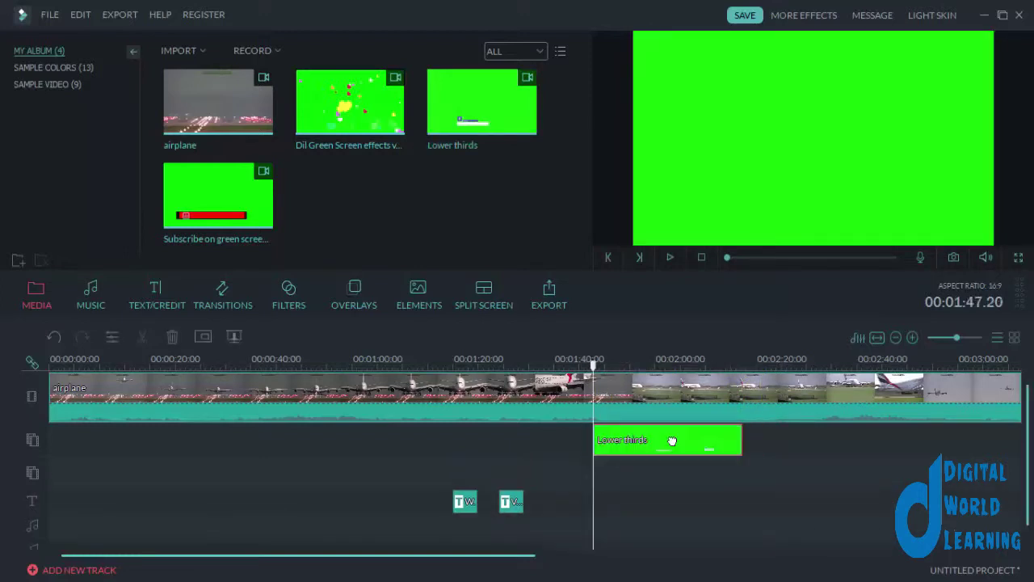
{"action": "left_click", "coordinate": [668, 257]}
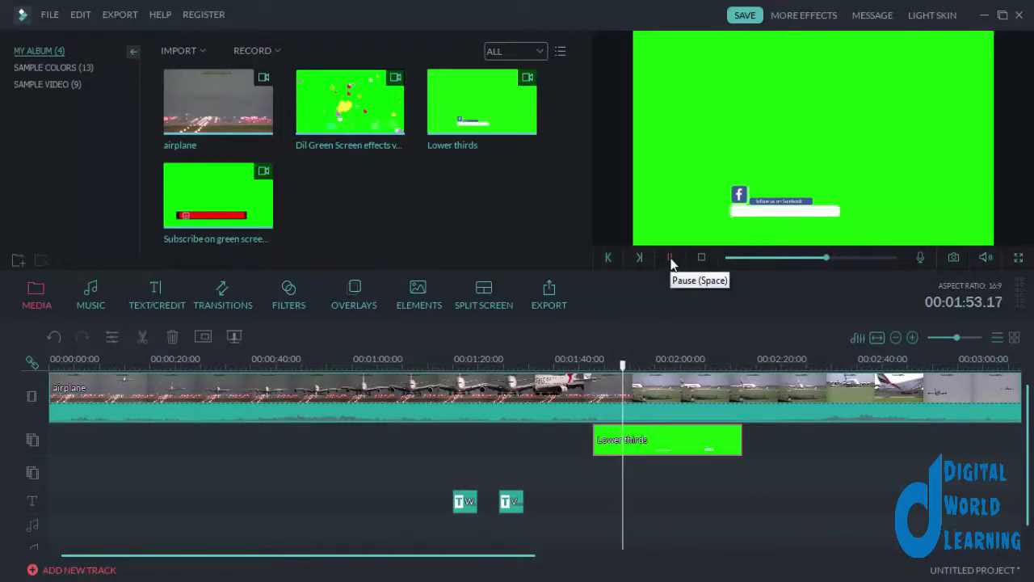
- Key out the Lower thirds clip's green background with Green Screen transparency
{"action": "right_click", "coordinate": [675, 447]}
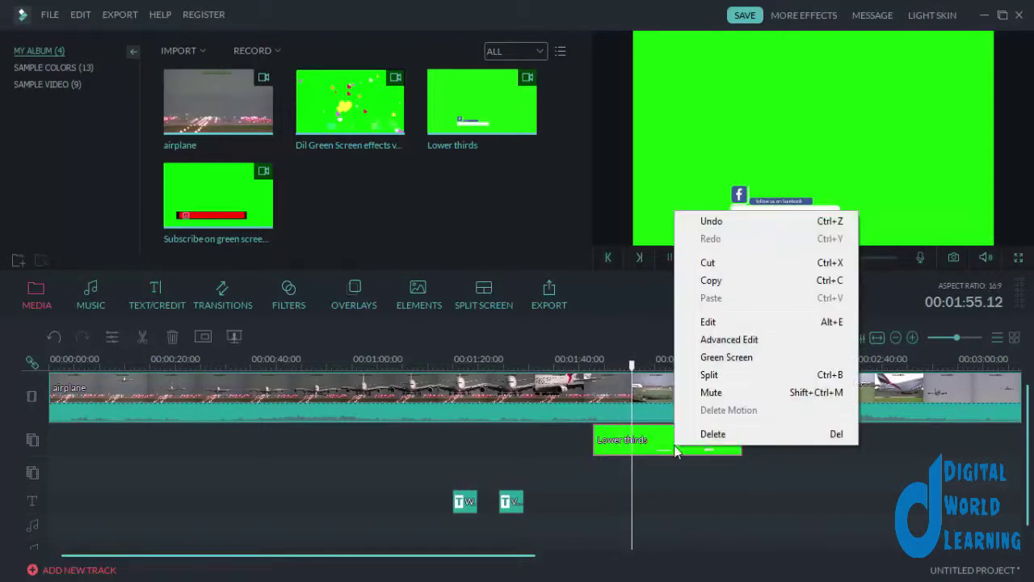
{"action": "left_click", "coordinate": [741, 357]}
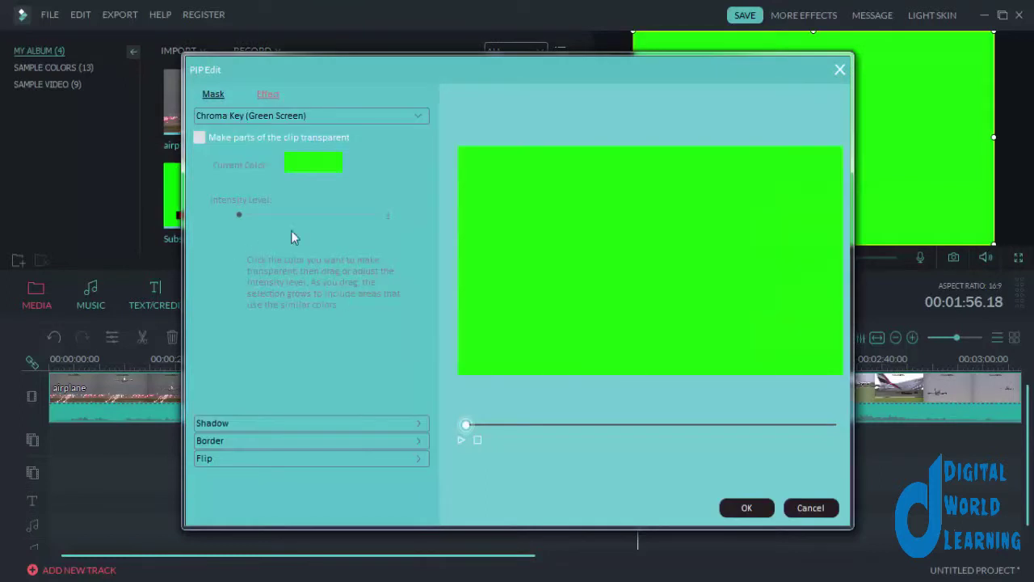
{"action": "left_click", "coordinate": [260, 137]}
{"action": "left_click", "coordinate": [746, 507]}
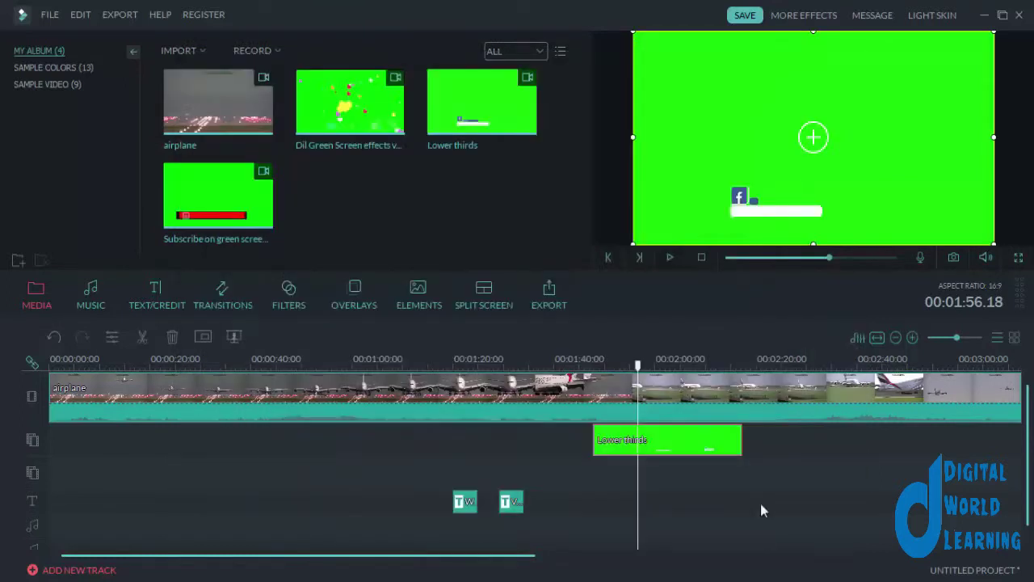
- Replay from the lower third's start to check the keyed overlay
{"action": "left_click_drag", "start_coordinate": [646, 373], "coordinate": [589, 373]}
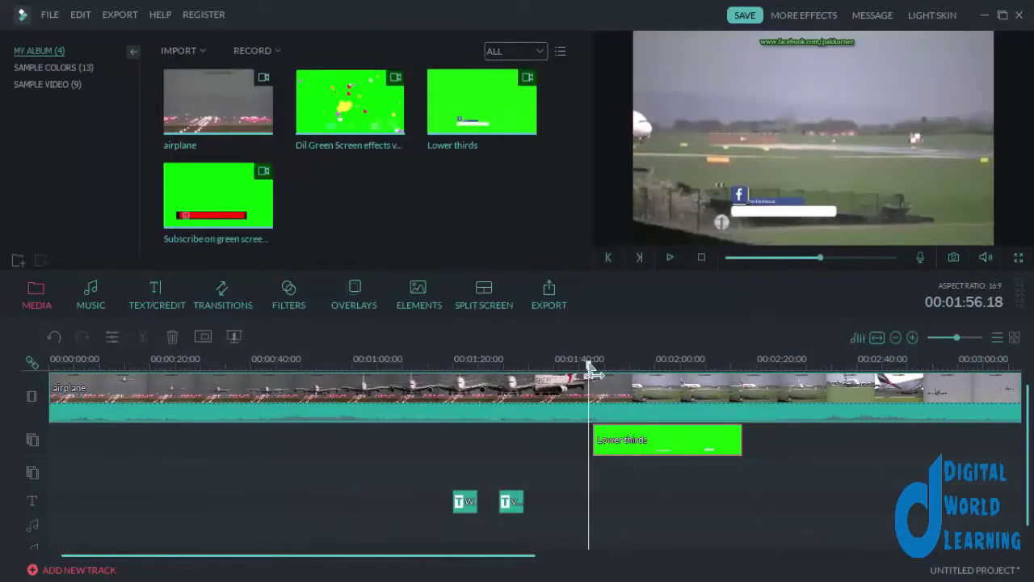
{"action": "left_click", "coordinate": [669, 259]}
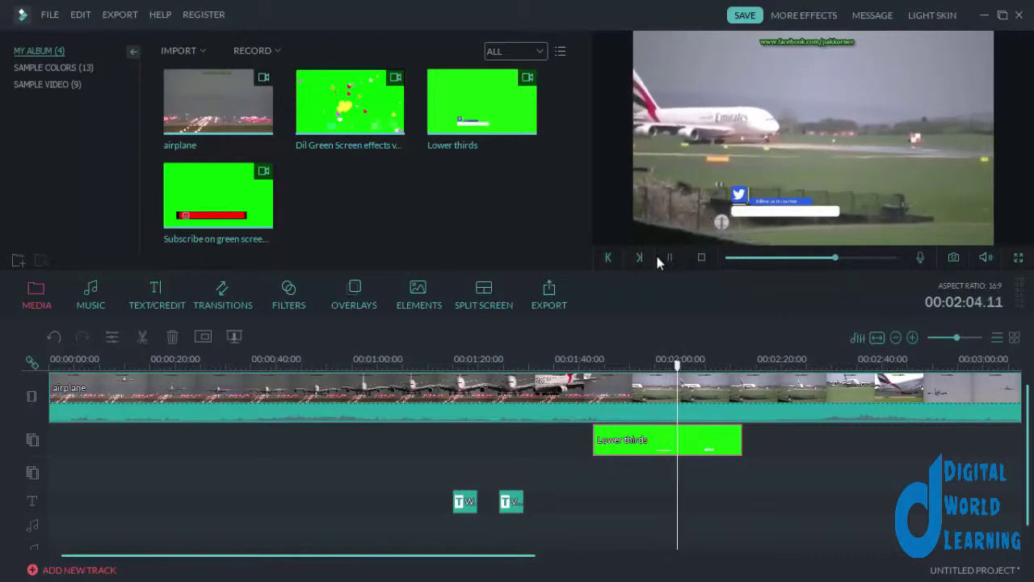
{"action": "left_click", "coordinate": [669, 256]}
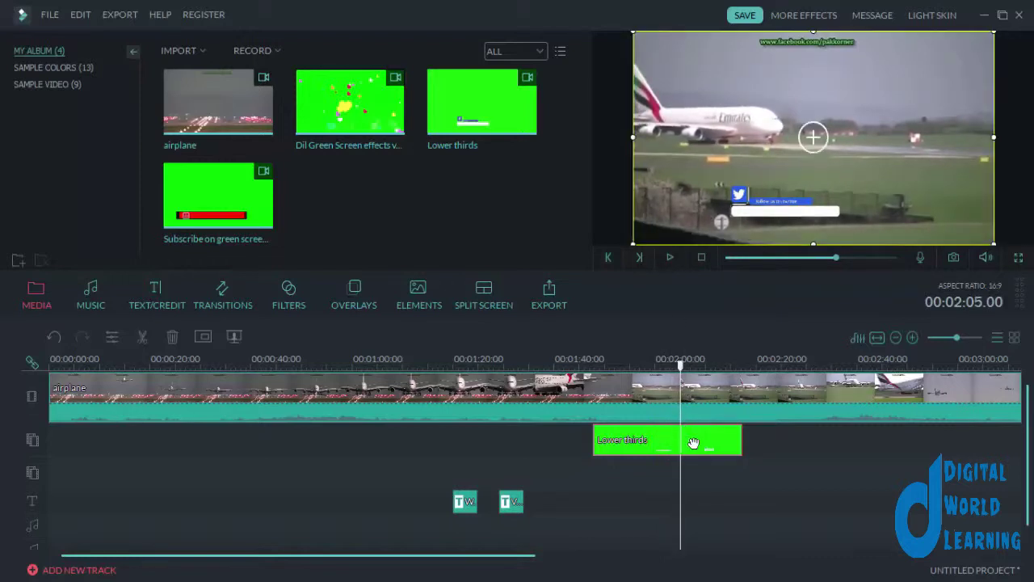
- Shrink the Lower thirds overlay from its top-right corner and replay from about 01:45
{"action": "left_click_drag", "start_coordinate": [993, 31], "coordinate": [989, 34]}
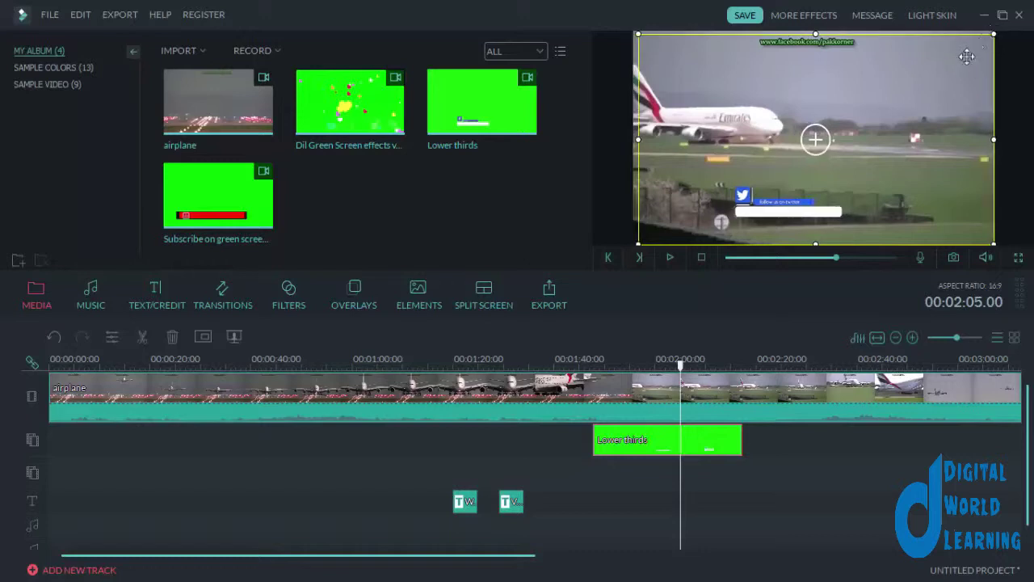
{"action": "left_click_drag", "start_coordinate": [989, 35], "coordinate": [864, 71]}
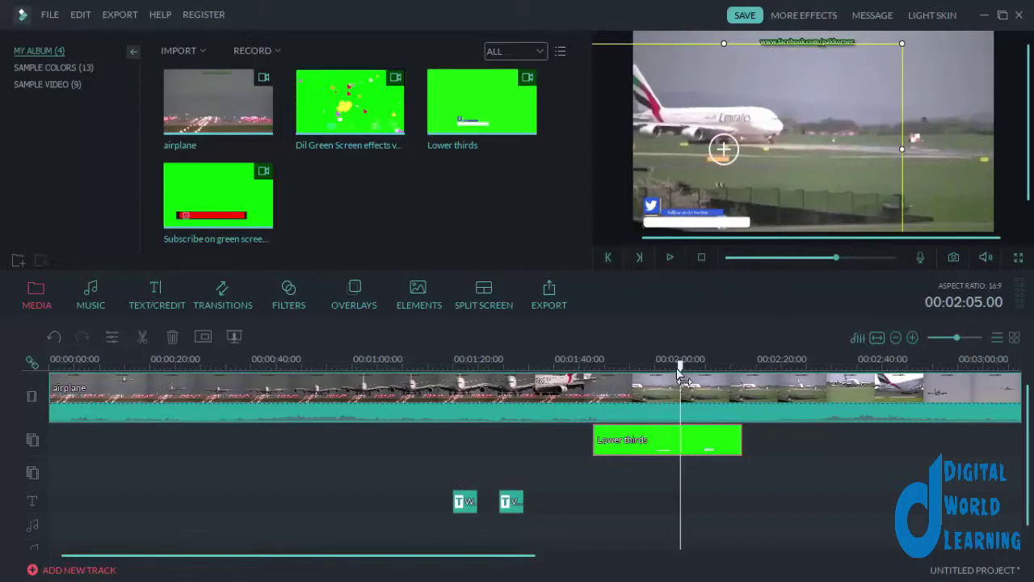
{"action": "left_click_drag", "start_coordinate": [682, 377], "coordinate": [579, 372]}
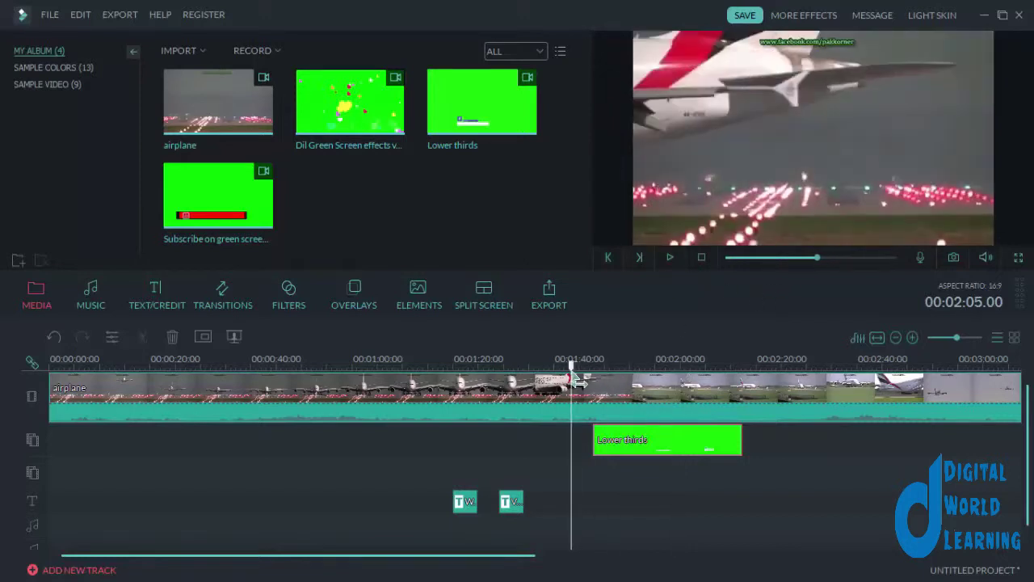
{"action": "left_click", "coordinate": [669, 260]}
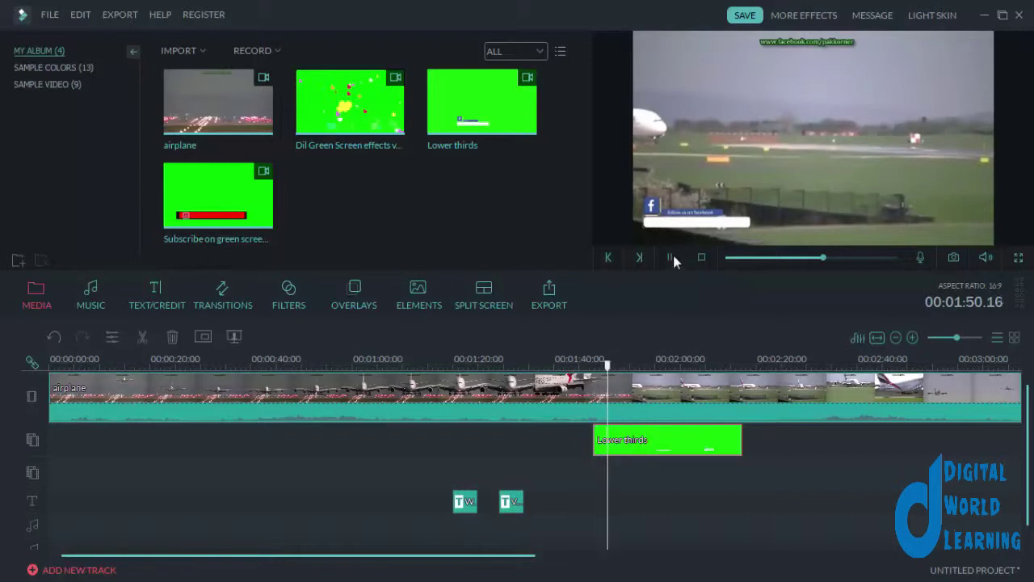
- Untick 'Make parts of the clip transparent' for Lower thirds and nudge the overlay slightly left
{"action": "right_click", "coordinate": [662, 434]}
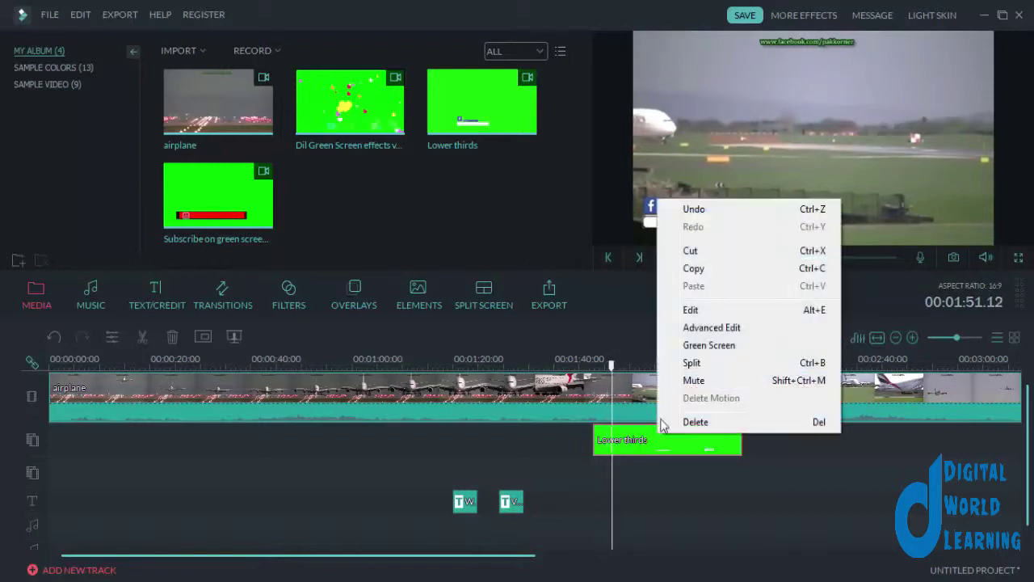
{"action": "left_click", "coordinate": [703, 345]}
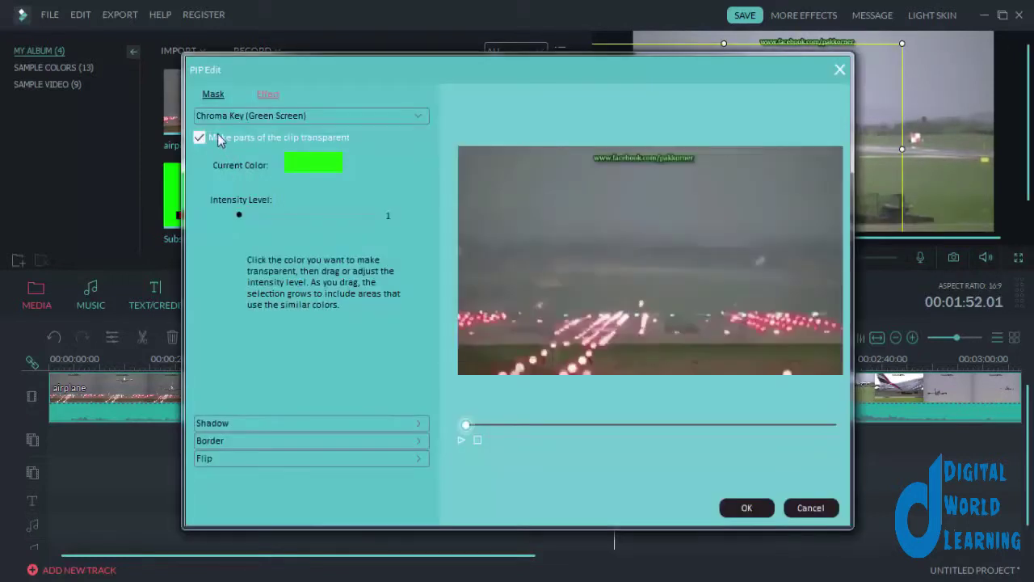
{"action": "left_click", "coordinate": [222, 139]}
{"action": "left_click", "coordinate": [753, 511]}
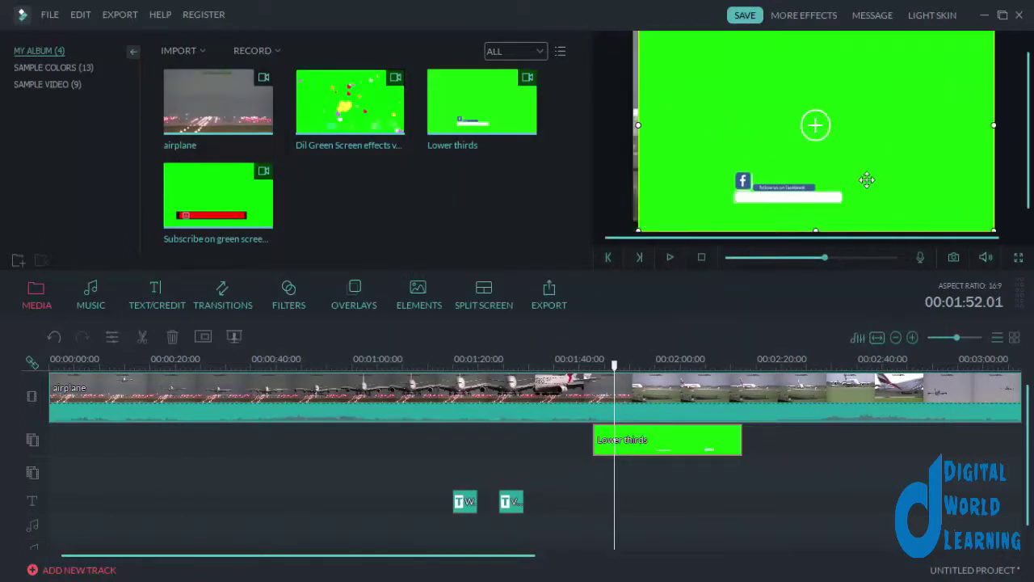
{"action": "left_click_drag", "start_coordinate": [763, 193], "coordinate": [756, 199]}
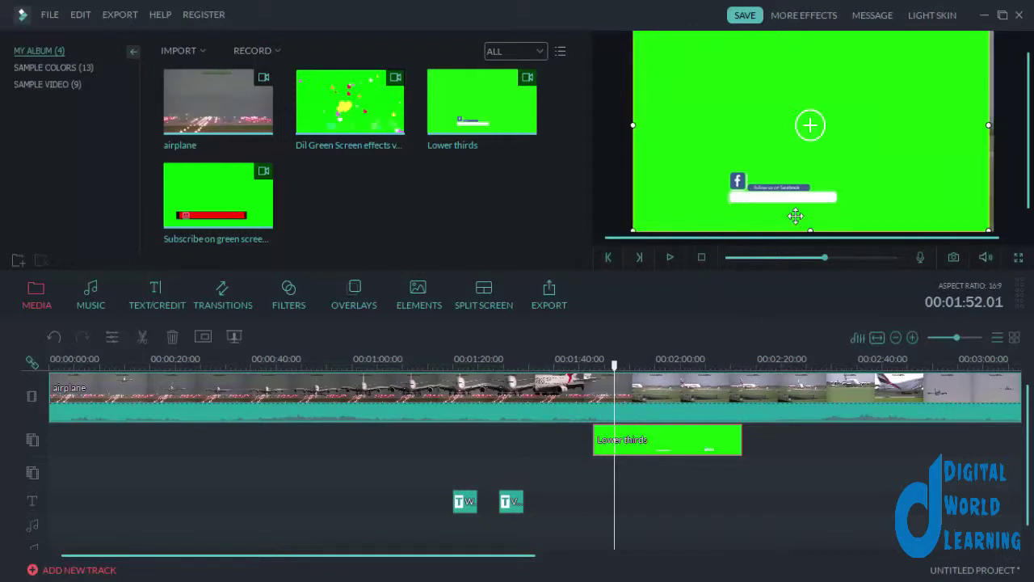
{"action": "left_click", "coordinate": [707, 469]}
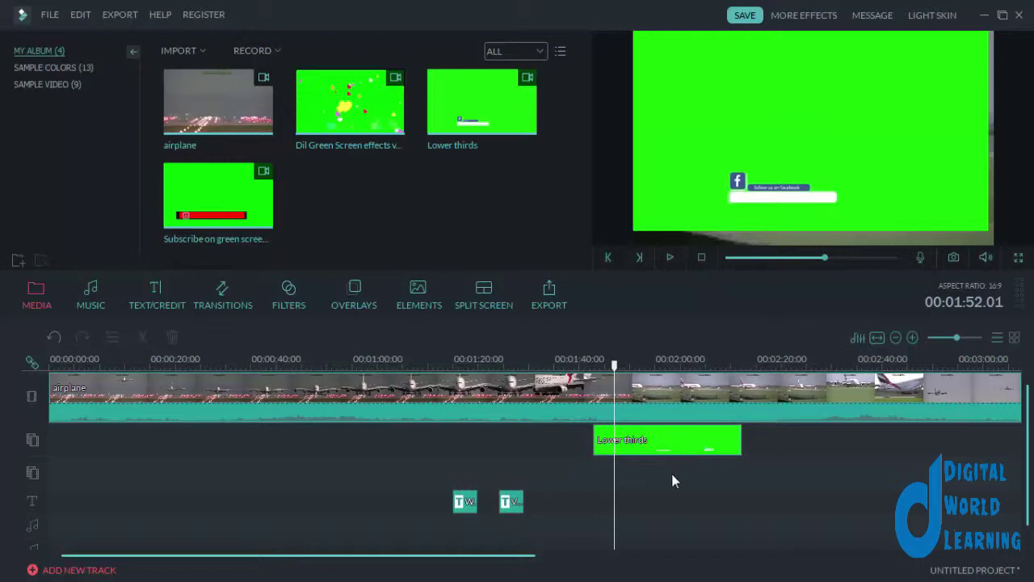
- Drag the Subtitle 2 template from the Subtitle category onto the title track
{"action": "left_click", "coordinate": [151, 297]}
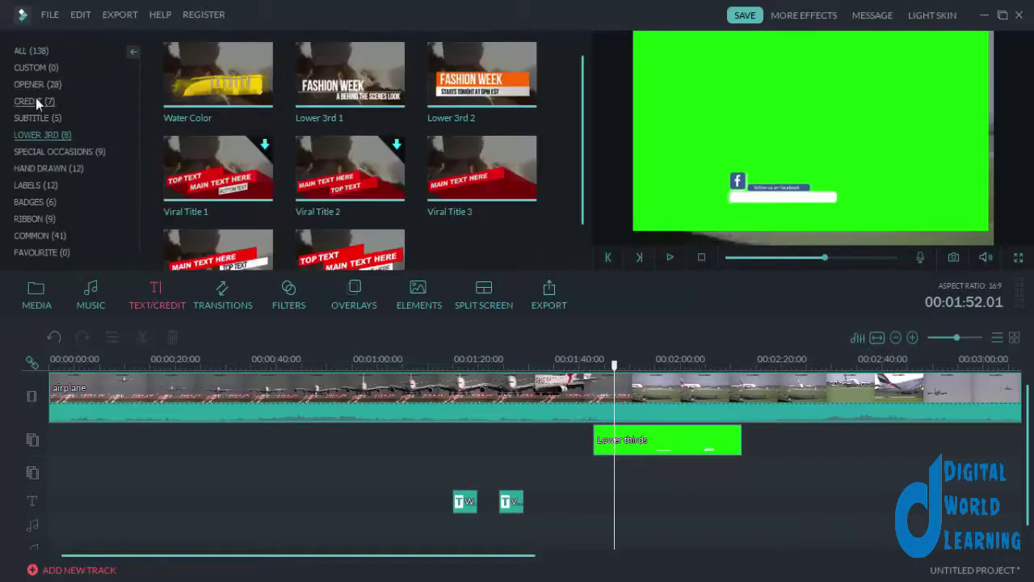
{"action": "left_click", "coordinate": [36, 118]}
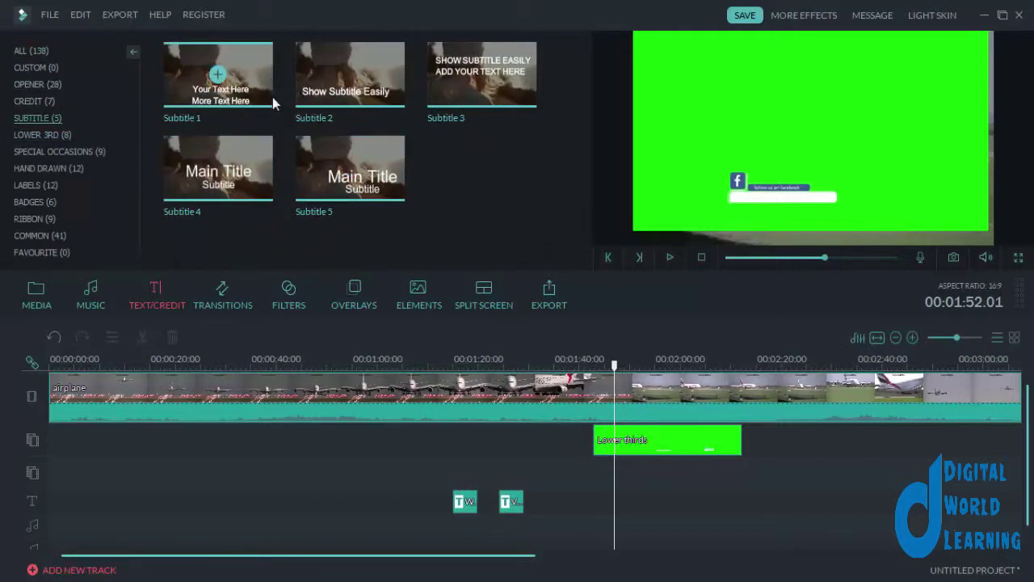
{"action": "left_click", "coordinate": [350, 98]}
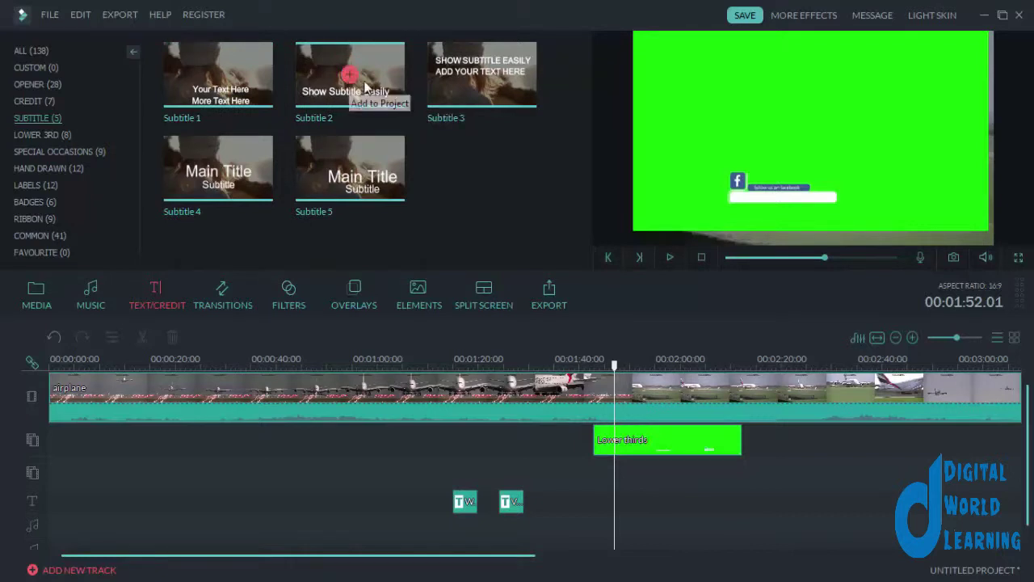
{"action": "left_click_drag", "start_coordinate": [481, 302], "coordinate": [606, 486]}
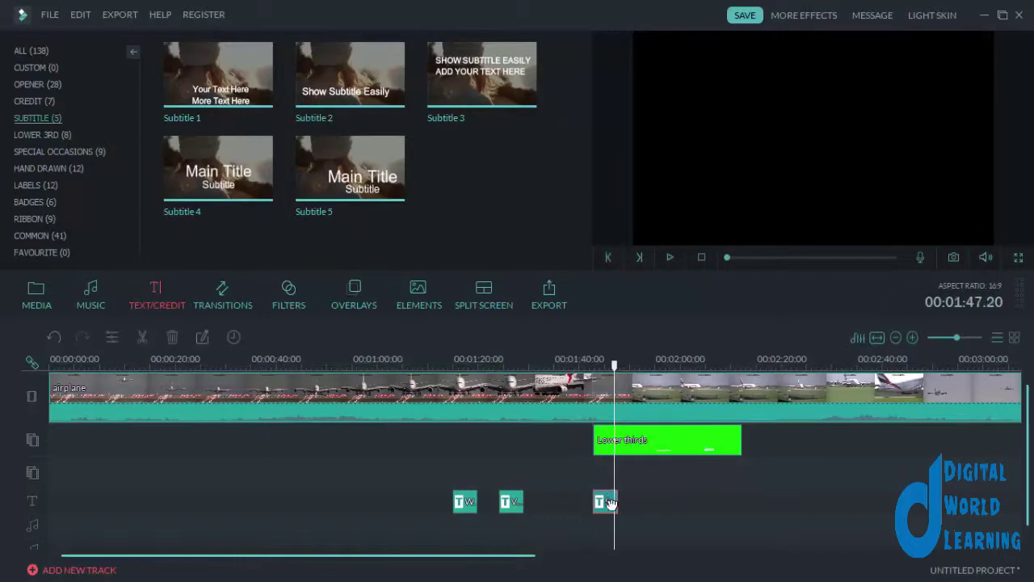
- Check the subtitle in the advanced editor without changes, then slide the clip to about 01:53
{"action": "double_click", "coordinate": [608, 504]}
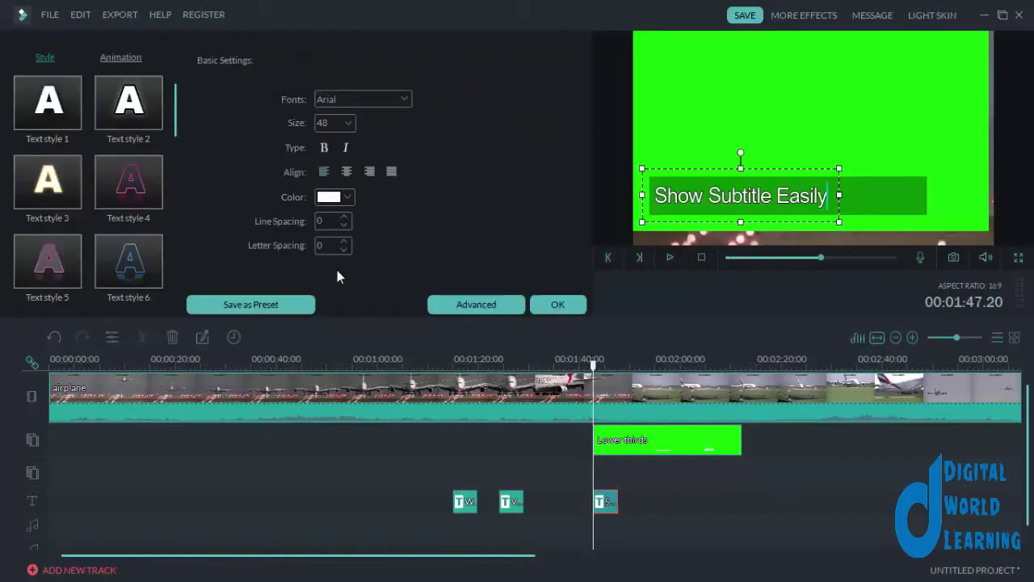
{"action": "left_click", "coordinate": [488, 314]}
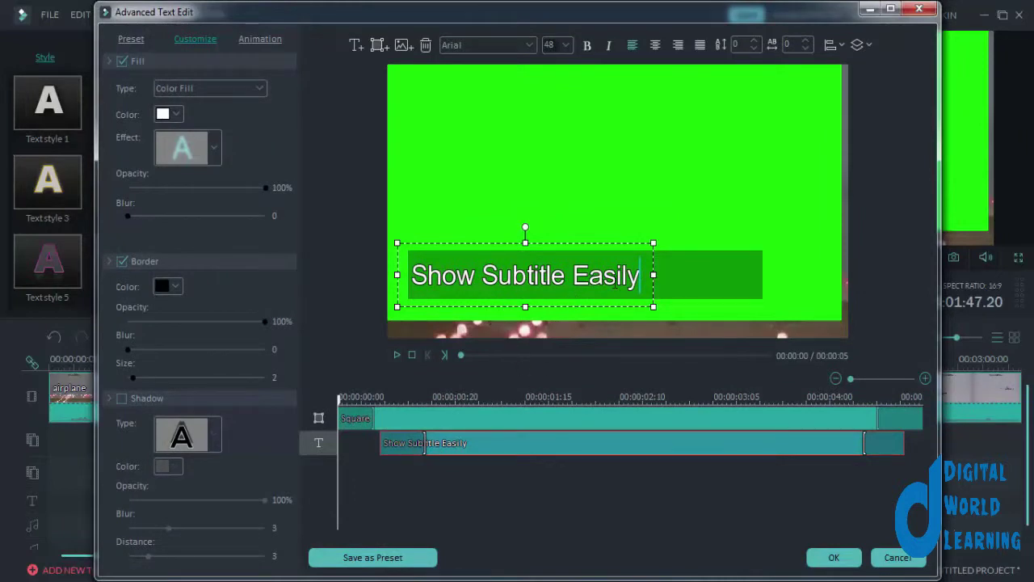
{"action": "left_click", "coordinate": [897, 556]}
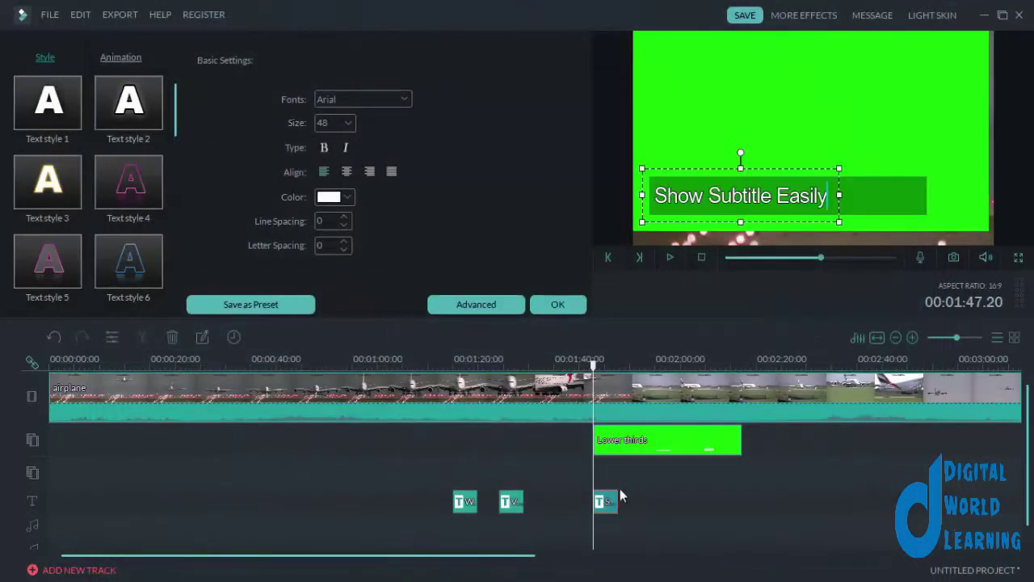
{"action": "left_click_drag", "start_coordinate": [614, 502], "coordinate": [641, 502]}
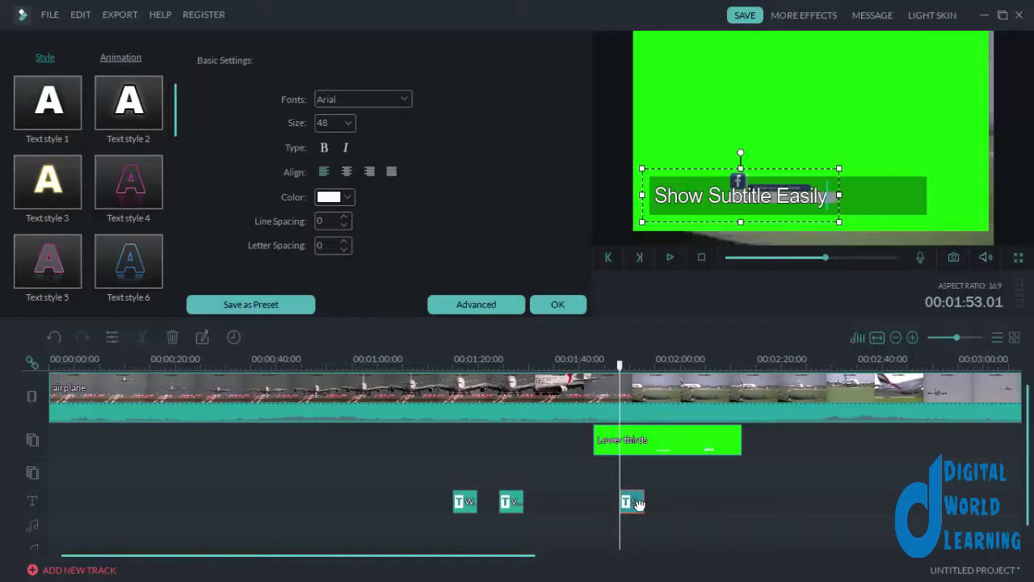
- Shrink the subtitle box, delete its green Square, and move the text onto the white bar
{"action": "left_click", "coordinate": [495, 304]}
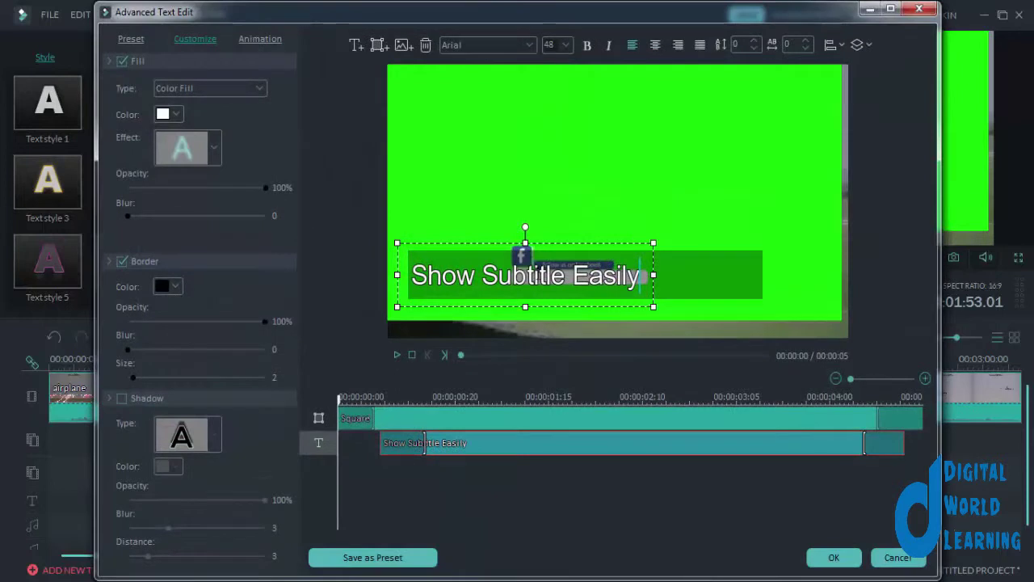
{"action": "left_click_drag", "start_coordinate": [505, 240], "coordinate": [610, 240]}
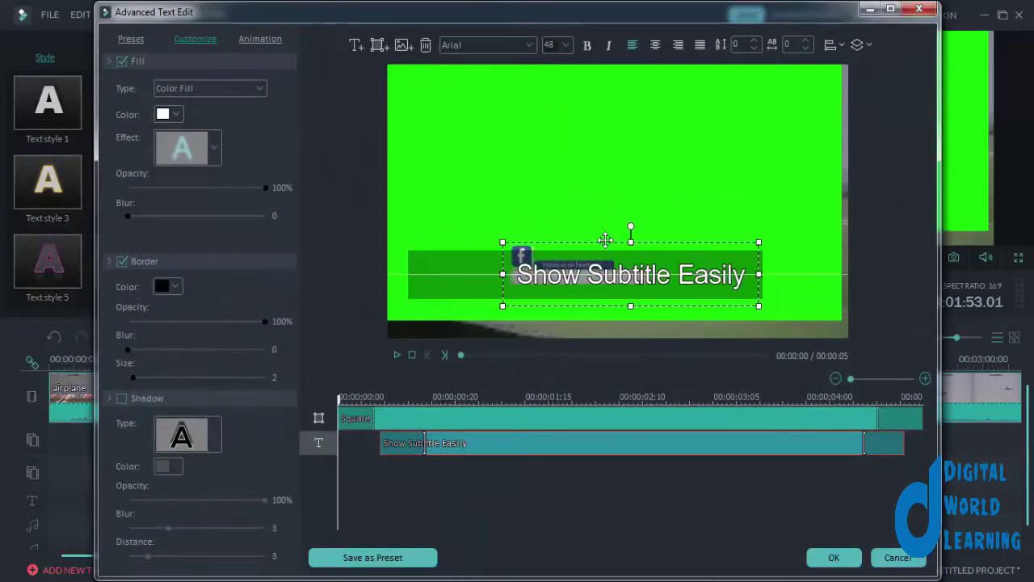
{"action": "left_click_drag", "start_coordinate": [758, 306], "coordinate": [655, 296]}
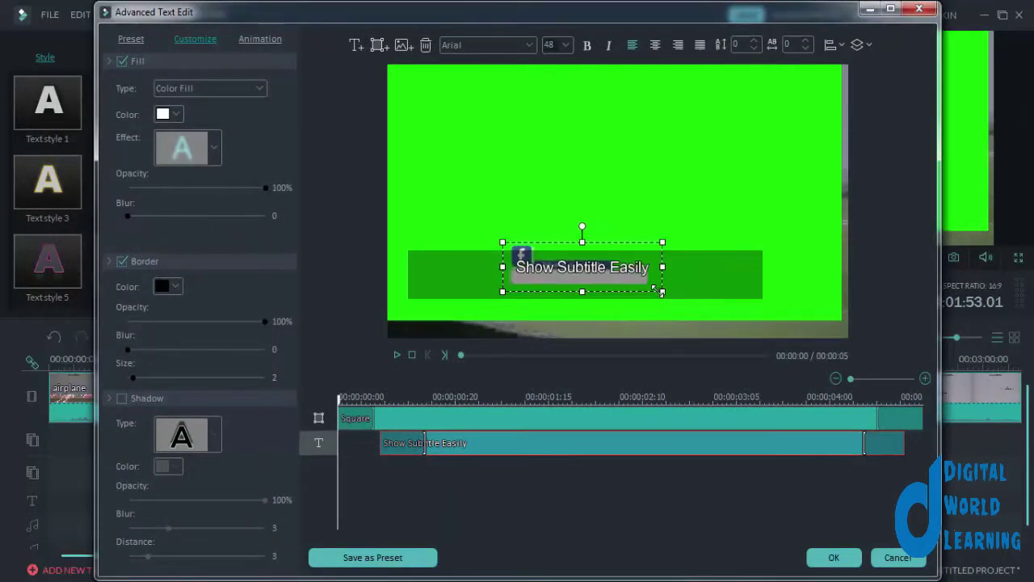
{"action": "left_click", "coordinate": [720, 284]}
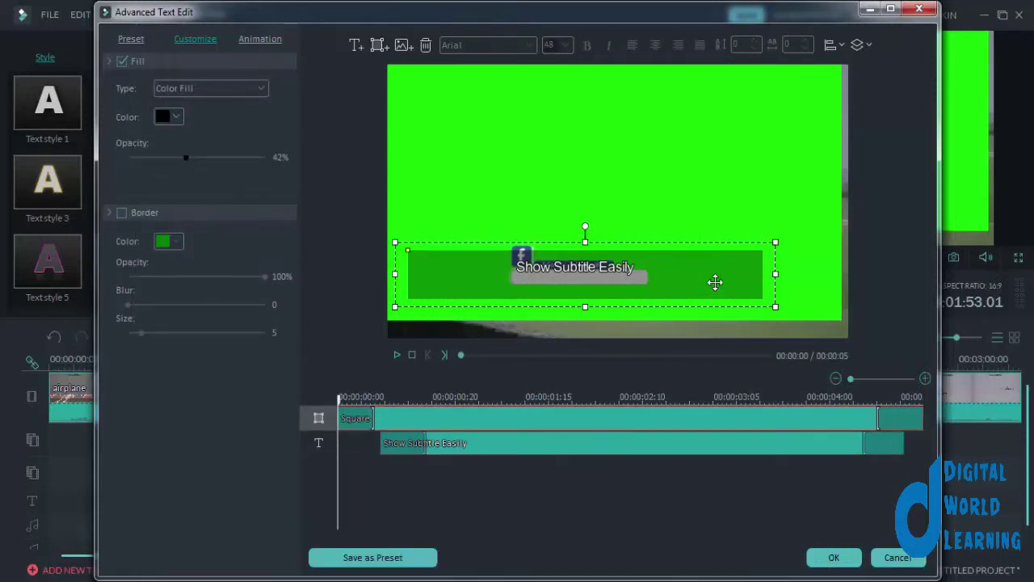
{"action": "key", "text": "Delete"}
{"action": "left_click", "coordinate": [586, 273]}
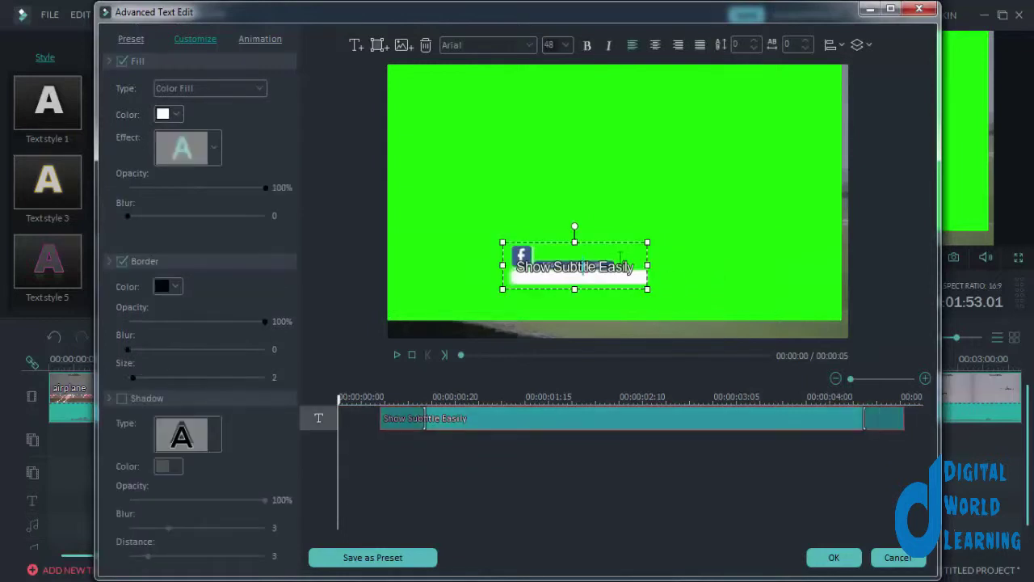
{"action": "left_click_drag", "start_coordinate": [633, 242], "coordinate": [633, 251]}
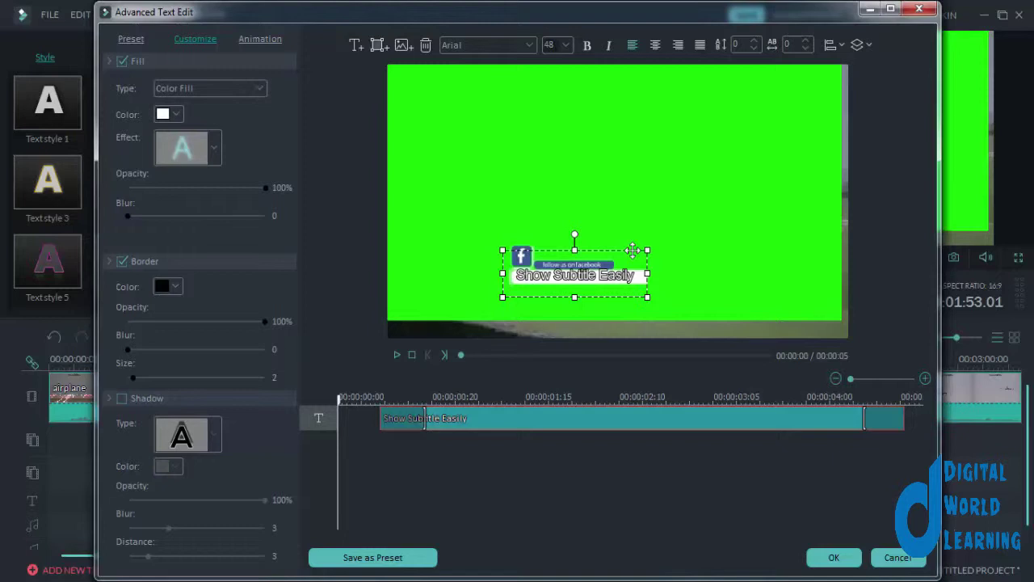
- Turn off the text border, set the fill colour to red, and narrow the box
{"action": "left_click", "coordinate": [123, 261]}
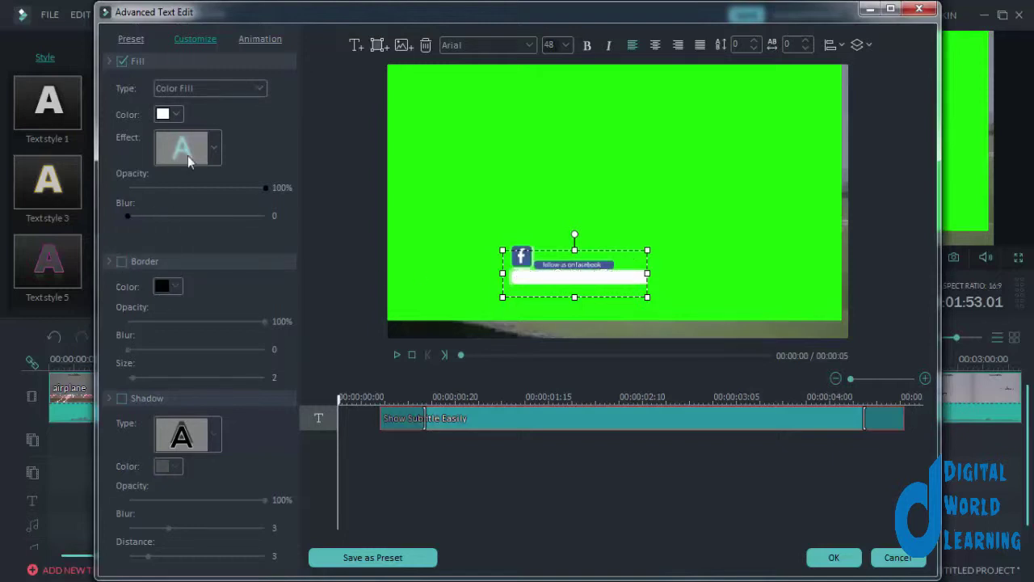
{"action": "left_click", "coordinate": [168, 114]}
{"action": "left_click", "coordinate": [164, 135]}
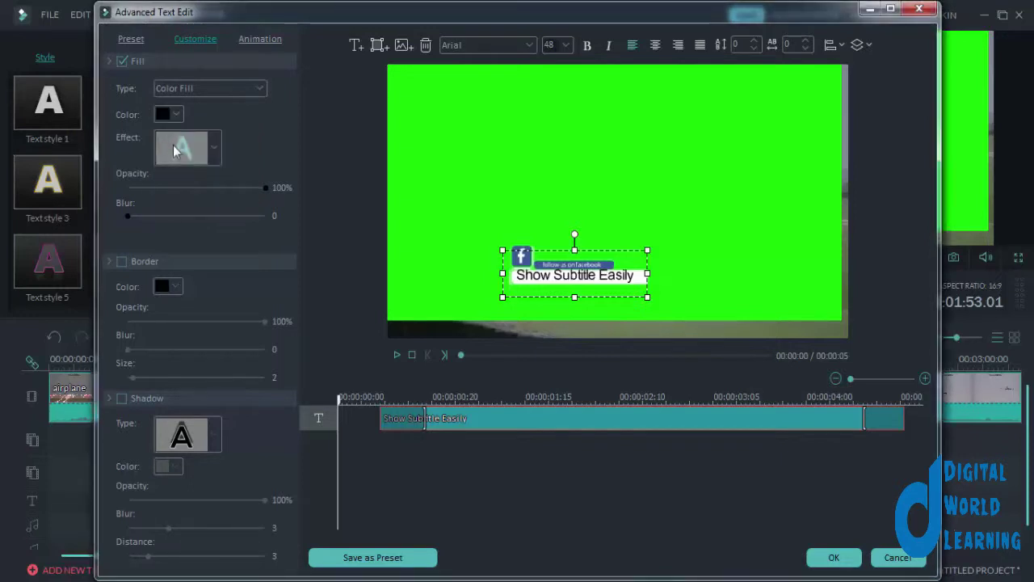
{"action": "left_click", "coordinate": [176, 116]}
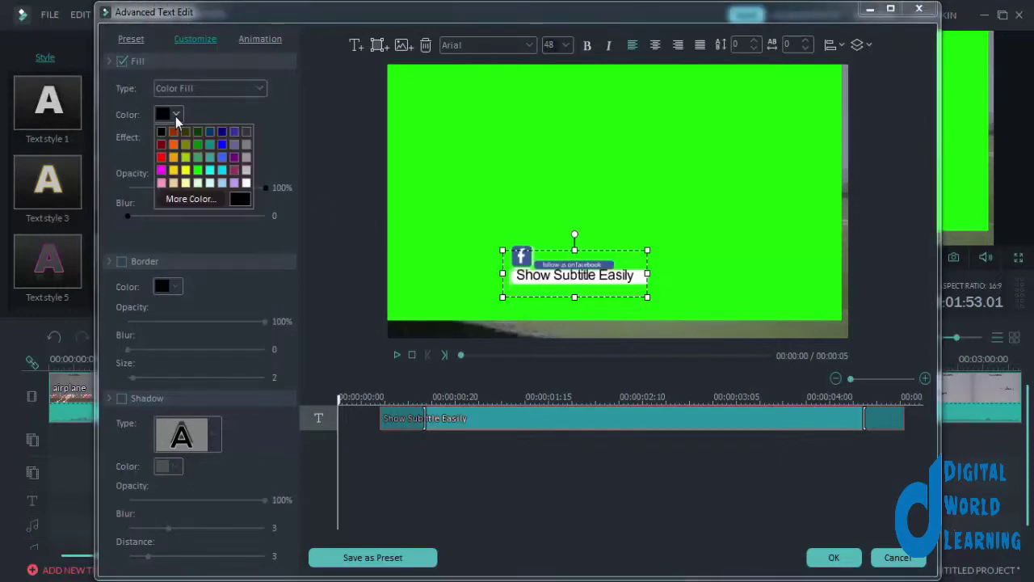
{"action": "left_click", "coordinate": [161, 144]}
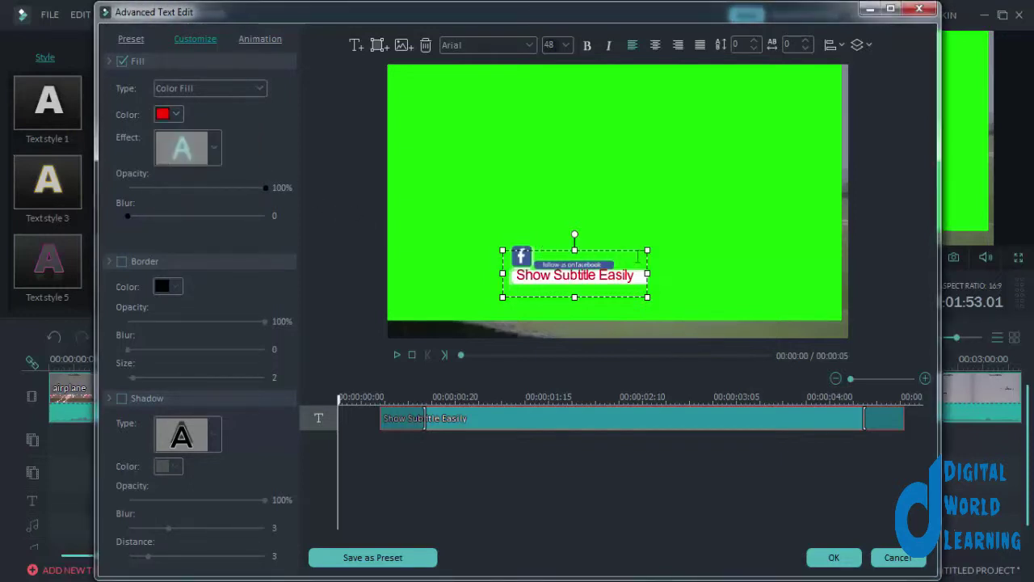
{"action": "left_click_drag", "start_coordinate": [647, 251], "coordinate": [636, 252]}
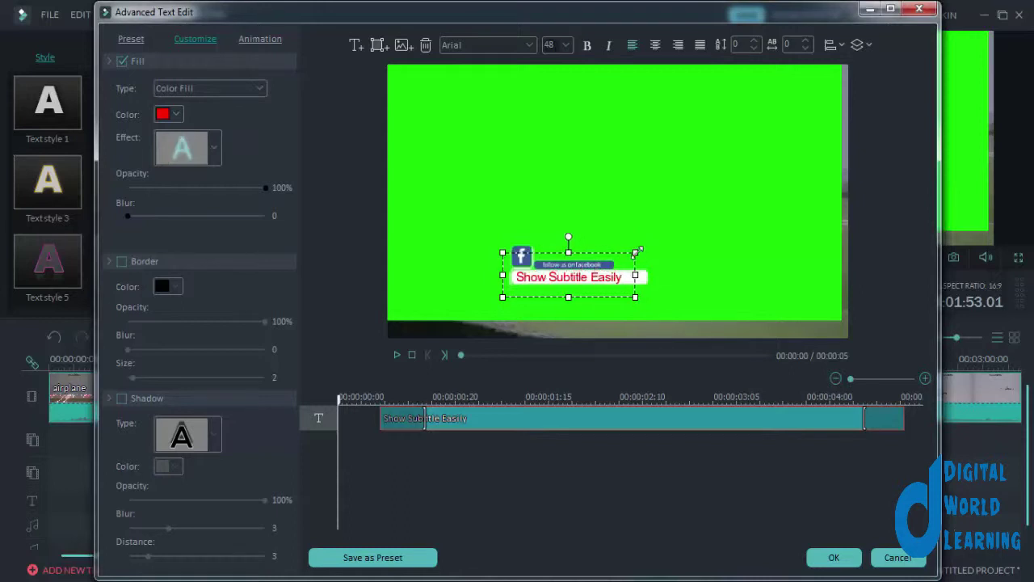
- Replace the subtitle text with fb/digitalworldlearning
{"action": "triple_click", "coordinate": [586, 283]}
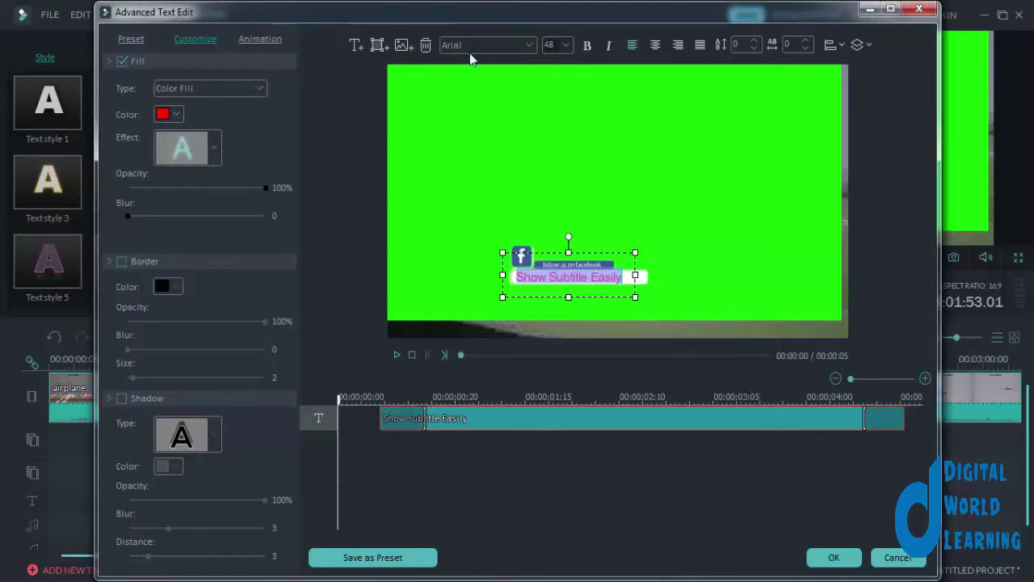
{"action": "left_click", "coordinate": [492, 46]}
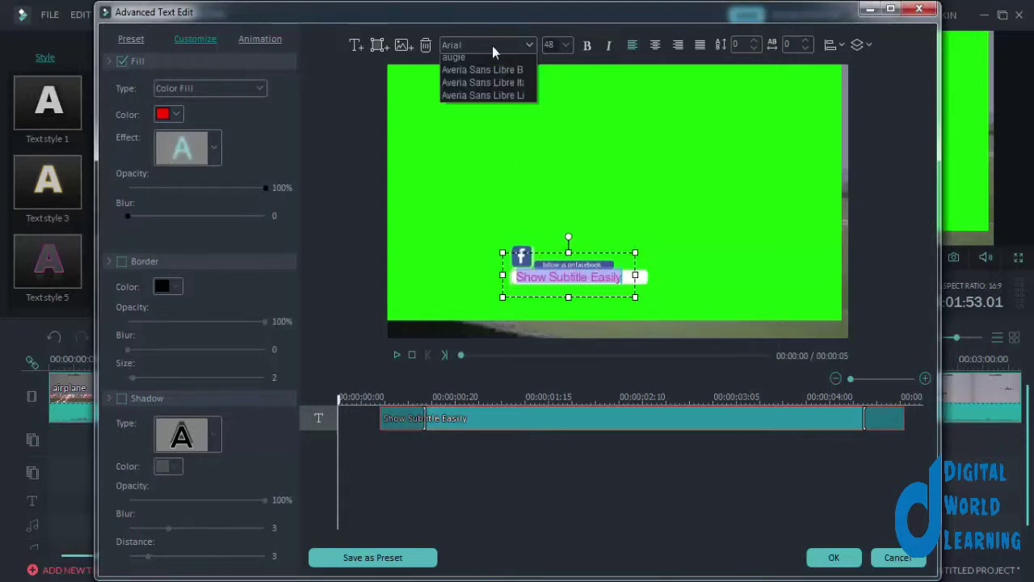
{"action": "left_click", "coordinate": [563, 285]}
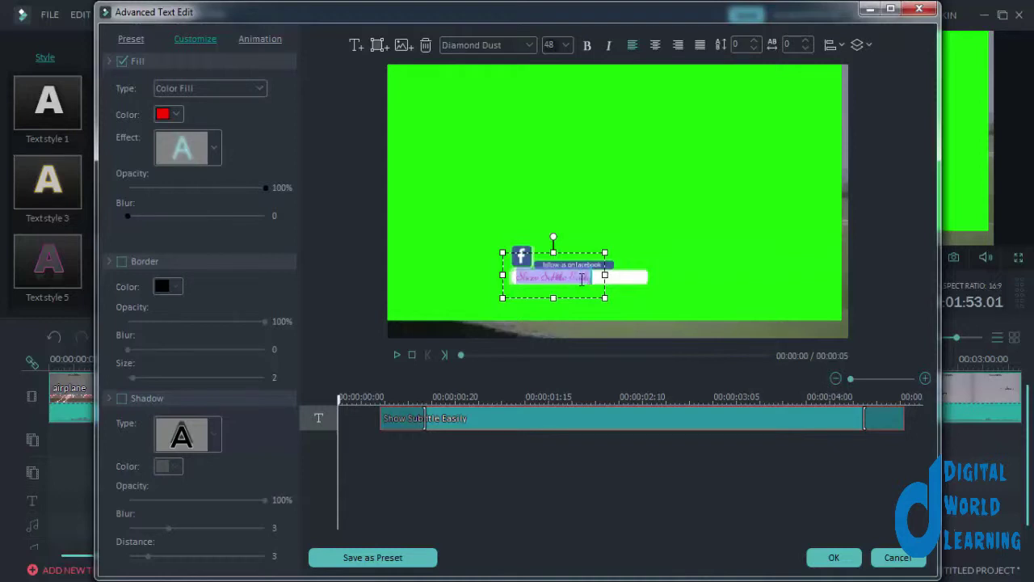
{"action": "type", "text": "f"}
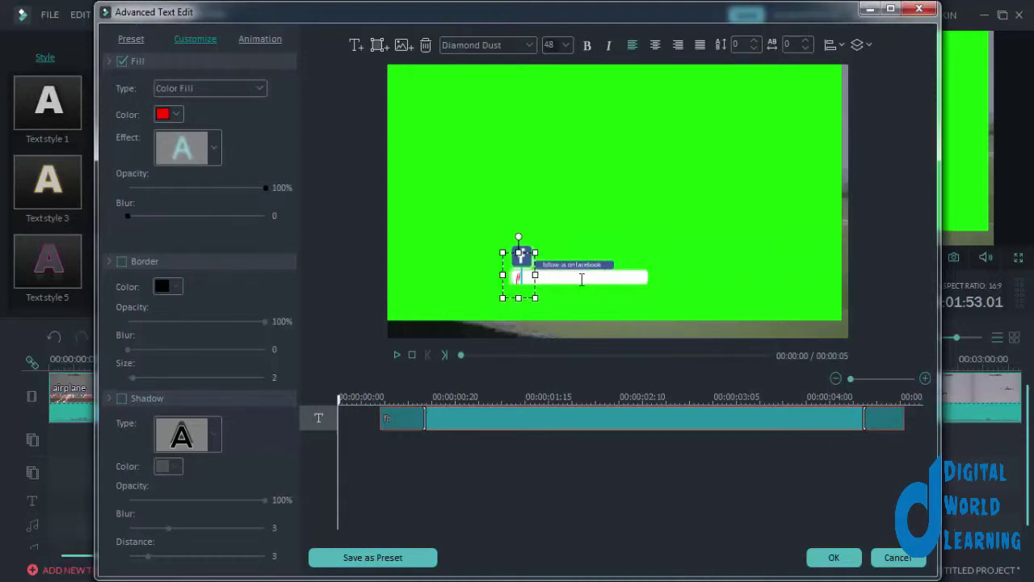
{"action": "key", "text": "BackSpace"}
{"action": "key", "text": "BackSpace"}
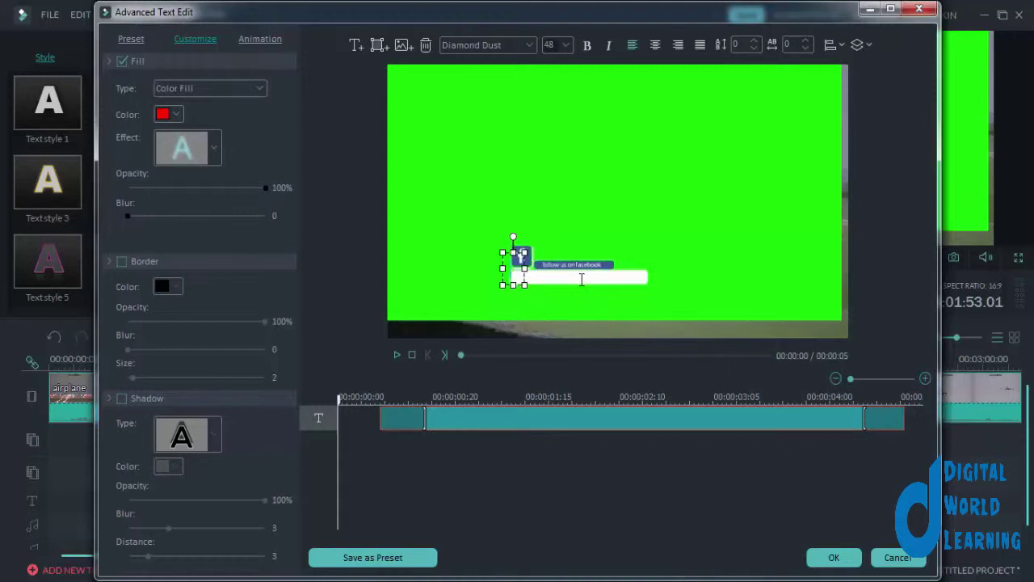
{"action": "type", "text": "#"}
{"action": "type", "text": "fb/"}
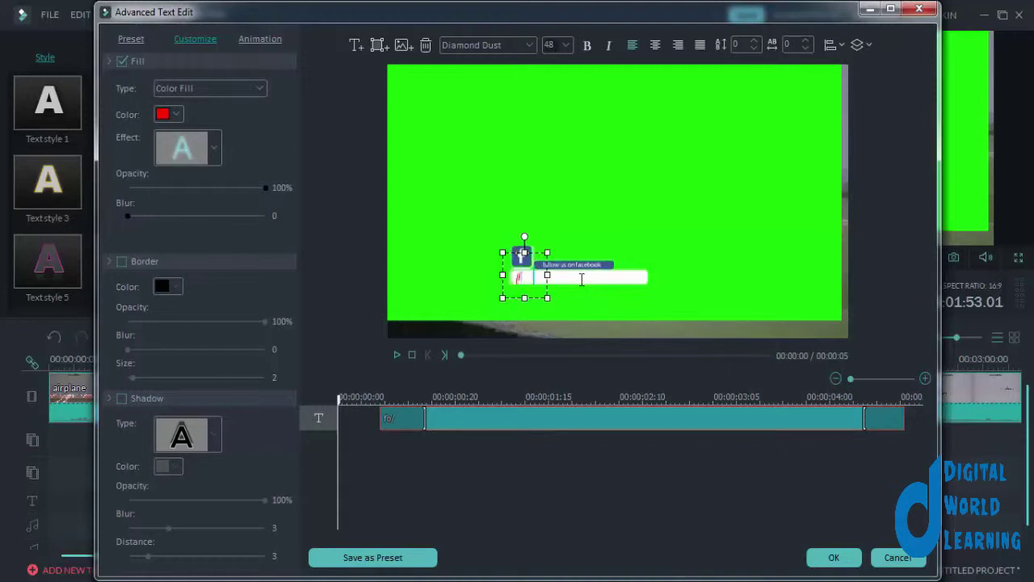
{"action": "type", "text": "digi"}
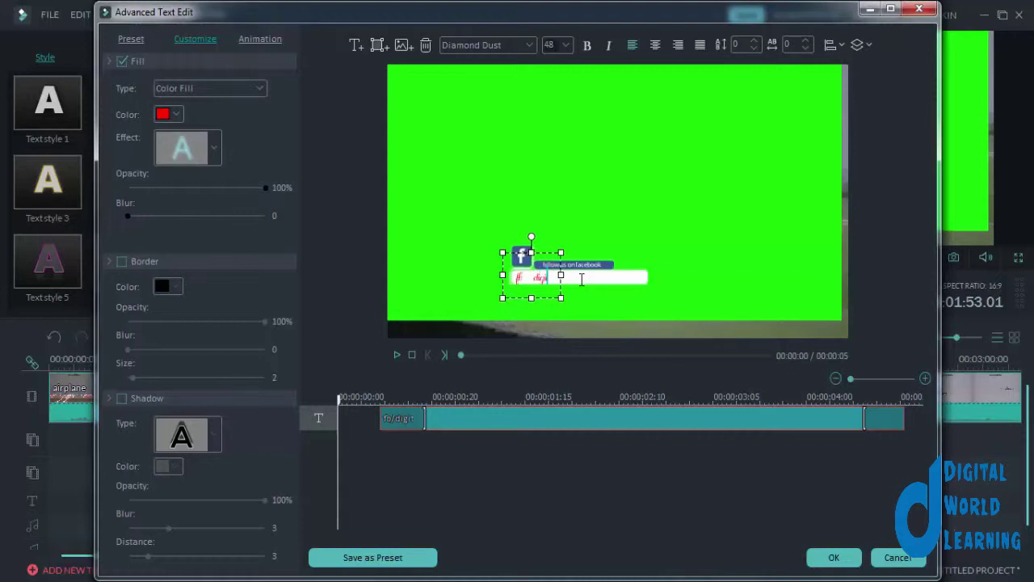
{"action": "type", "text": "talworld"}
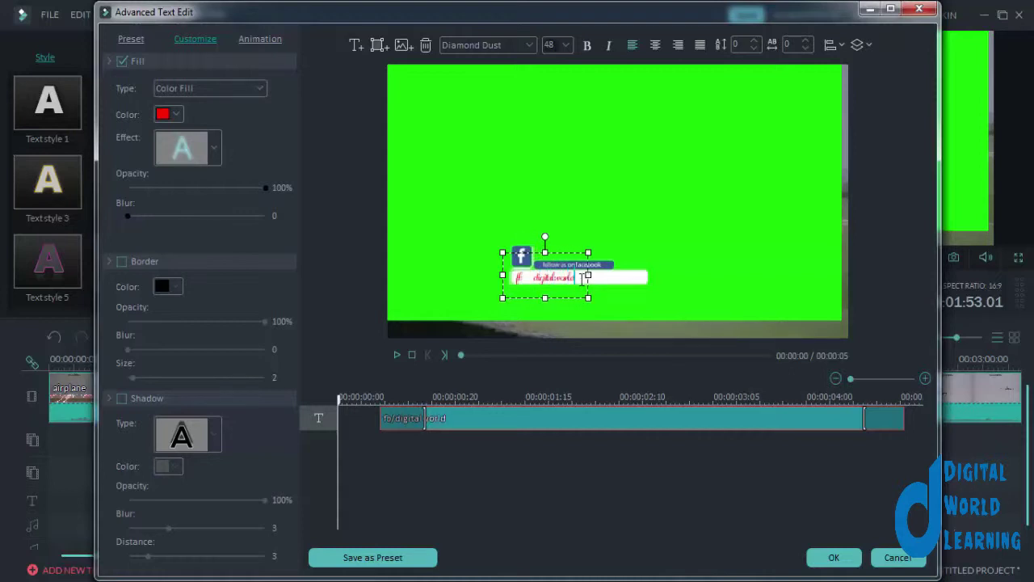
{"action": "type", "text": "learning"}
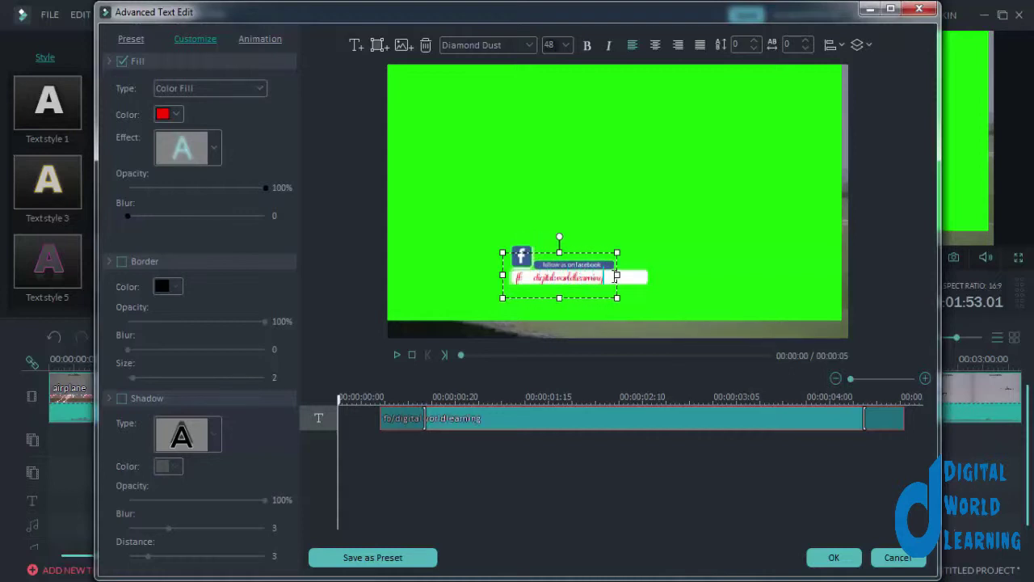
- Change the subtitle font to DokChampa after trying Haettenschweiler and Diamond Dust
{"action": "key", "text": "ctrl+a"}
{"action": "left_click", "coordinate": [529, 45]}
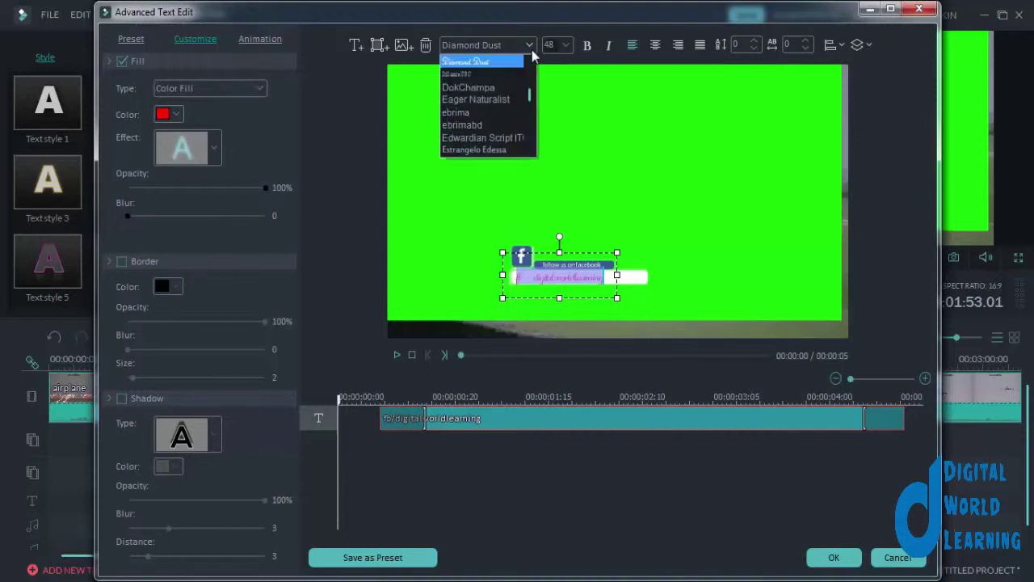
{"action": "left_click_drag", "start_coordinate": [532, 91], "coordinate": [531, 99]}
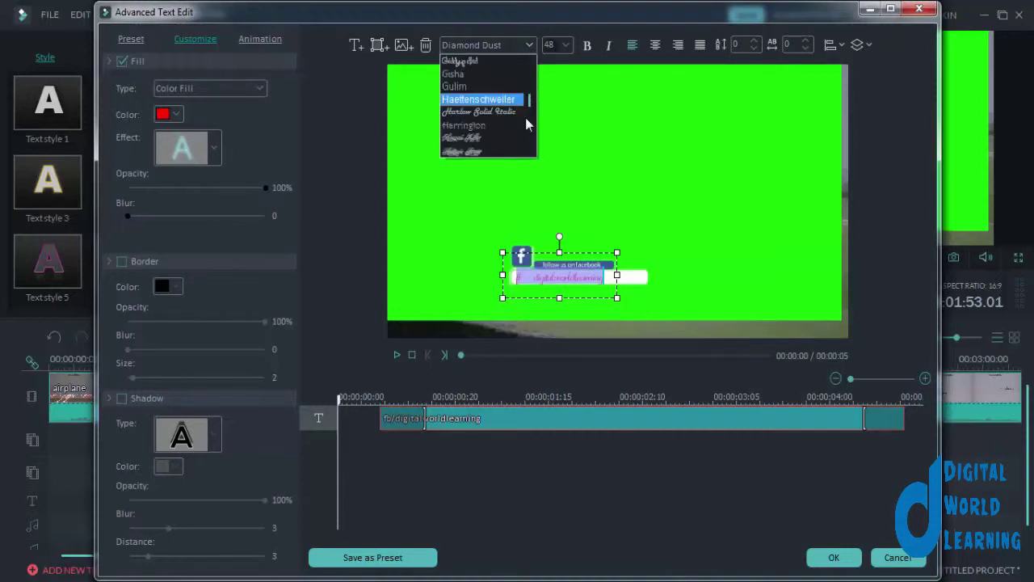
{"action": "key", "text": "Return"}
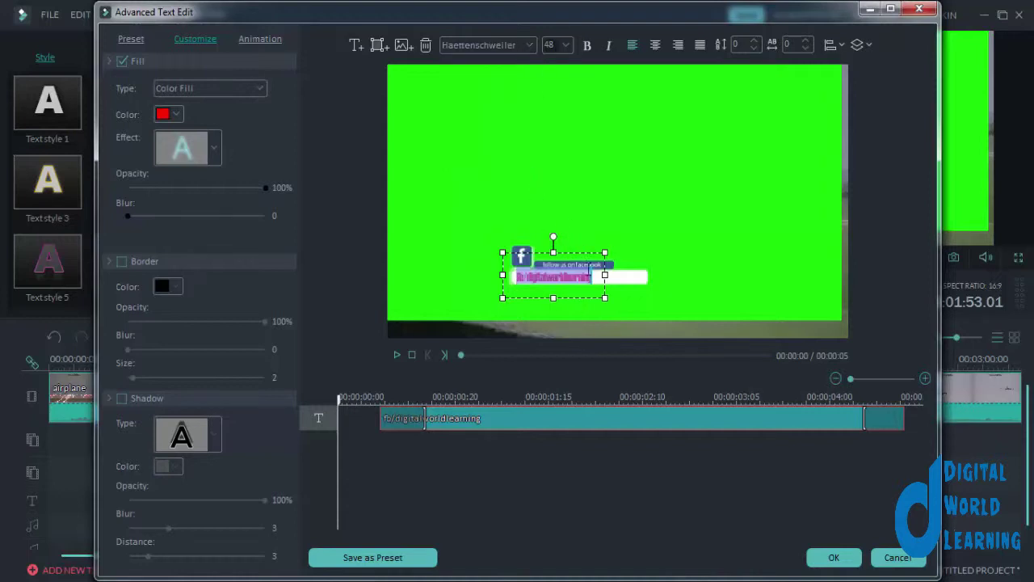
{"action": "left_click", "coordinate": [529, 45]}
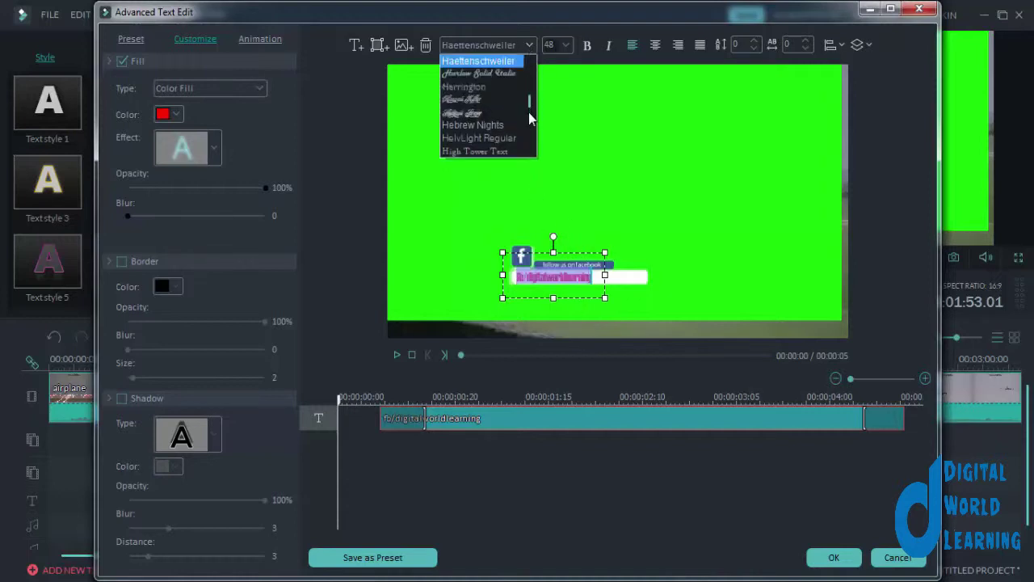
{"action": "left_click_drag", "start_coordinate": [529, 103], "coordinate": [528, 96]}
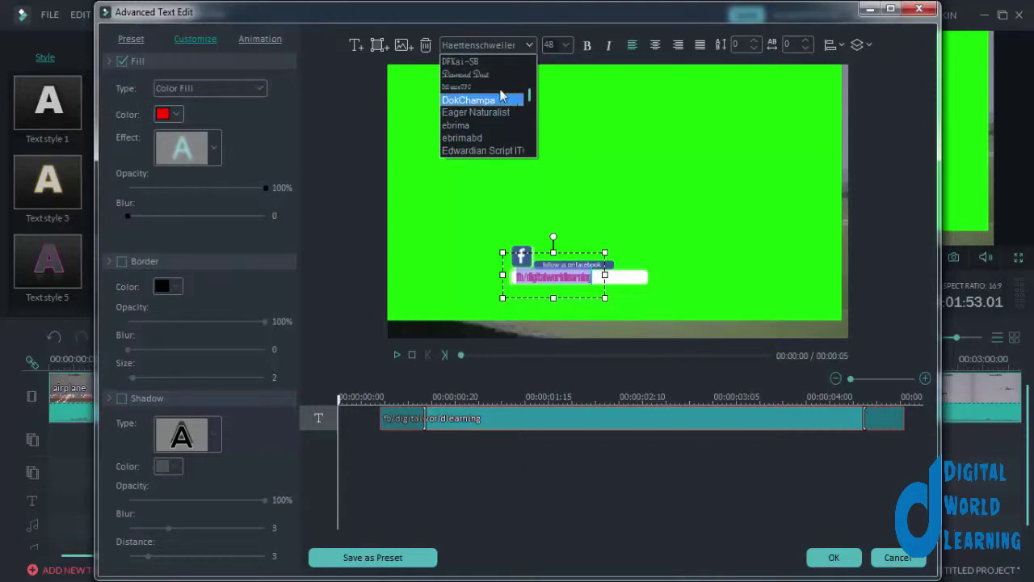
{"action": "left_click", "coordinate": [495, 78]}
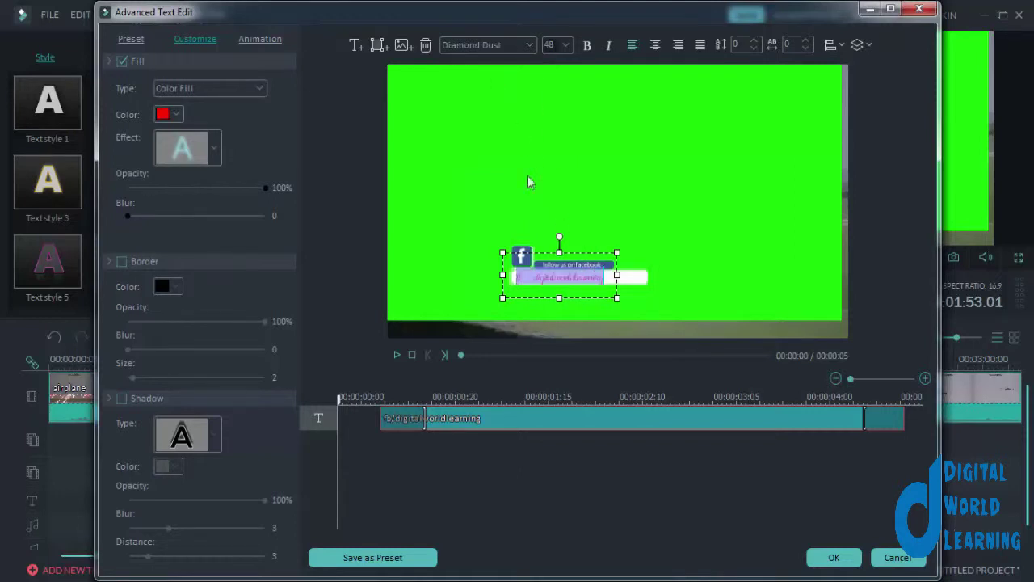
{"action": "left_click", "coordinate": [520, 46]}
{"action": "left_click", "coordinate": [519, 90]}
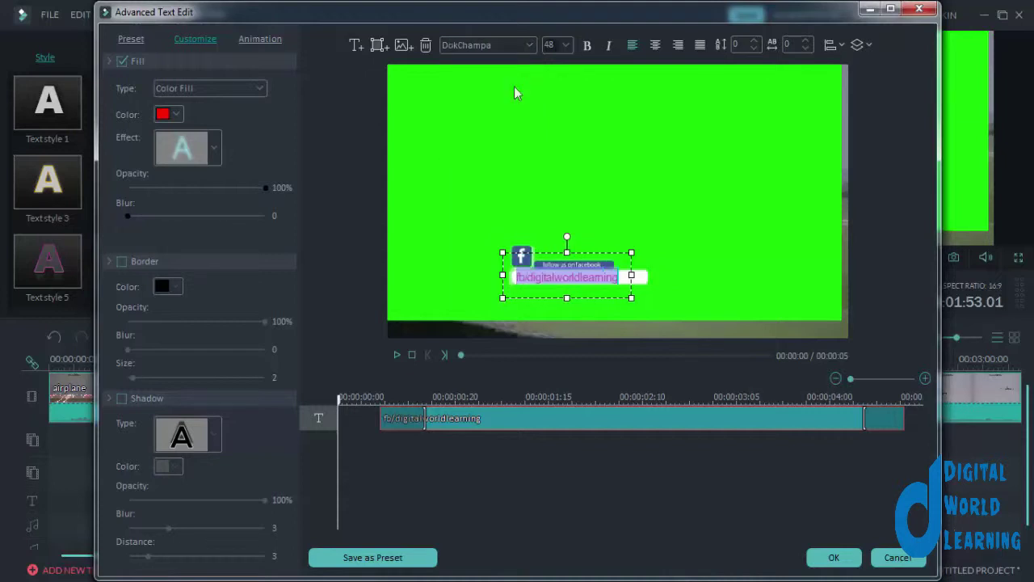
- Nudge the Facebook title slightly right and preview its animation
{"action": "left_click", "coordinate": [623, 284]}
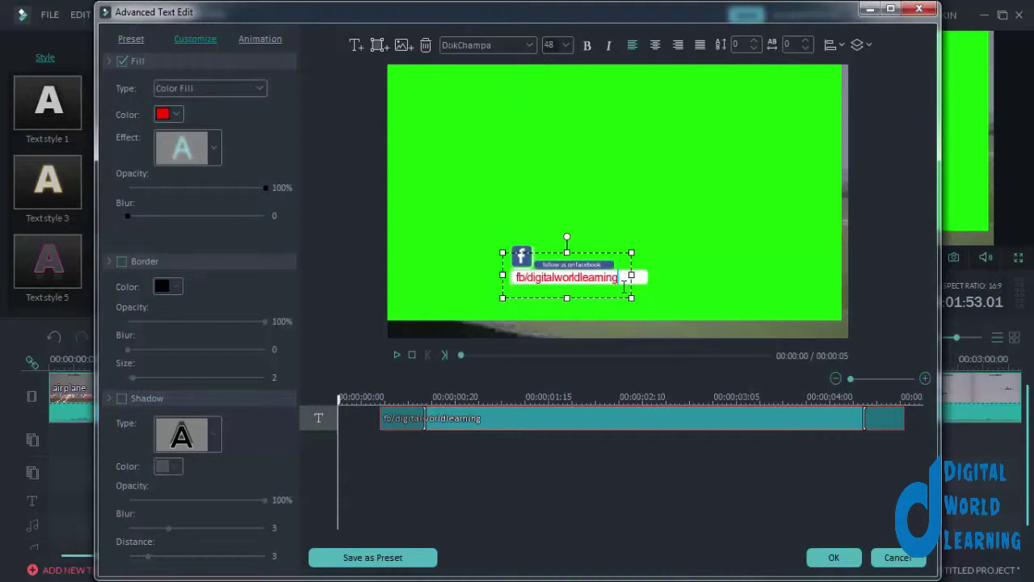
{"action": "left_click_drag", "start_coordinate": [610, 251], "coordinate": [613, 249]}
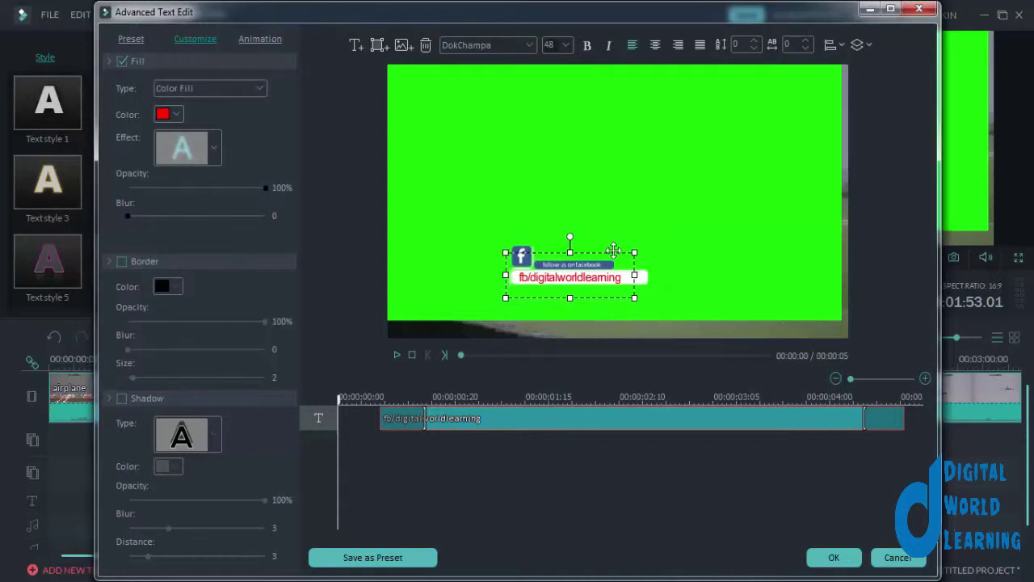
{"action": "left_click", "coordinate": [398, 355]}
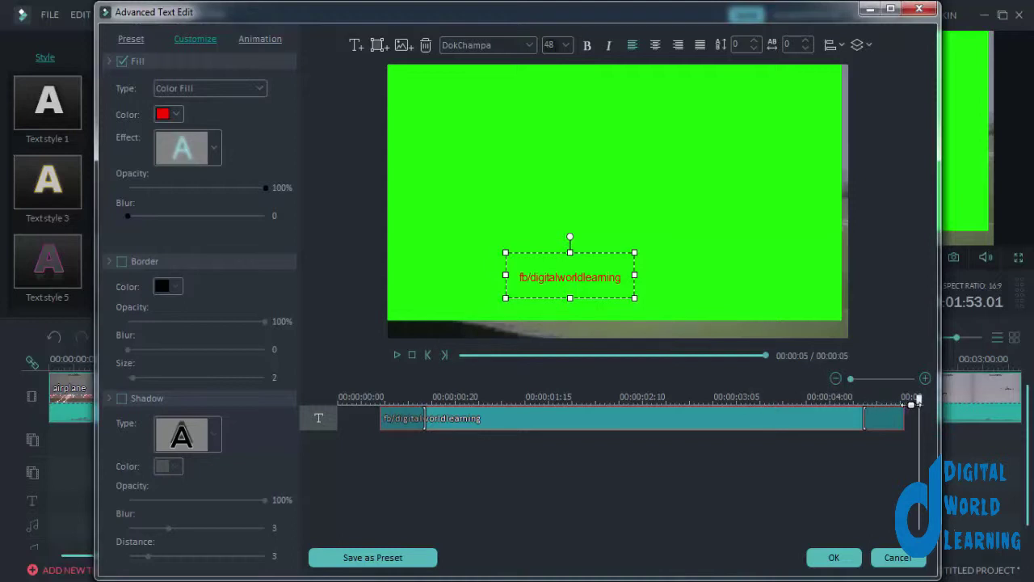
- Drag the title's exit animation start earlier, previewing after each adjustment
{"action": "left_click_drag", "start_coordinate": [918, 402], "coordinate": [774, 418]}
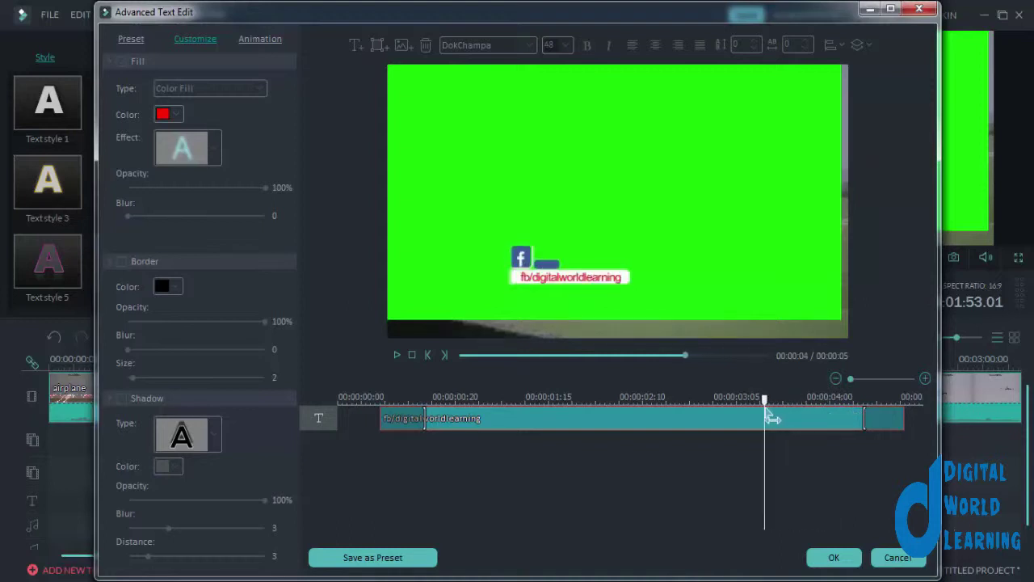
{"action": "left_click", "coordinate": [586, 258]}
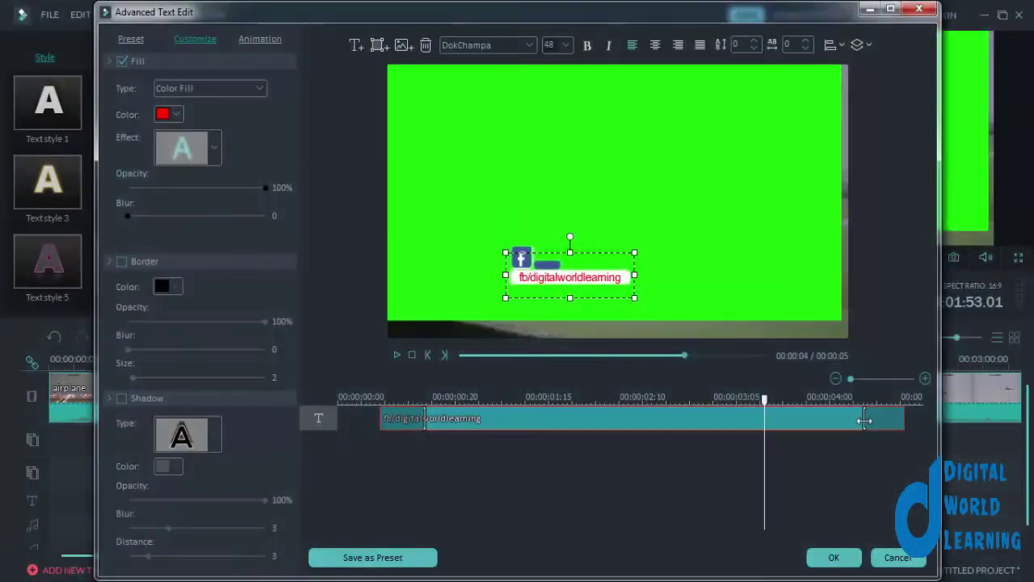
{"action": "mouse_move", "coordinate": [859, 419]}
{"action": "left_mouse_down"}
{"action": "mouse_move", "coordinate": [753, 421]}
{"action": "mouse_move", "coordinate": [741, 400]}
{"action": "left_mouse_up"}
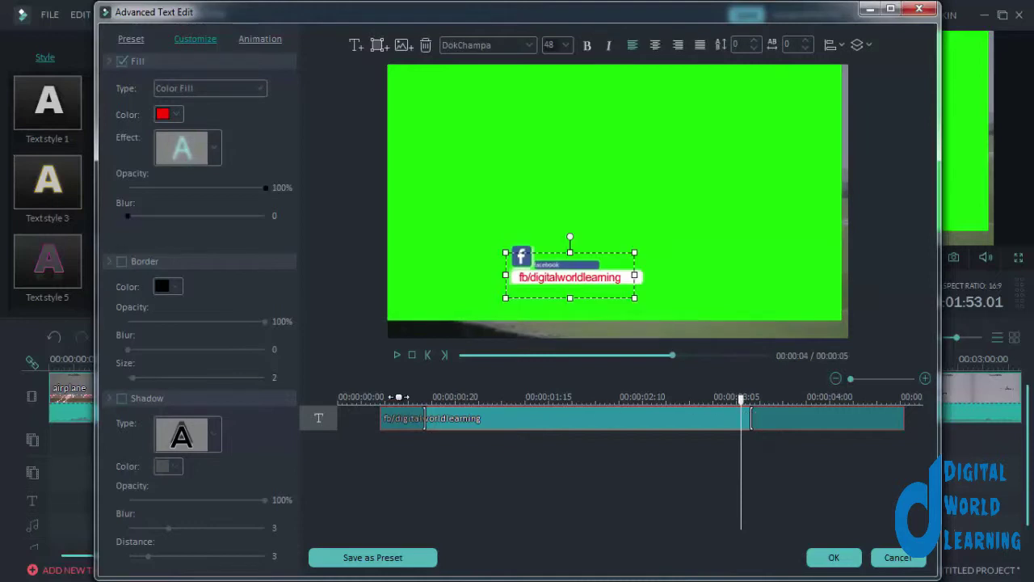
{"action": "left_click", "coordinate": [396, 355]}
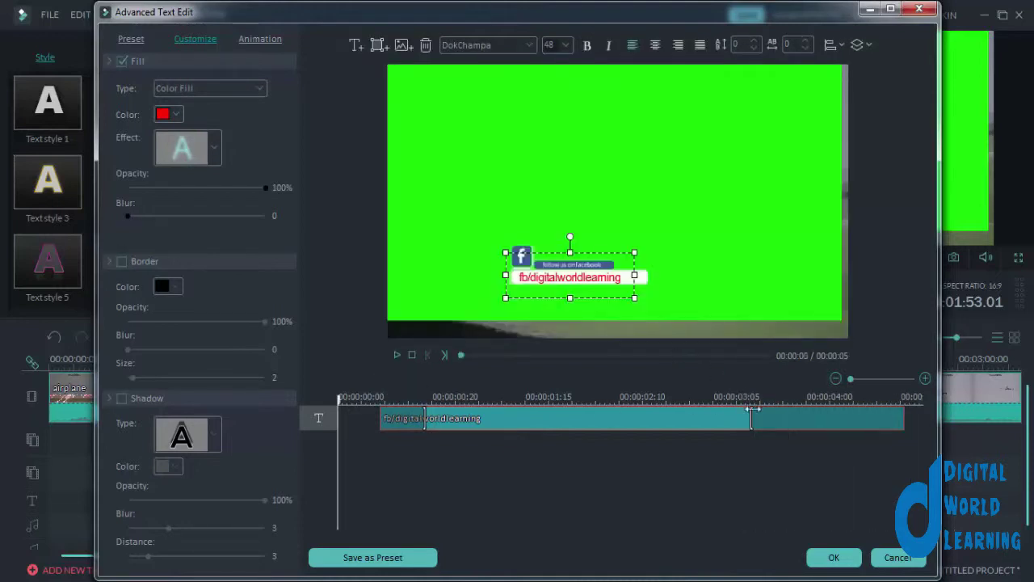
{"action": "left_click_drag", "start_coordinate": [744, 415], "coordinate": [732, 415]}
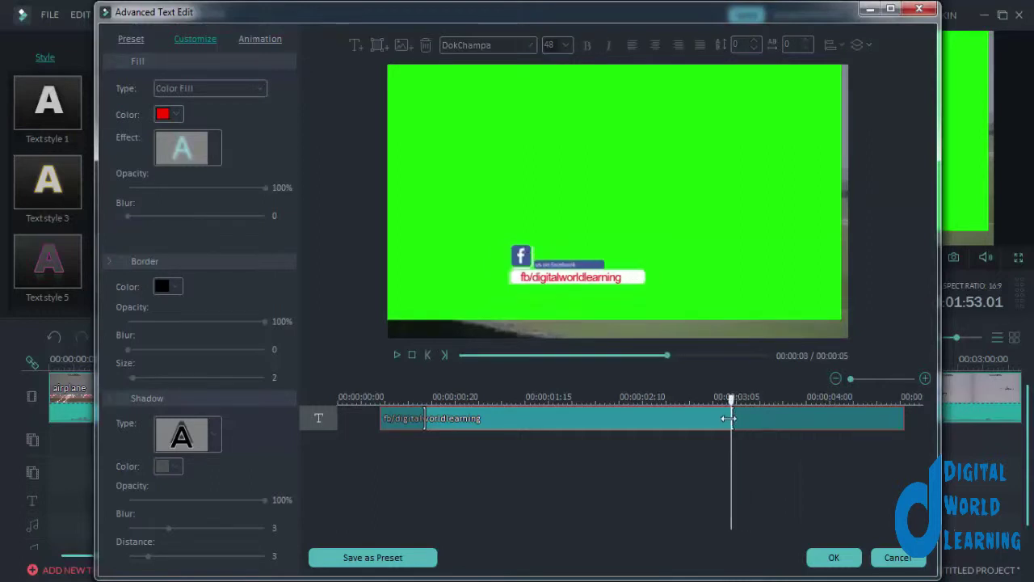
{"action": "left_click", "coordinate": [396, 357]}
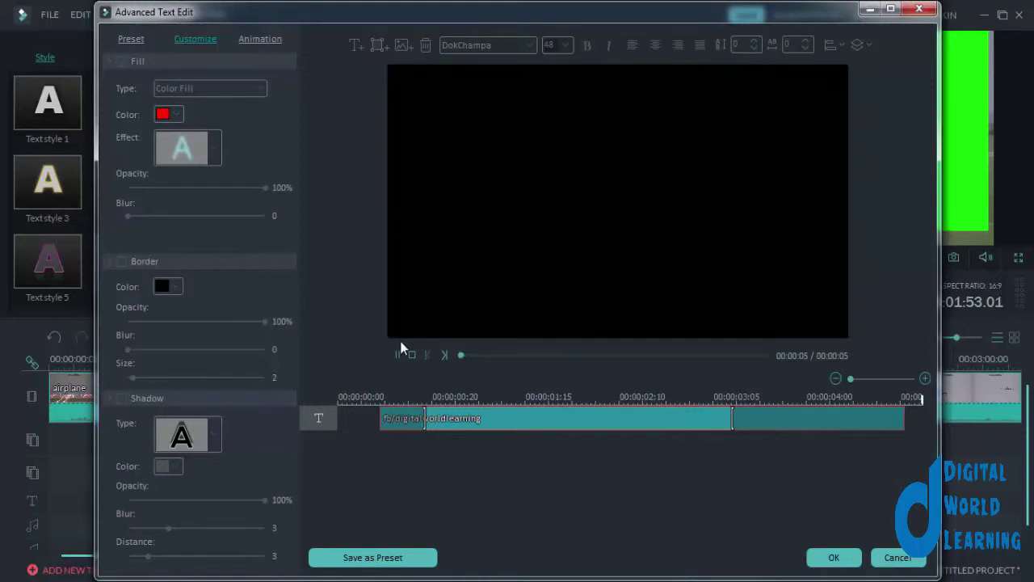
- Set the exit animation to begin just before 3 seconds, preview it, and accept the edits
{"action": "left_click", "coordinate": [709, 417]}
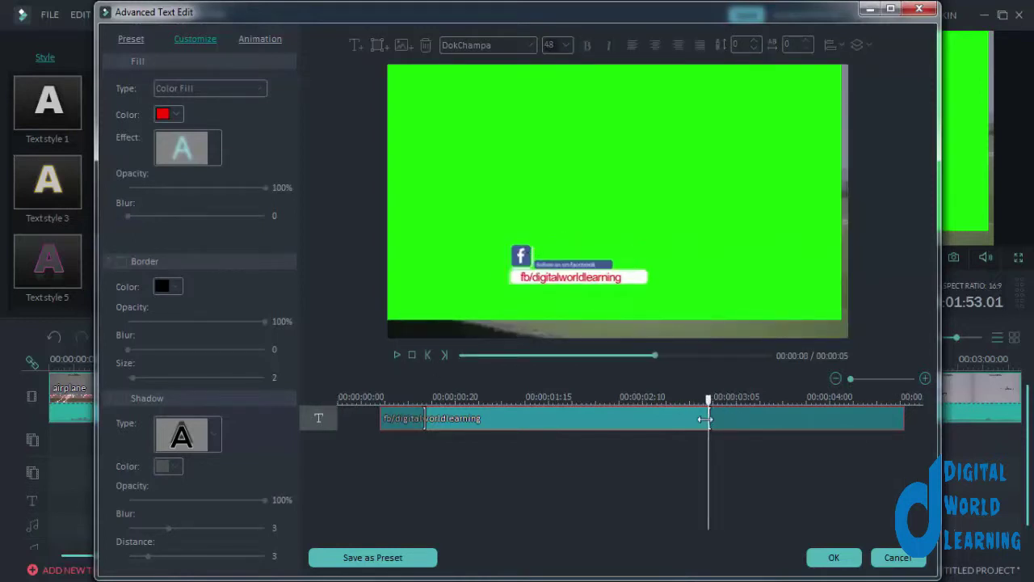
{"action": "left_click", "coordinate": [399, 357]}
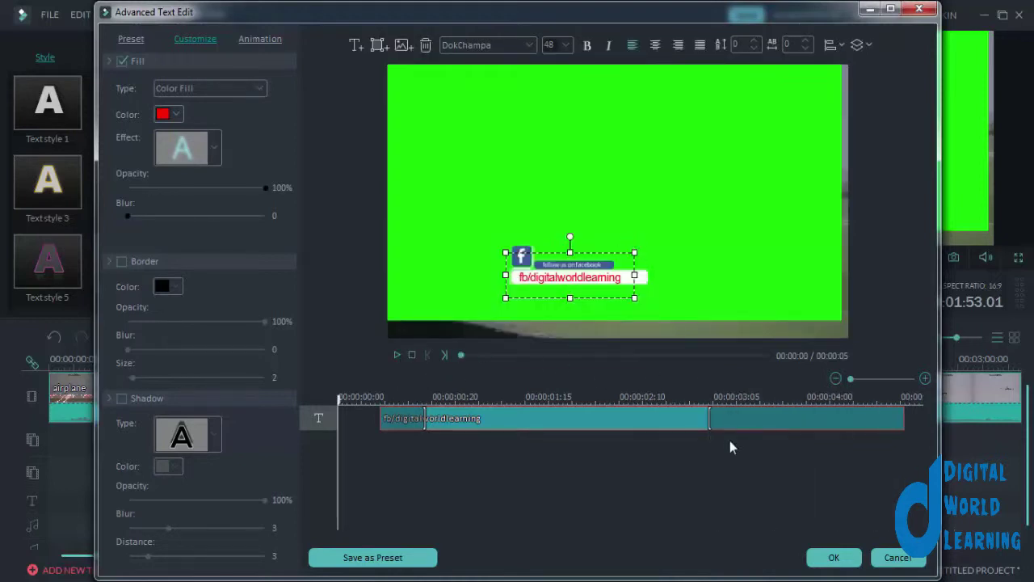
{"action": "left_click", "coordinate": [689, 418]}
{"action": "left_click", "coordinate": [395, 356]}
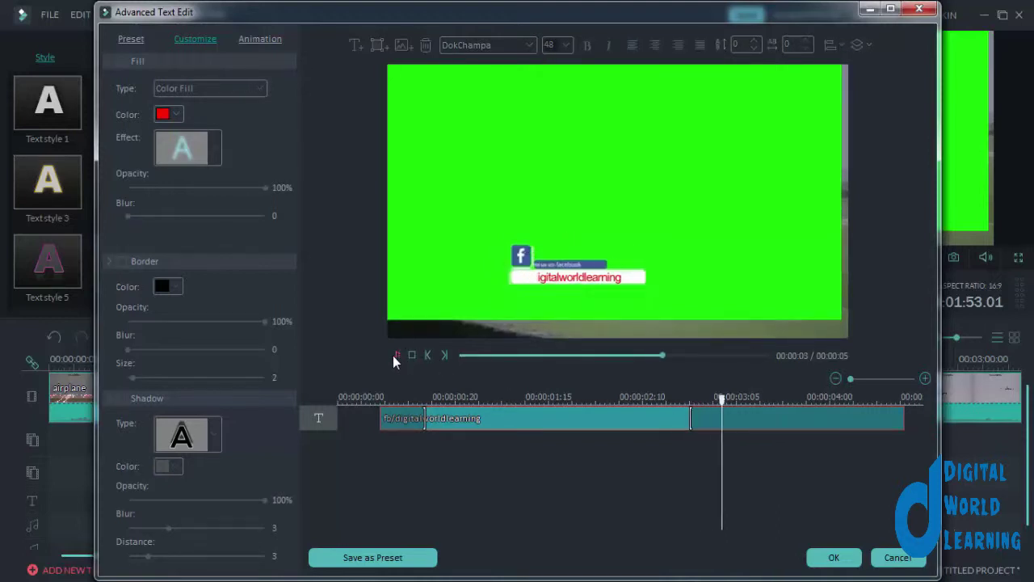
{"action": "left_click", "coordinate": [832, 557]}
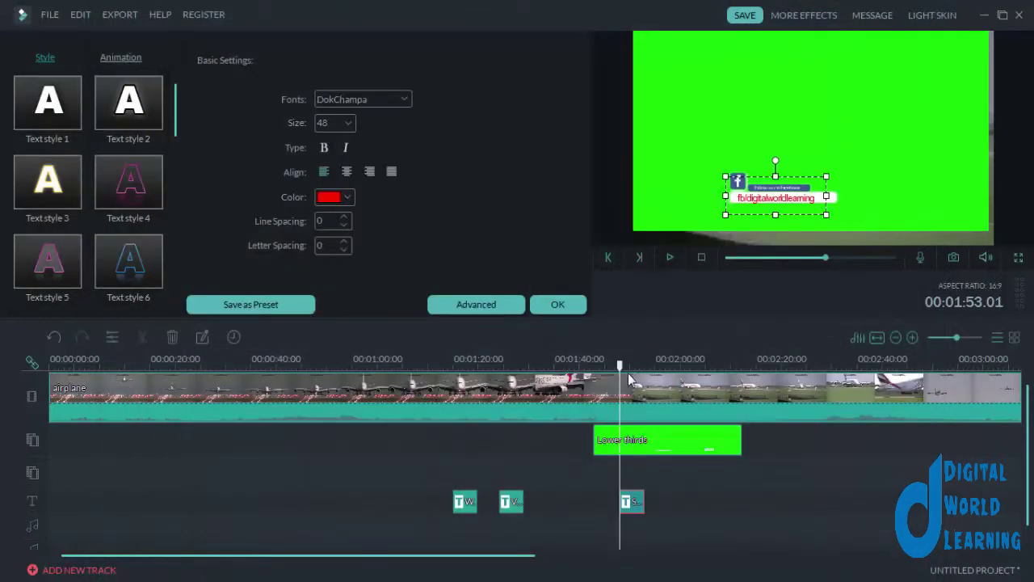
- Preview from just before the Facebook title and shift its clip slightly earlier
{"action": "left_click_drag", "start_coordinate": [620, 365], "coordinate": [591, 365]}
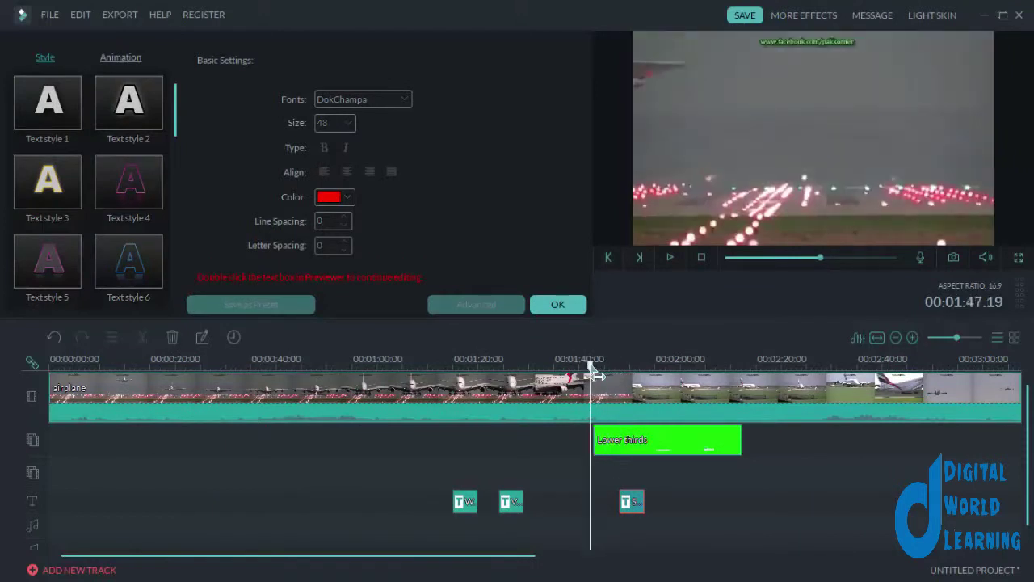
{"action": "left_click", "coordinate": [668, 258]}
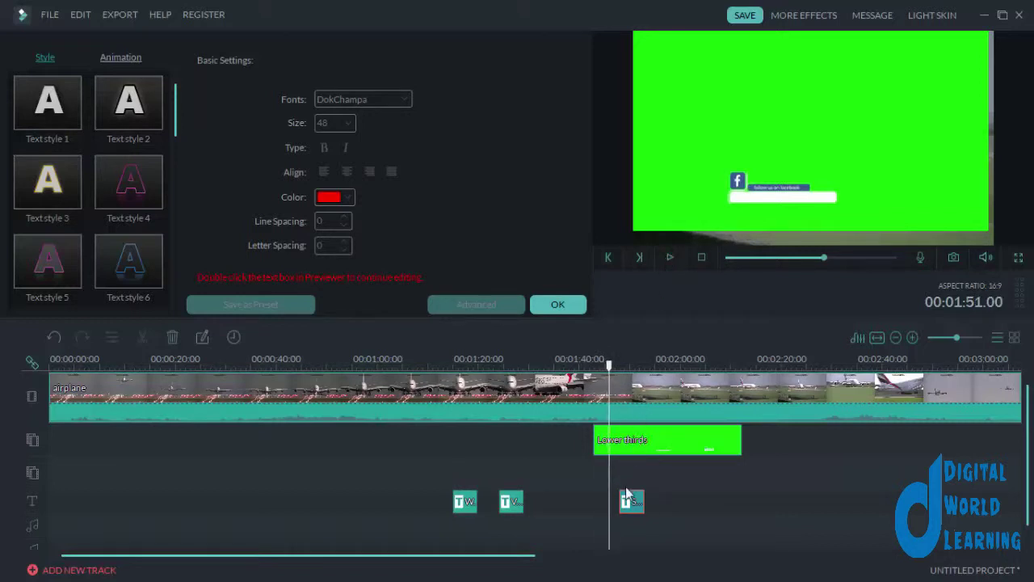
{"action": "left_click_drag", "start_coordinate": [626, 495], "coordinate": [616, 497]}
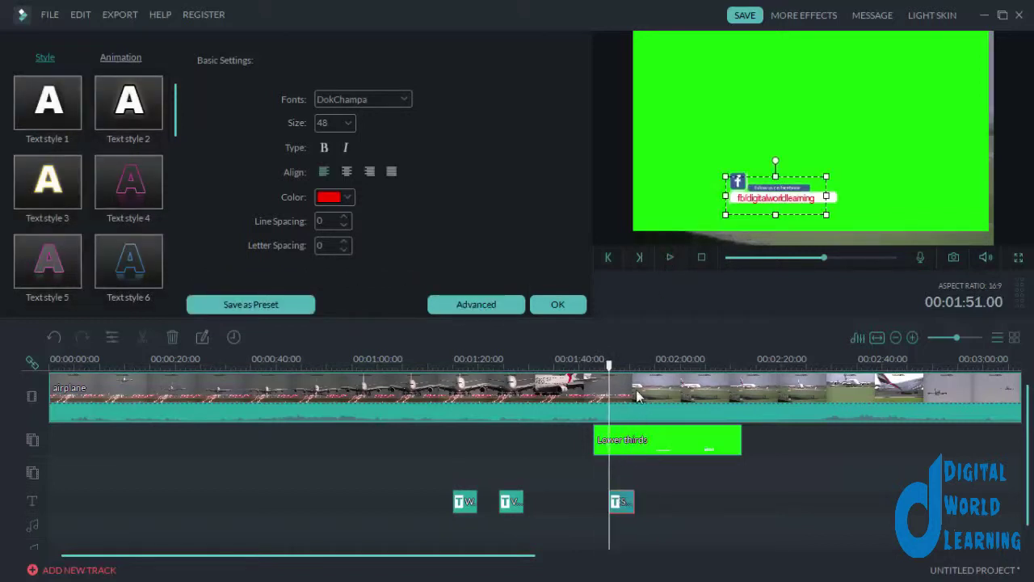
{"action": "left_click_drag", "start_coordinate": [610, 368], "coordinate": [600, 378]}
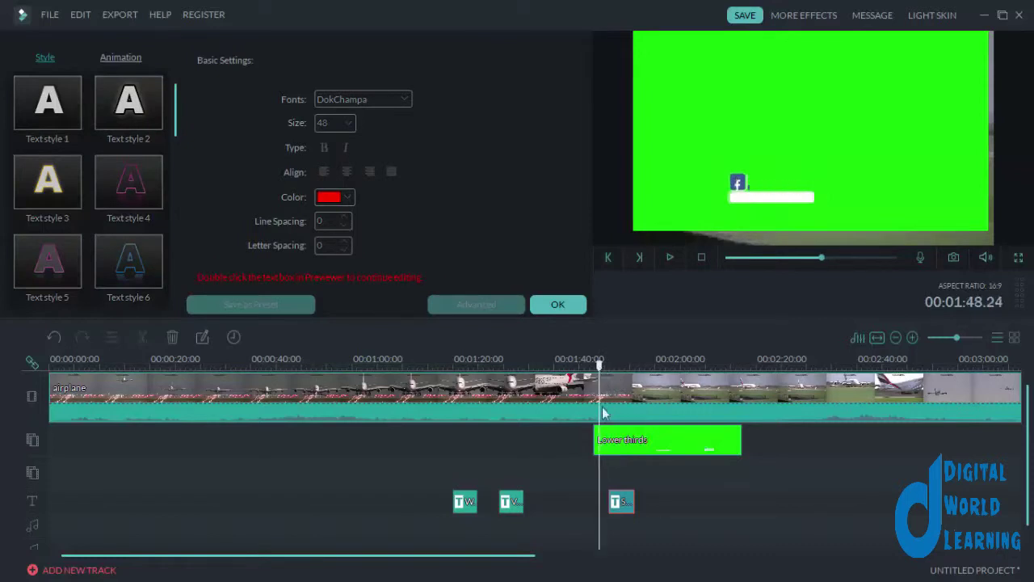
- Extend the fb/digitalworldlearning title by about two seconds and replay from 01:51 to check
{"action": "left_click", "coordinate": [621, 500]}
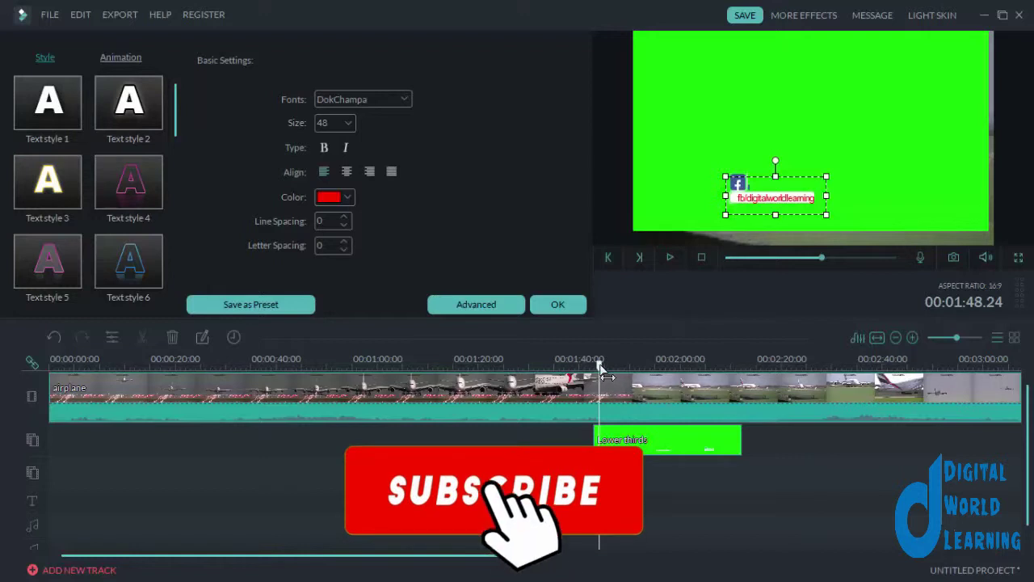
{"action": "left_click_drag", "start_coordinate": [600, 365], "coordinate": [588, 365]}
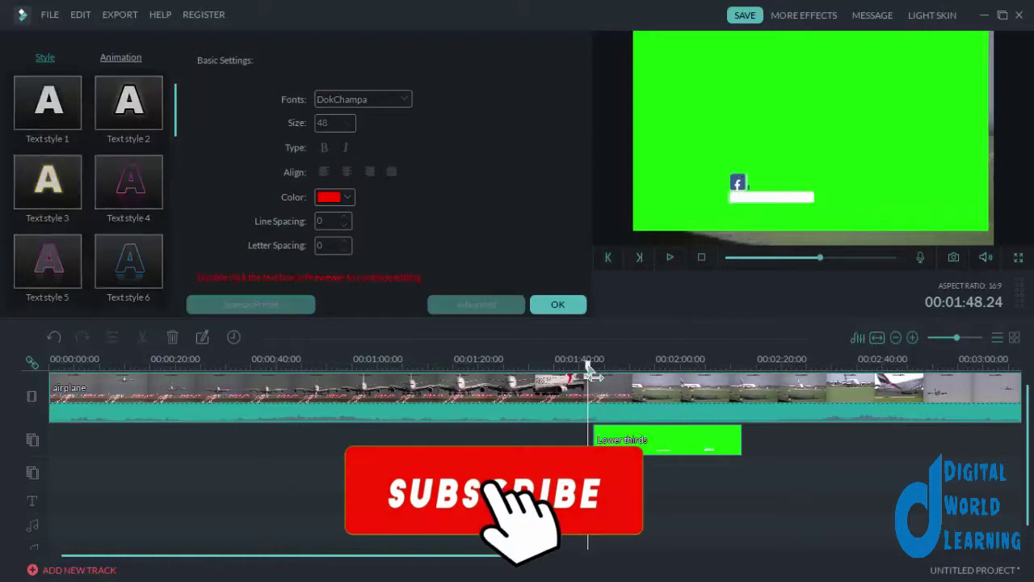
{"action": "left_click", "coordinate": [675, 256]}
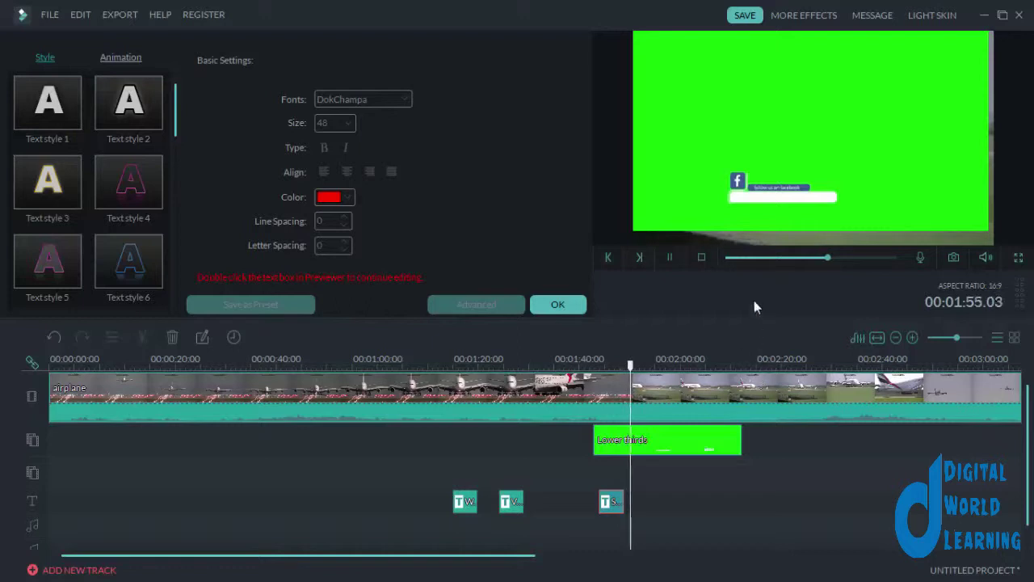
{"action": "left_click", "coordinate": [672, 265]}
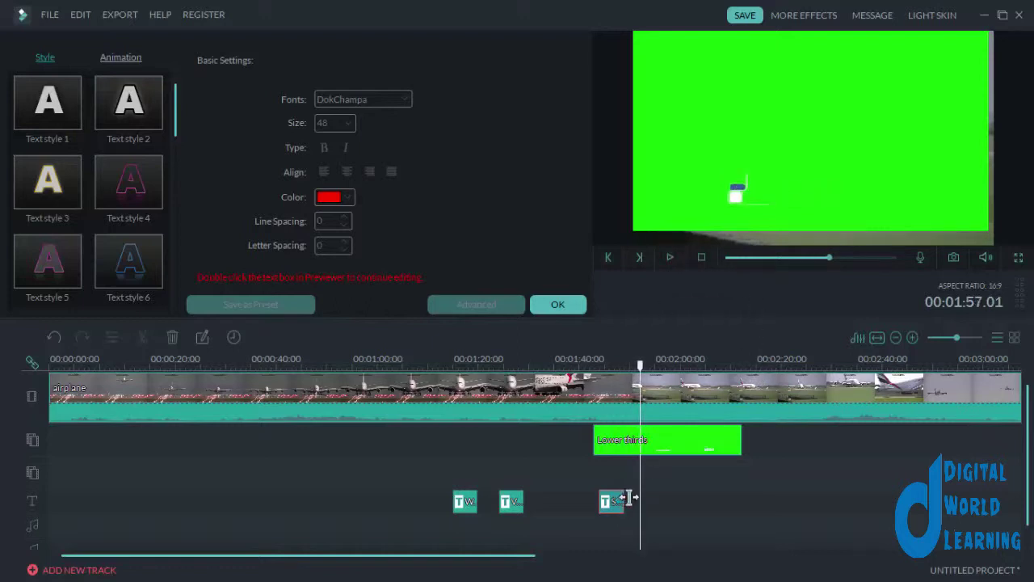
{"action": "left_click_drag", "start_coordinate": [624, 497], "coordinate": [635, 497]}
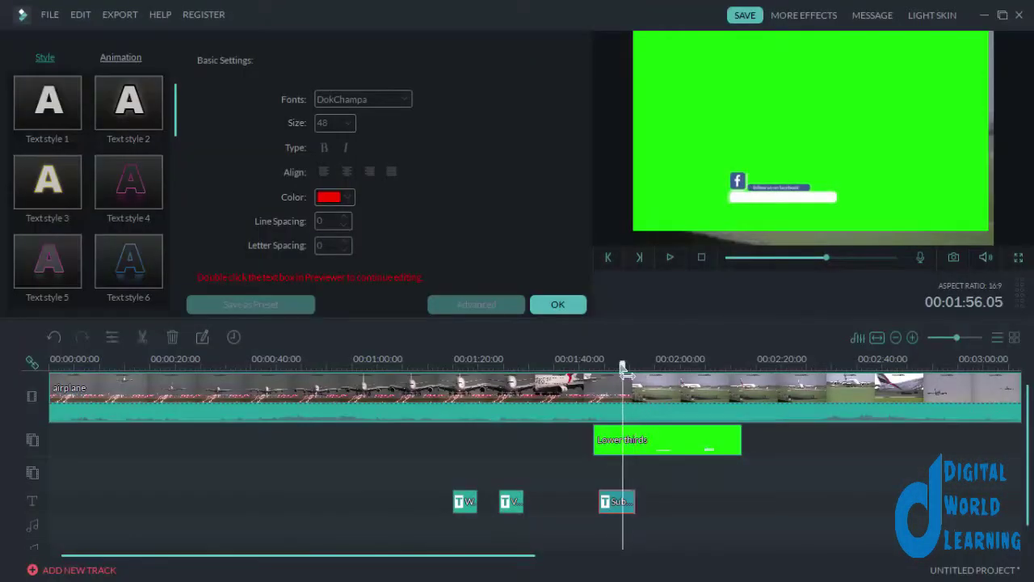
{"action": "left_click_drag", "start_coordinate": [637, 369], "coordinate": [611, 365]}
{"action": "left_click", "coordinate": [668, 257]}
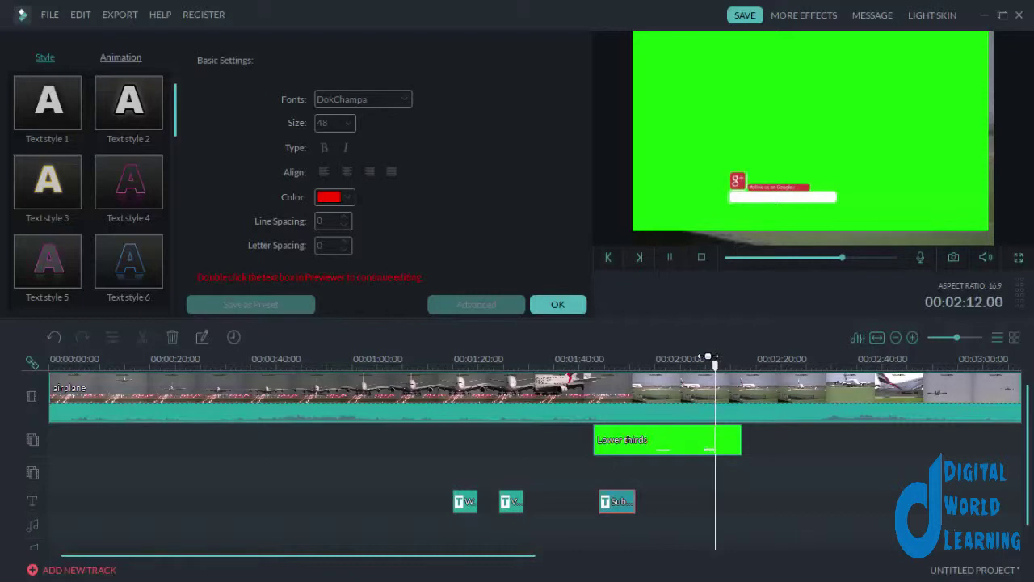
- Enable Green Screen 'Make parts of the clip transparent' on the Lower thirds clip, then preview it over the airplane
{"action": "left_click", "coordinate": [656, 452]}
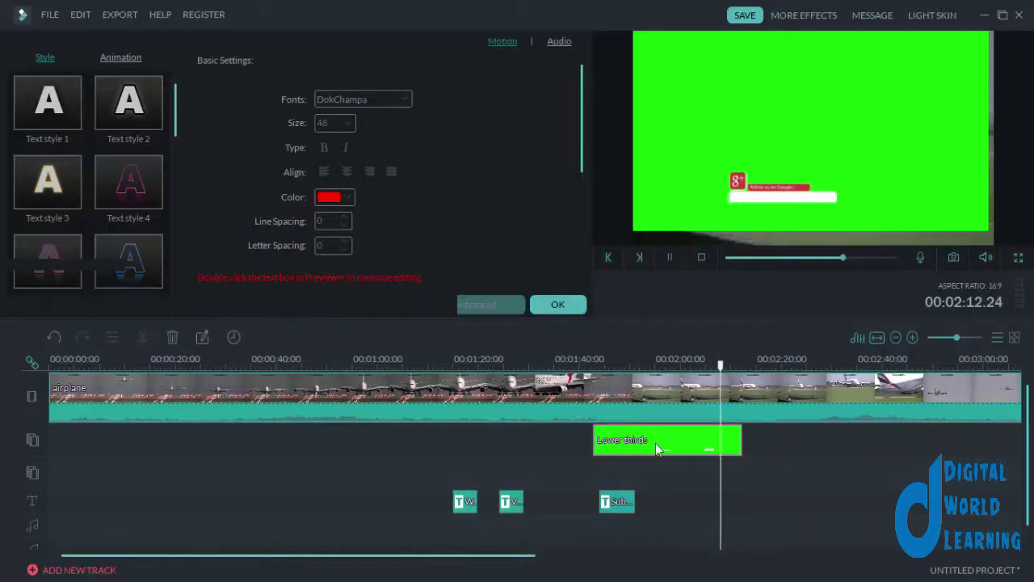
{"action": "right_click", "coordinate": [655, 444]}
{"action": "left_click", "coordinate": [724, 367]}
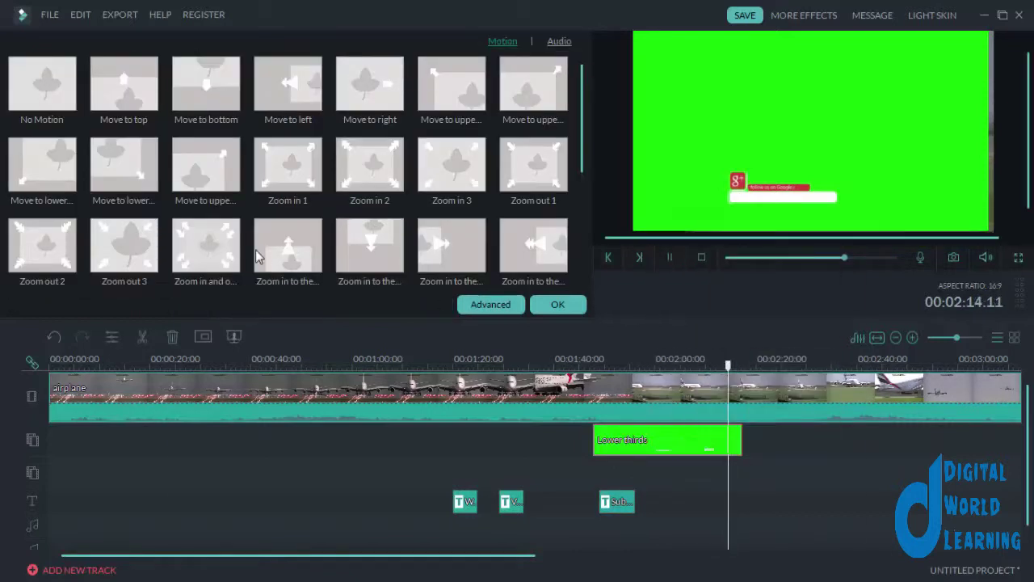
{"action": "left_click", "coordinate": [251, 137]}
{"action": "left_click", "coordinate": [737, 507]}
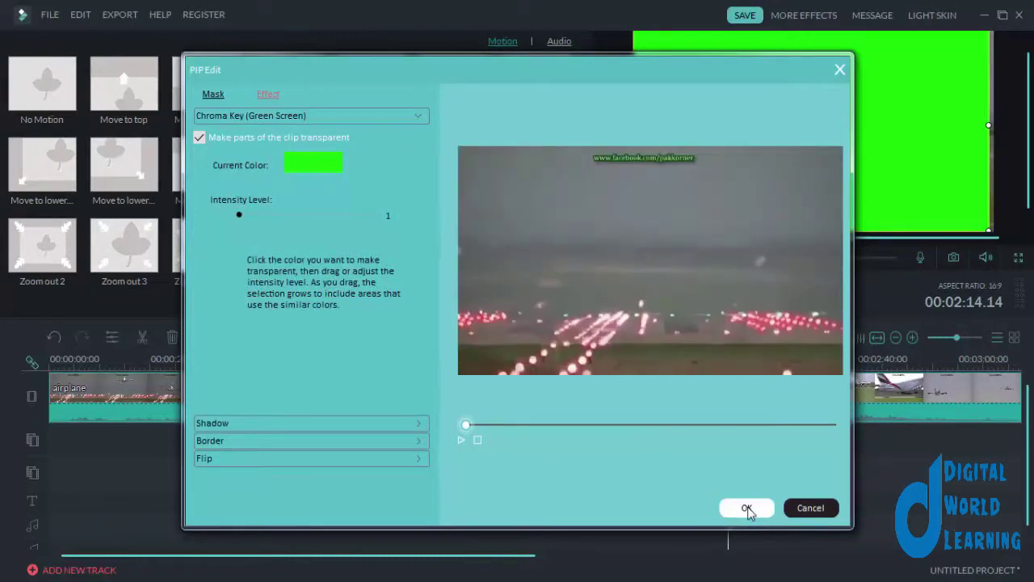
{"action": "left_click", "coordinate": [557, 311]}
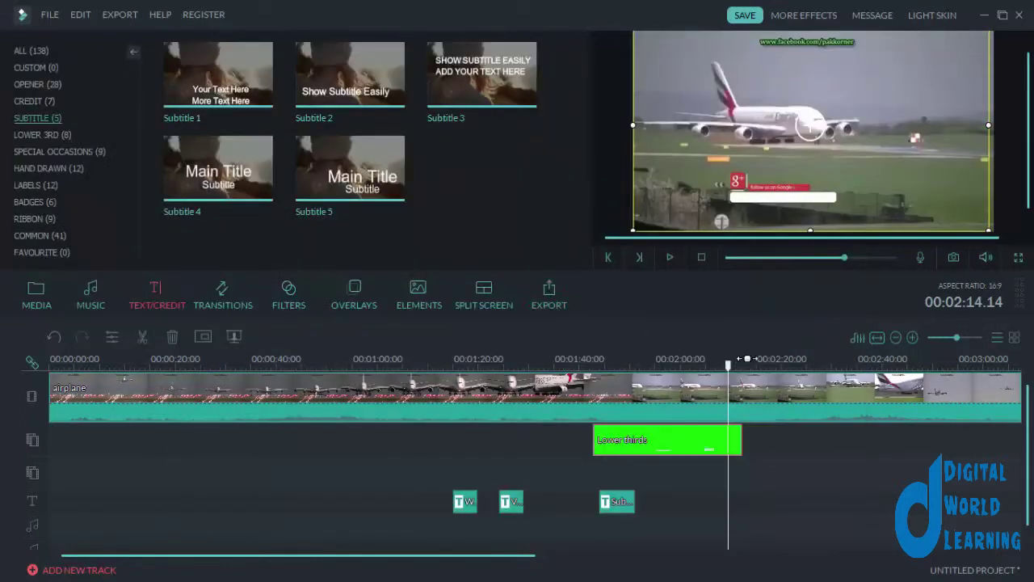
{"action": "left_click_drag", "start_coordinate": [736, 376], "coordinate": [589, 380]}
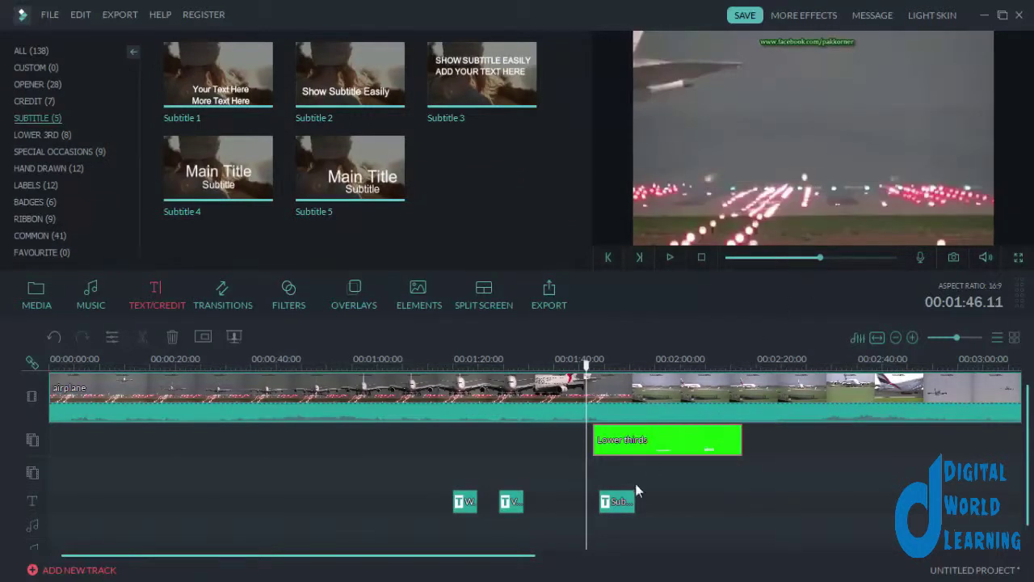
{"action": "left_click", "coordinate": [672, 257]}
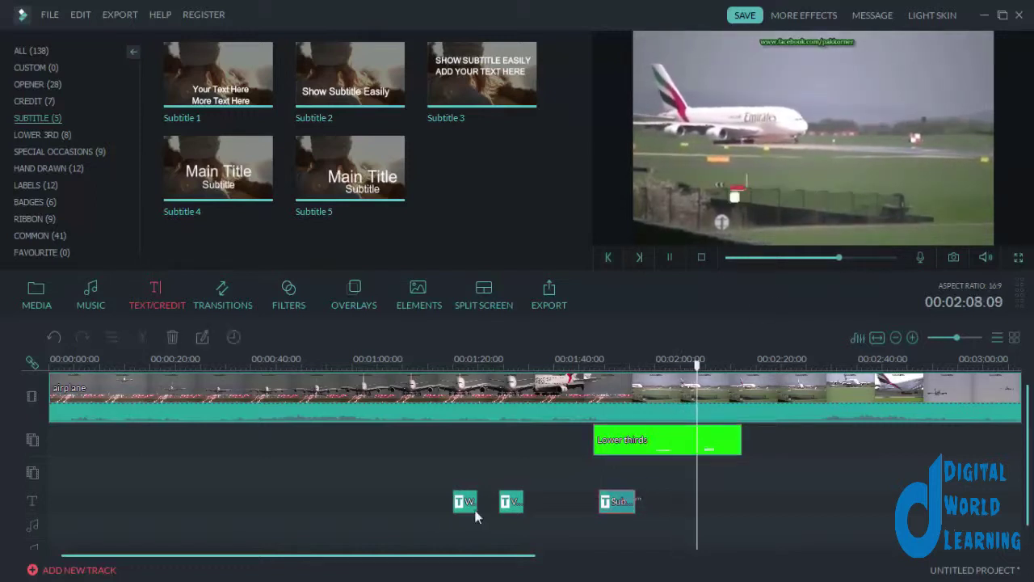
- Delete the three text title clips and the Lower thirds clip
{"action": "left_click_drag", "start_coordinate": [635, 491], "coordinate": [423, 512]}
{"action": "key", "text": "Delete"}
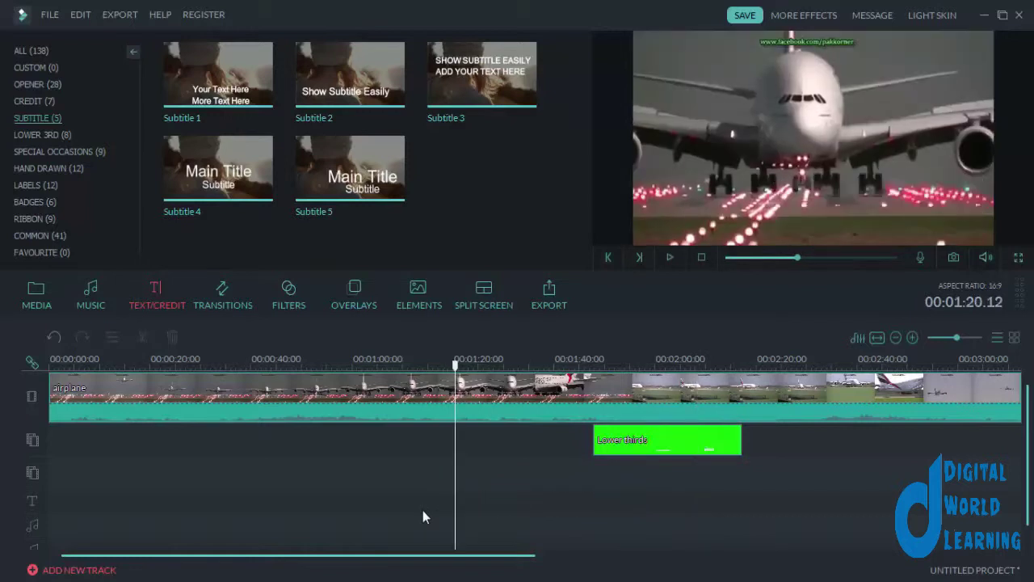
{"action": "left_click", "coordinate": [667, 451]}
{"action": "key", "text": "Delete"}
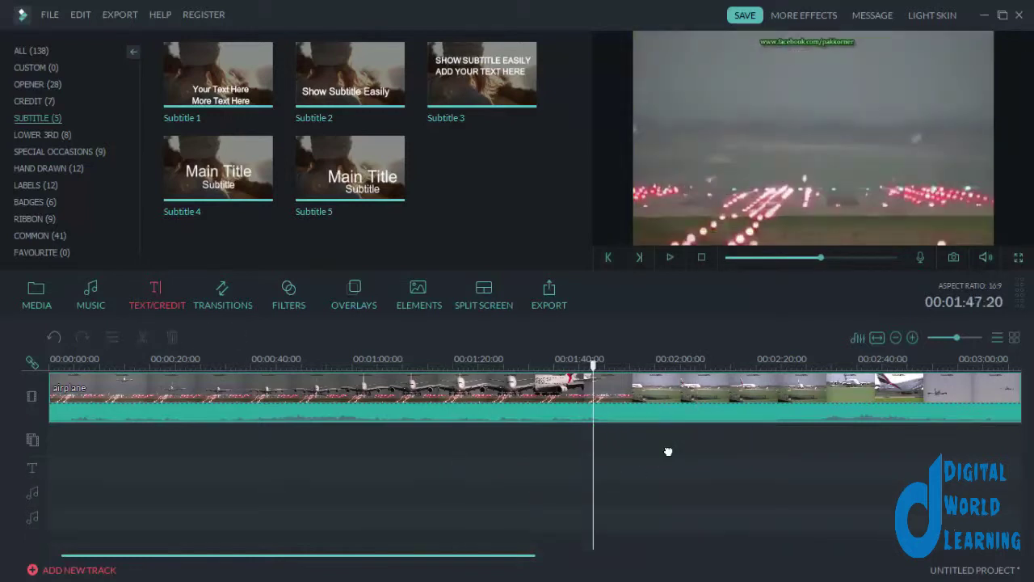
- Drop the 'subscribe & bell' clip from the media library onto track 2 at about 1:47
{"action": "left_click", "coordinate": [50, 284]}
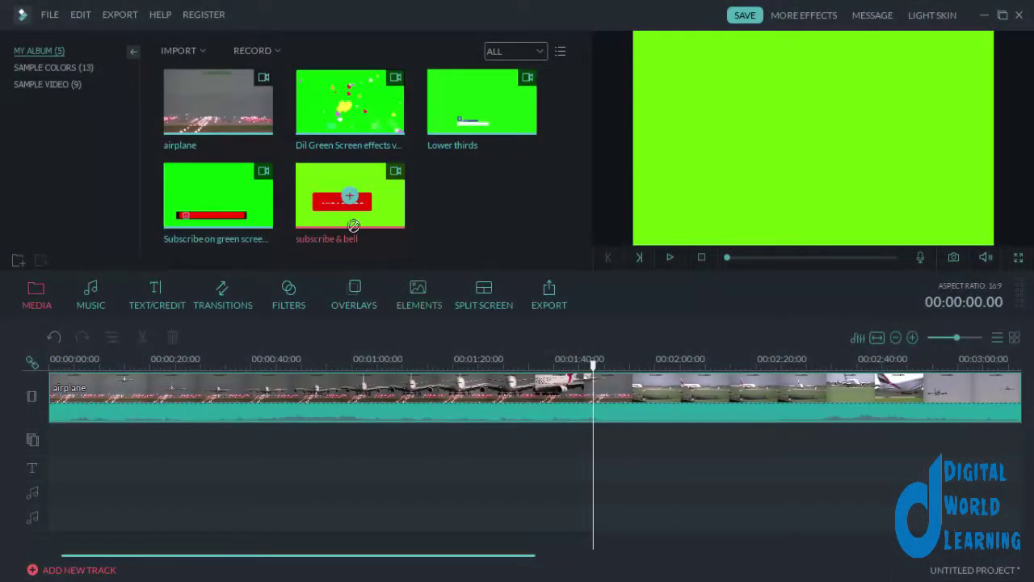
{"action": "left_click_drag", "start_coordinate": [353, 225], "coordinate": [602, 442]}
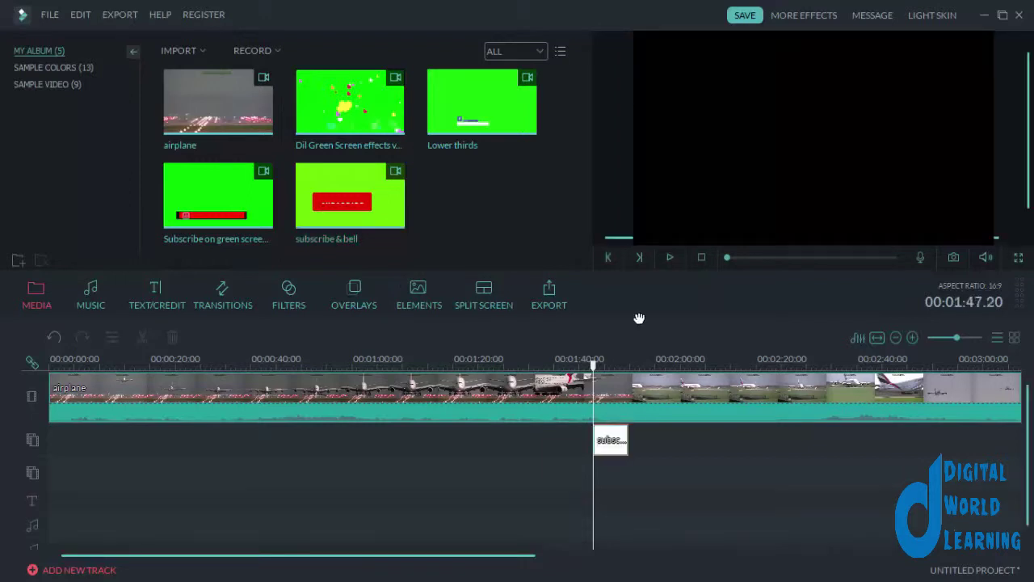
{"action": "right_click", "coordinate": [612, 441]}
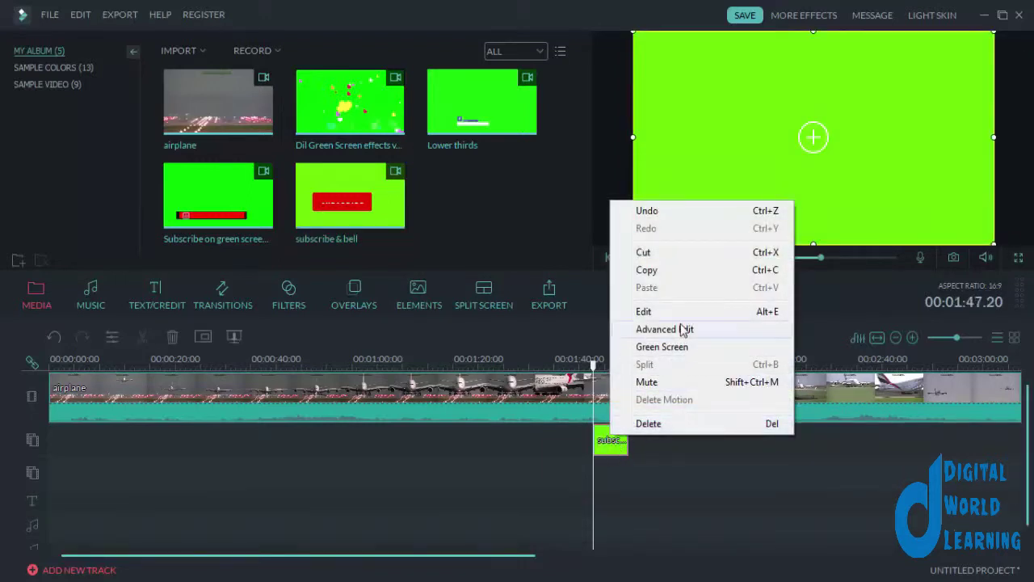
- Turn on Green Screen transparency for the subscribe & bell clip and preview the floating SUBSCRIBE button
{"action": "left_click", "coordinate": [650, 348]}
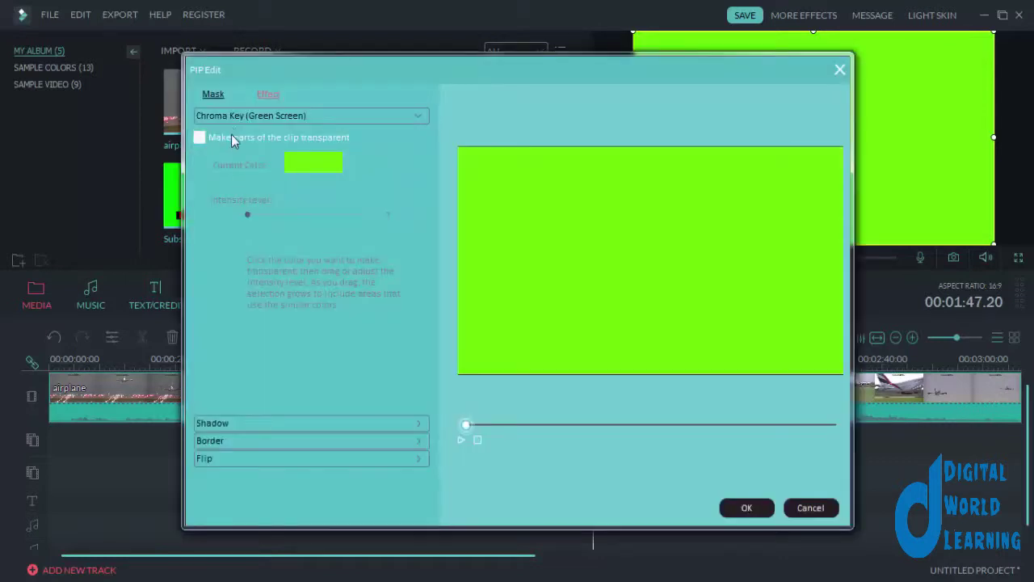
{"action": "left_click", "coordinate": [199, 138]}
{"action": "left_click", "coordinate": [727, 507]}
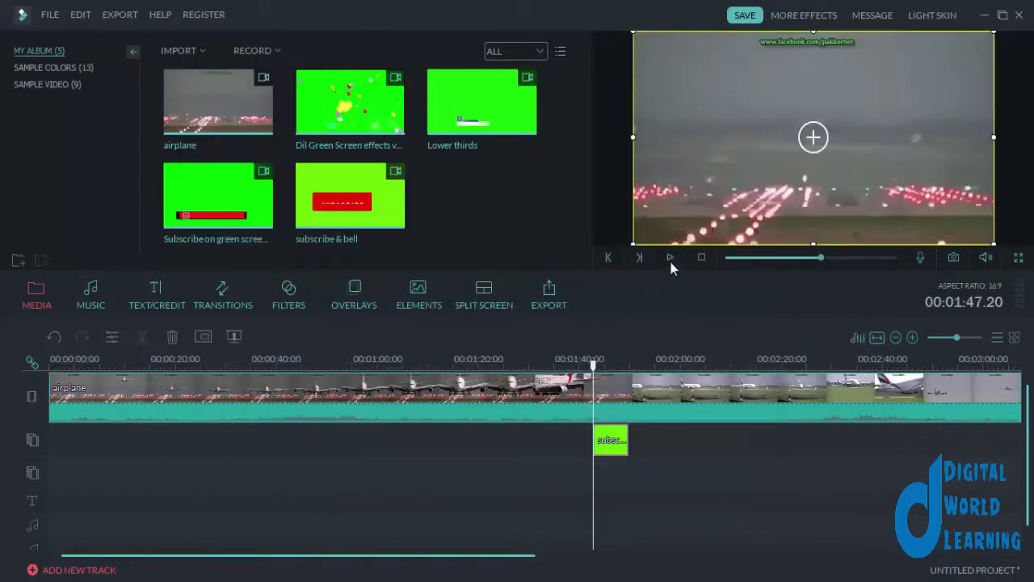
{"action": "left_click", "coordinate": [671, 260]}
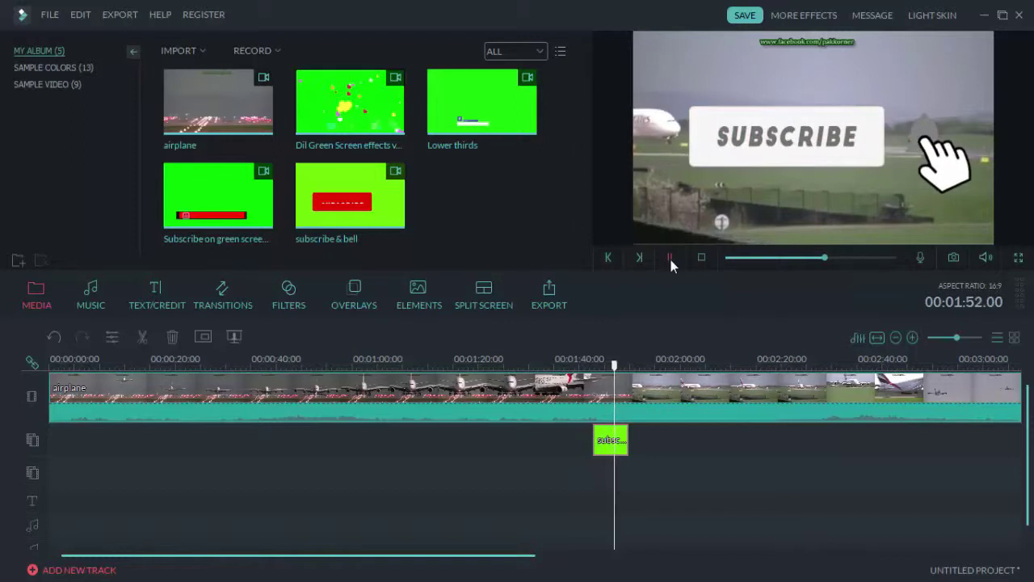
{"action": "left_click", "coordinate": [671, 260]}
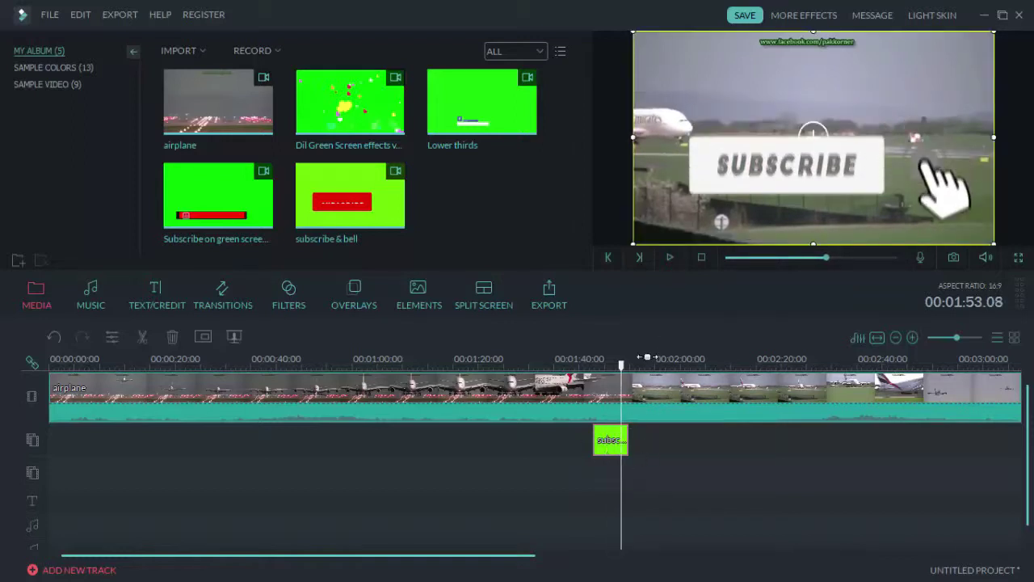
- Shrink the subscribe overlay, move it to the lower right, and replay from 01:47
{"action": "left_click_drag", "start_coordinate": [621, 366], "coordinate": [611, 365]}
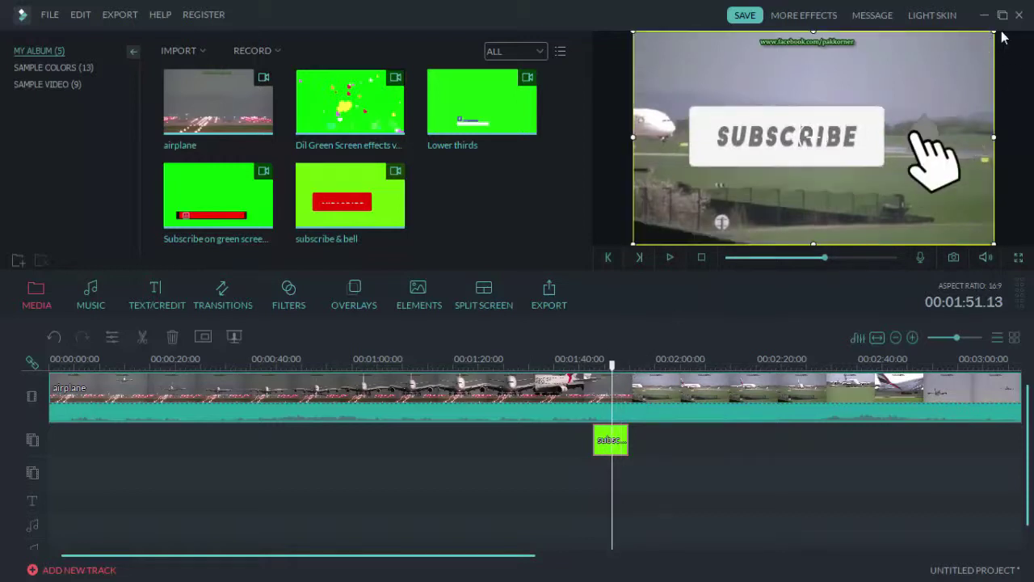
{"action": "left_click_drag", "start_coordinate": [992, 34], "coordinate": [872, 92]}
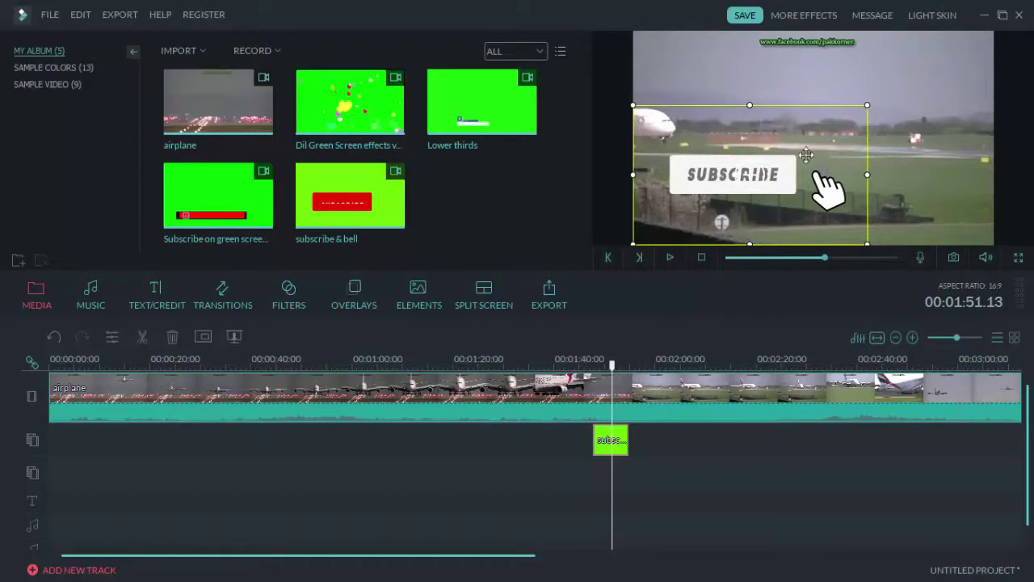
{"action": "mouse_move", "coordinate": [813, 146]}
{"action": "left_mouse_down"}
{"action": "mouse_move", "coordinate": [846, 190]}
{"action": "mouse_move", "coordinate": [879, 189]}
{"action": "left_mouse_up"}
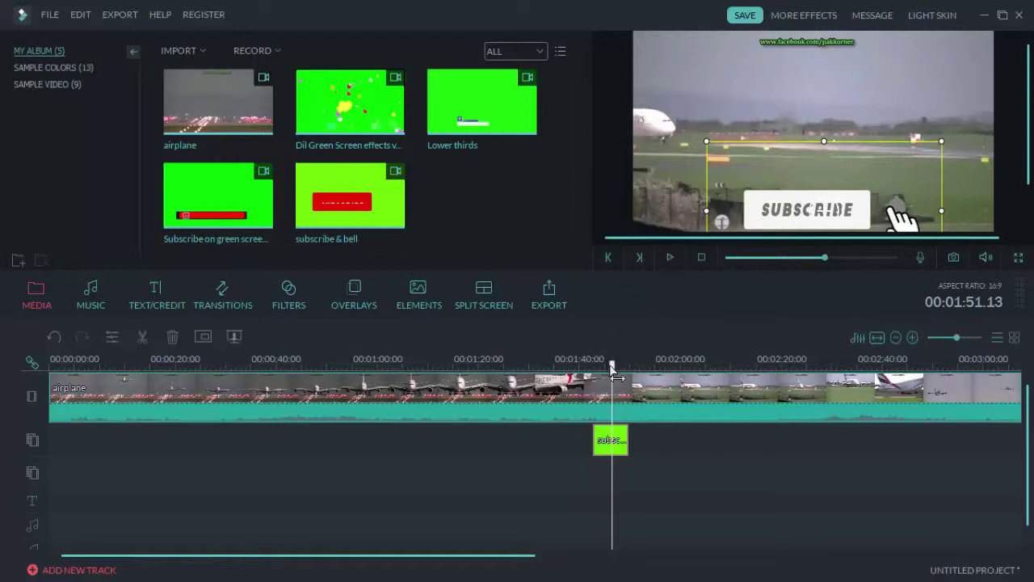
{"action": "left_click_drag", "start_coordinate": [612, 365], "coordinate": [597, 381]}
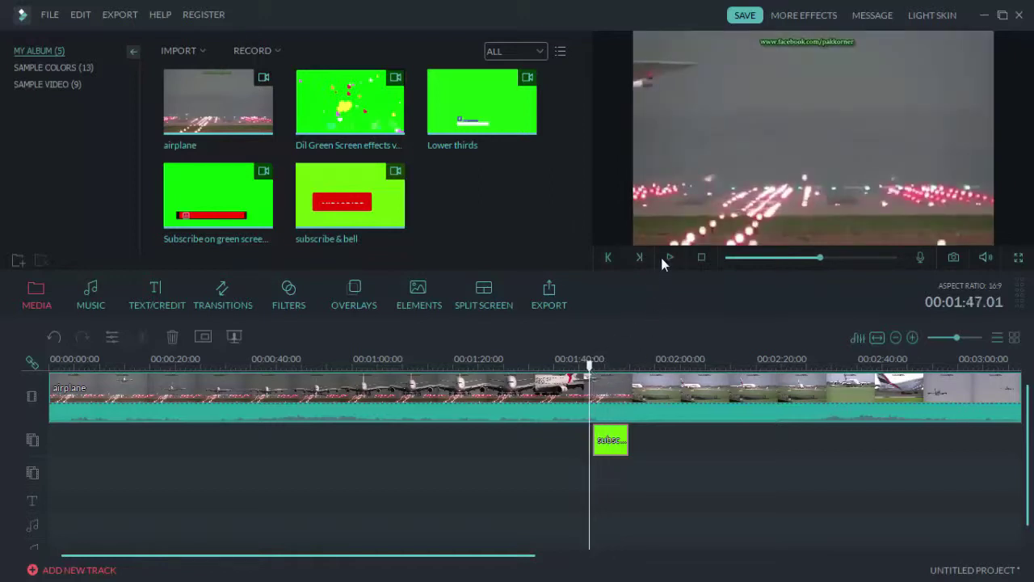
{"action": "left_click", "coordinate": [670, 257]}
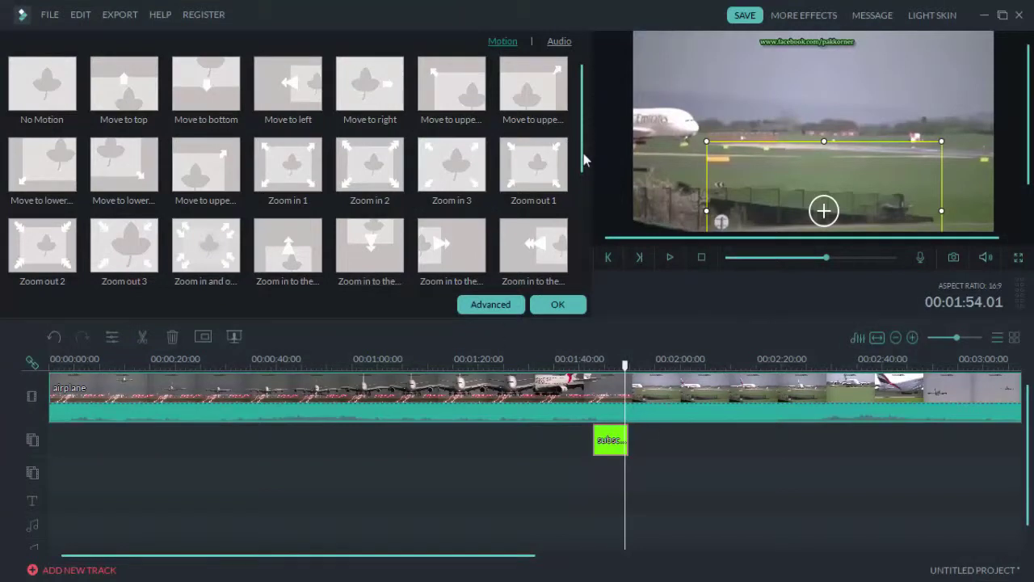
- Dismiss the Motion presets panel to get back to the five-clip media album
{"action": "mouse_move", "coordinate": [580, 164]}
{"action": "left_mouse_down"}
{"action": "mouse_move", "coordinate": [580, 264]}
{"action": "mouse_move", "coordinate": [588, 108]}
{"action": "left_mouse_up"}
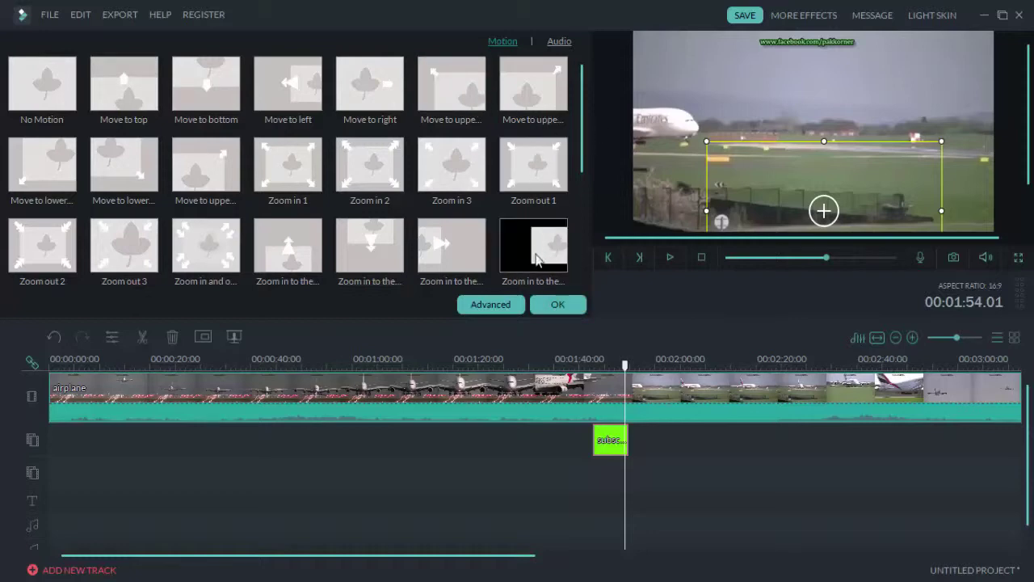
{"action": "left_click", "coordinate": [572, 309]}
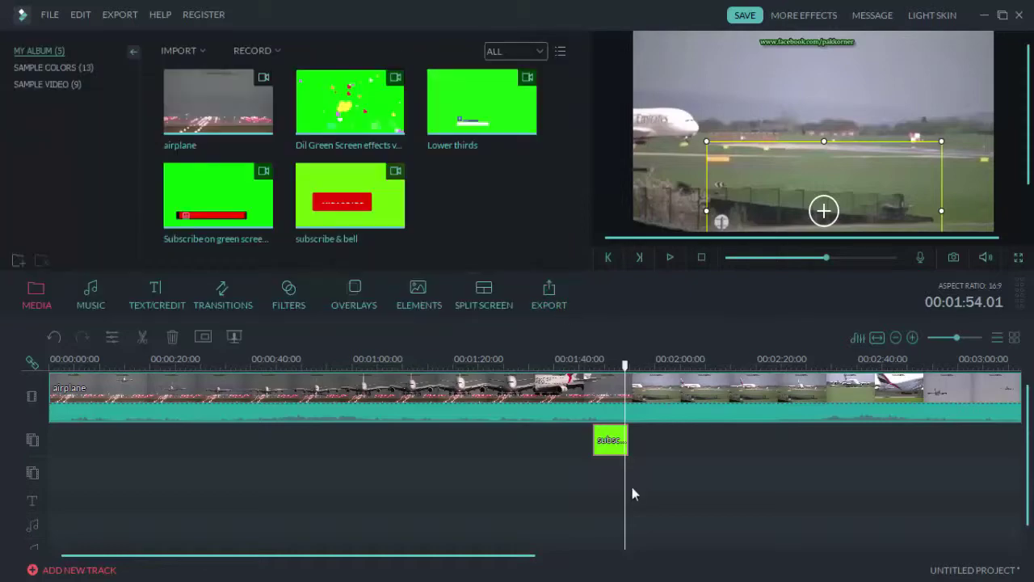